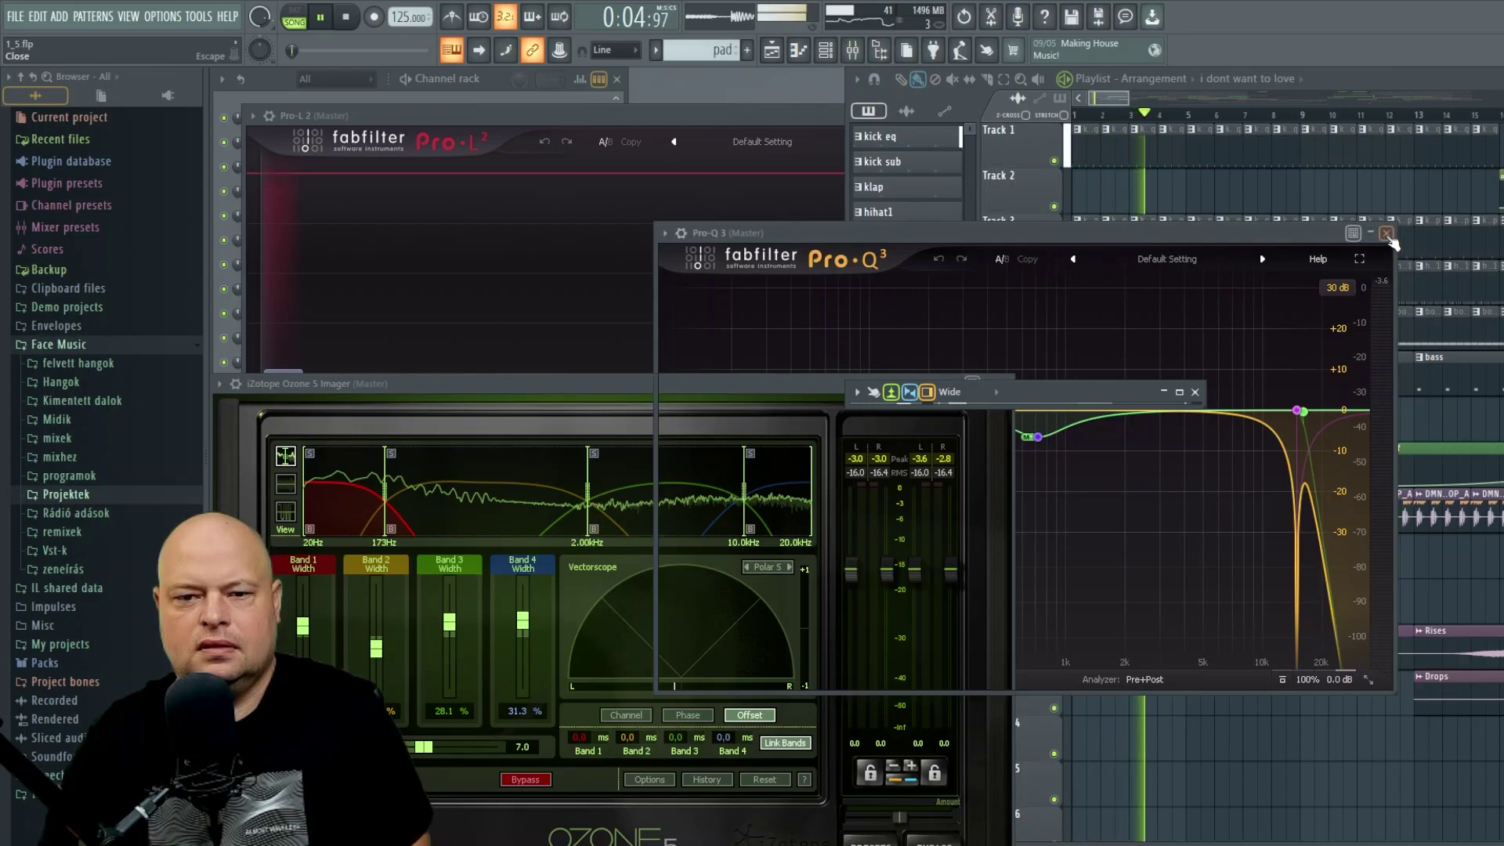
- Close the Pro-Q 3, Pro-L 2 and Ozone 5 Imager windows and widen the playlist to the channel rack's edge
{"action": "left_click", "coordinate": [1387, 234]}
{"action": "left_click", "coordinate": [734, 130]}
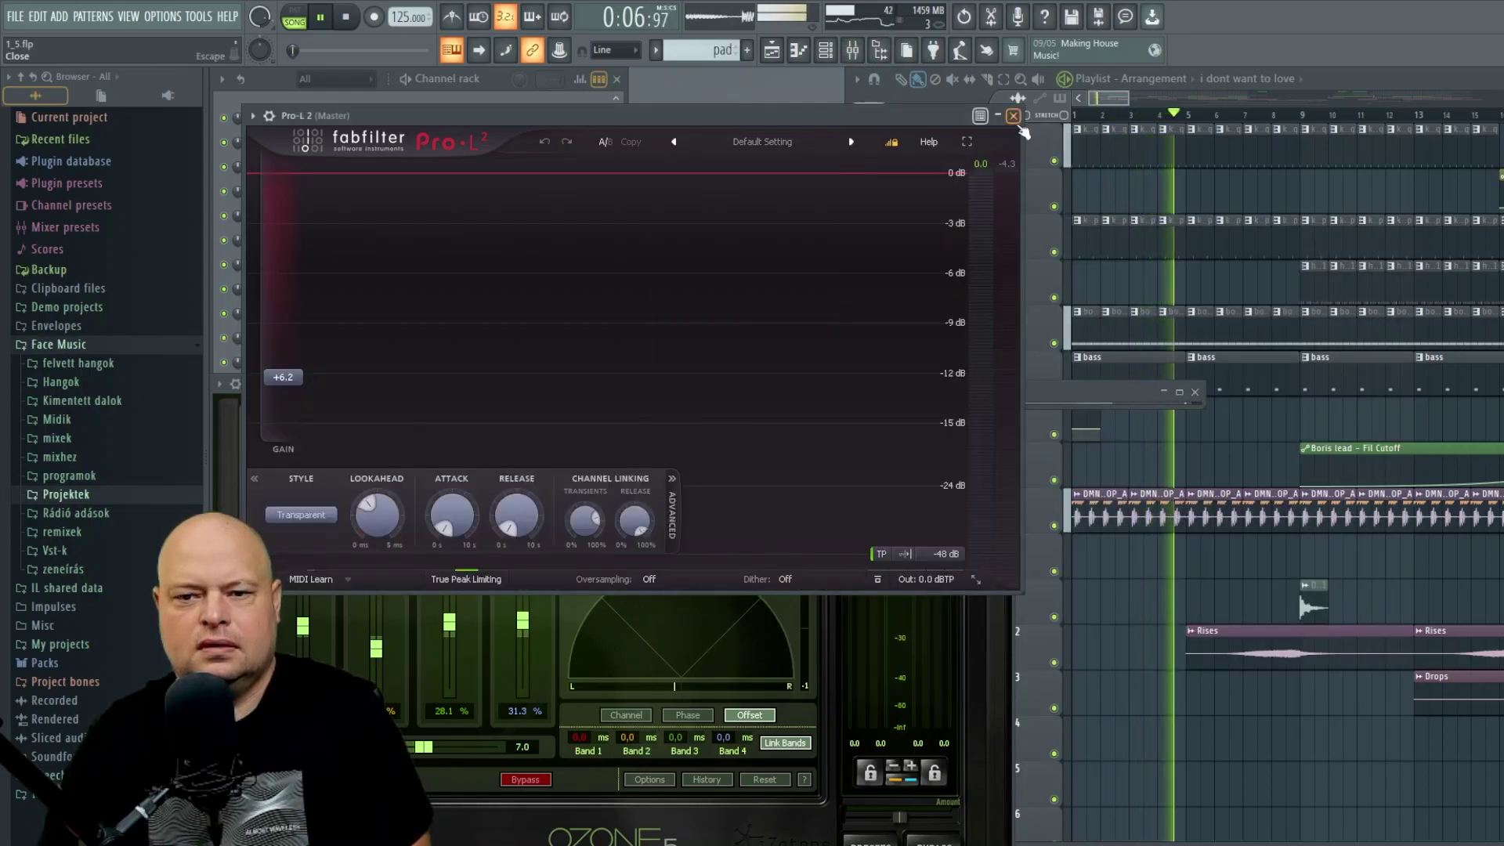
{"action": "left_click", "coordinate": [1013, 115]}
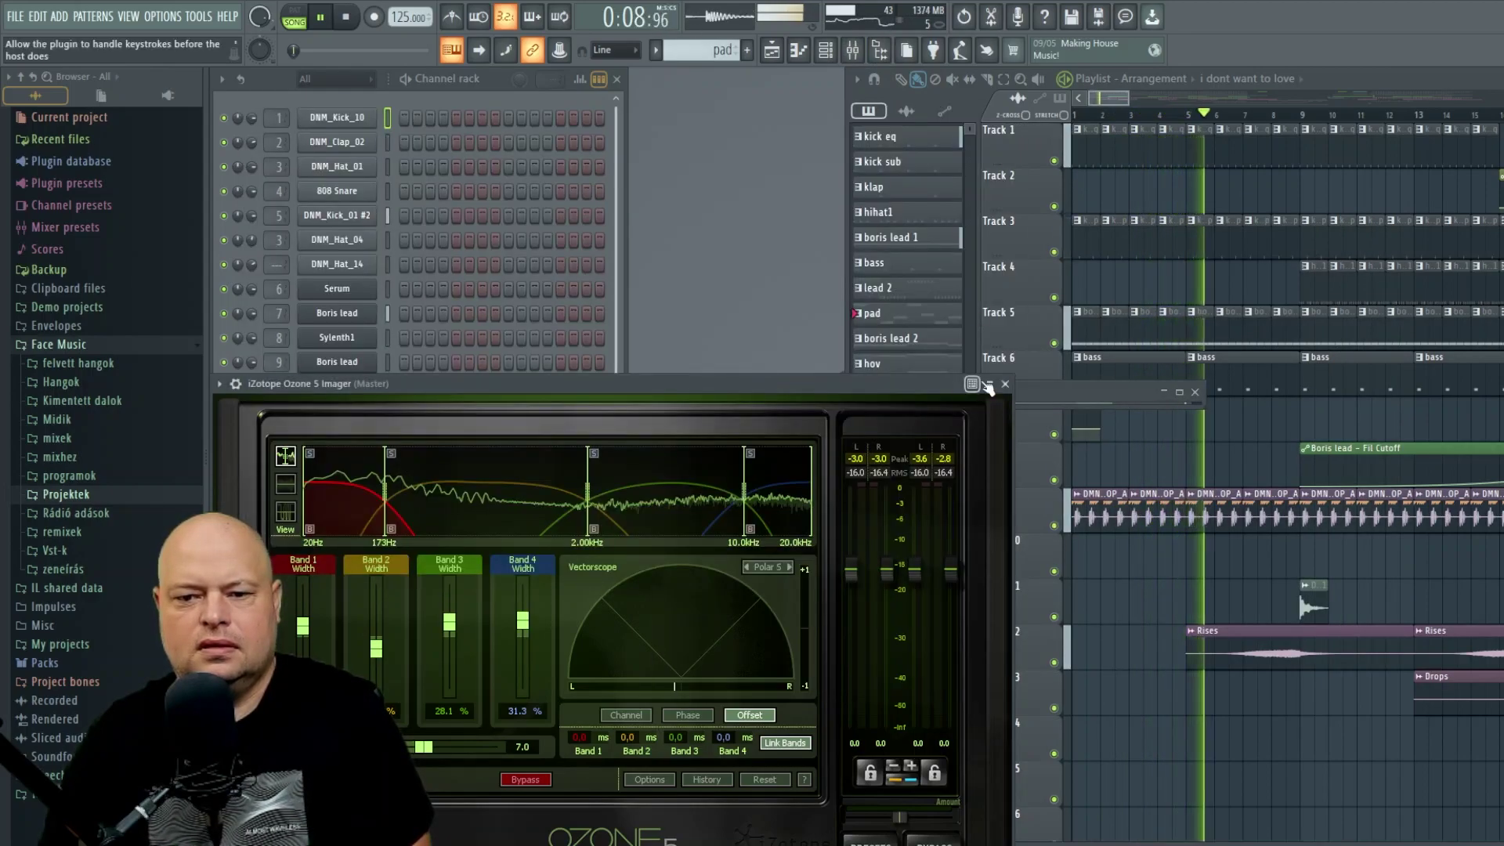
{"action": "left_click", "coordinate": [988, 385]}
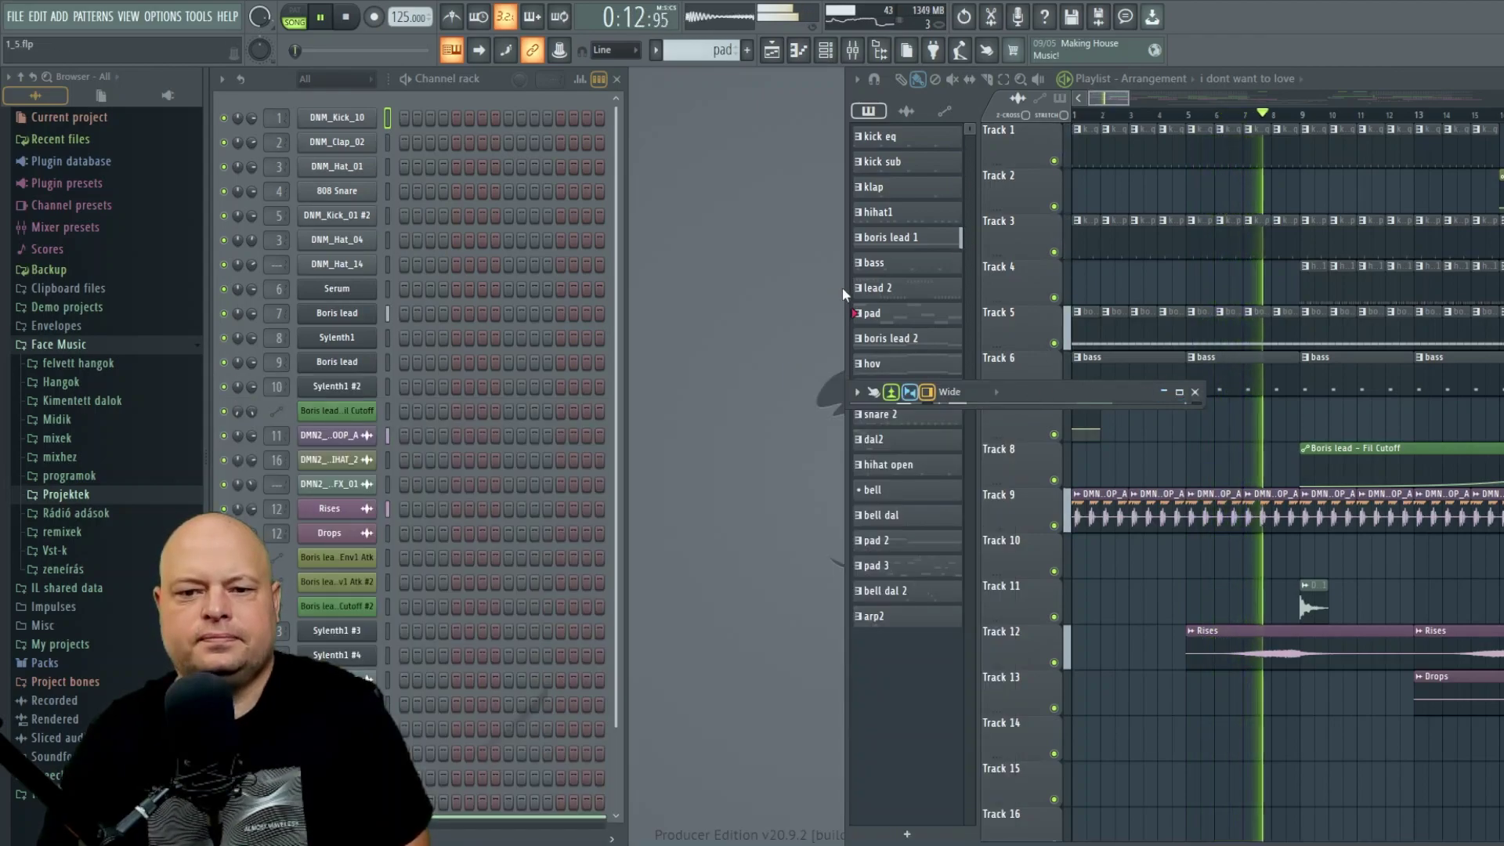
{"action": "left_click_drag", "start_coordinate": [845, 293], "coordinate": [634, 295]}
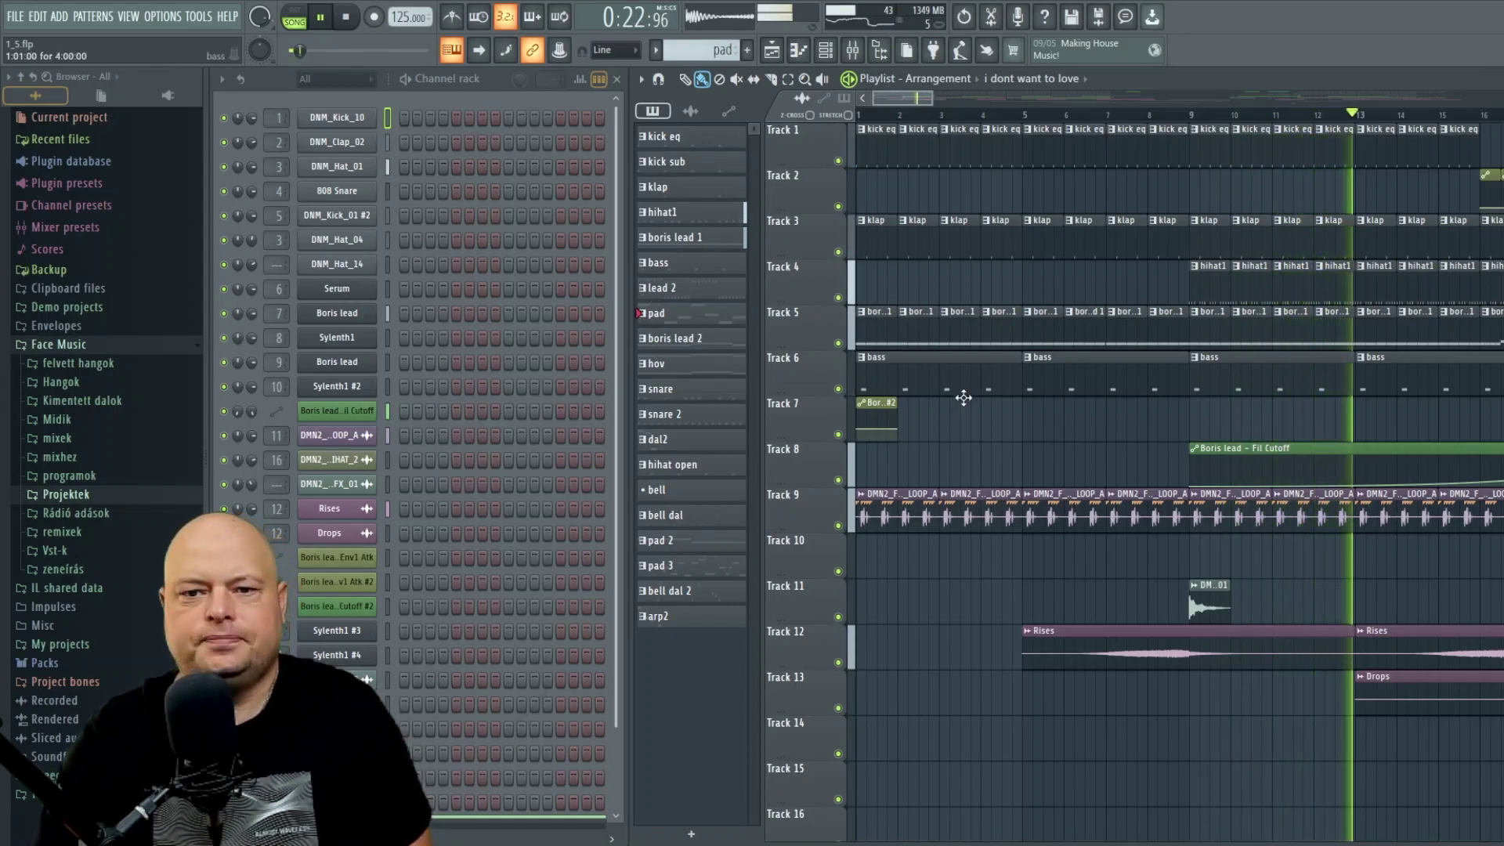
- Examine the structure of the arrangement in the playlist, from the intro through the first main section to the break
{"action": "scroll", "coordinate": [964, 397], "scroll_direction": "down", "scroll_amount": 8}
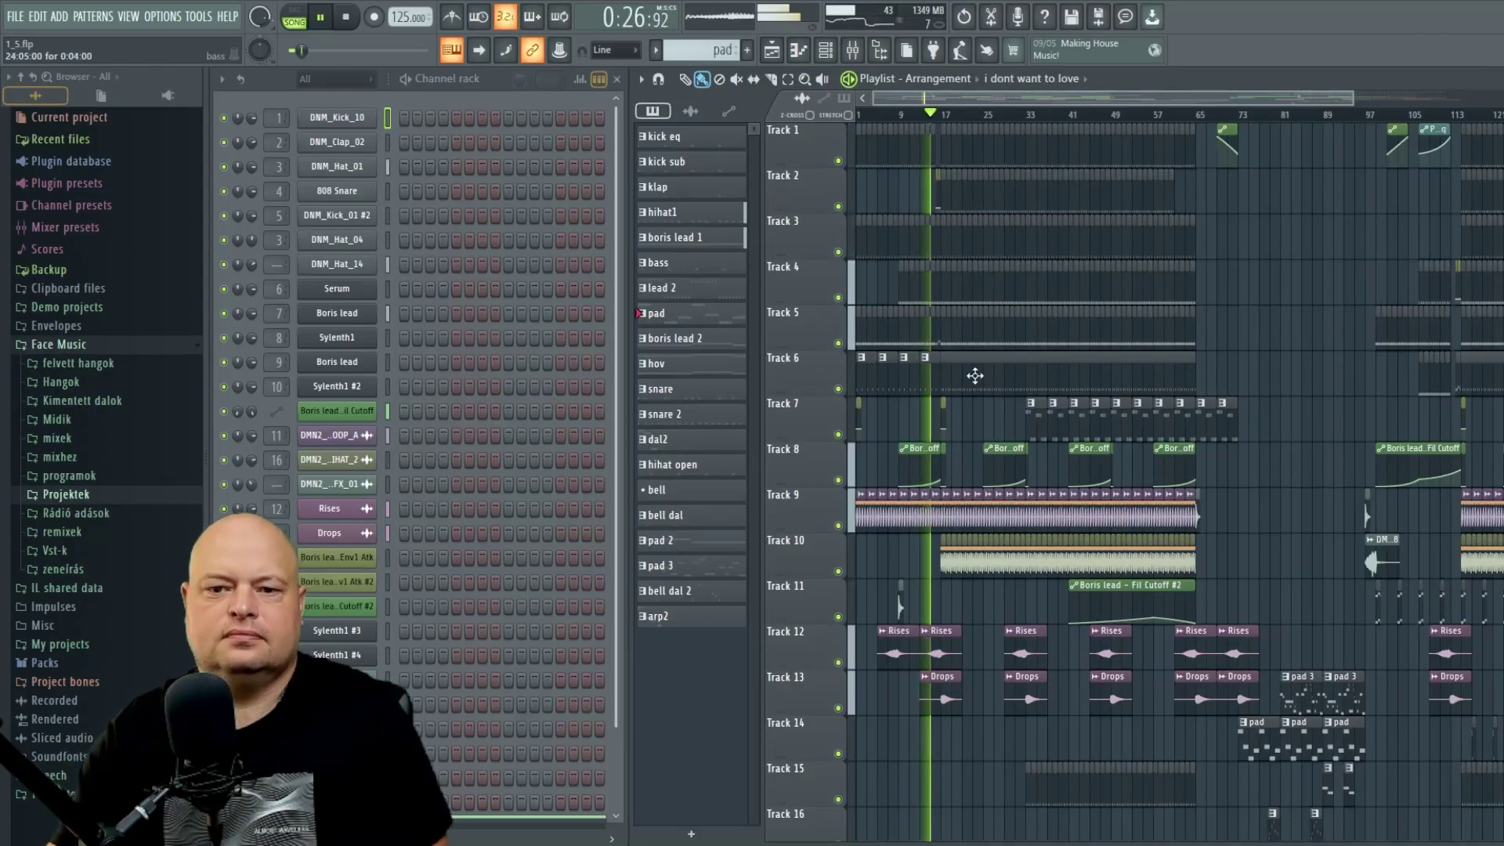
{"action": "scroll", "coordinate": [974, 376], "scroll_direction": "up", "scroll_amount": 6}
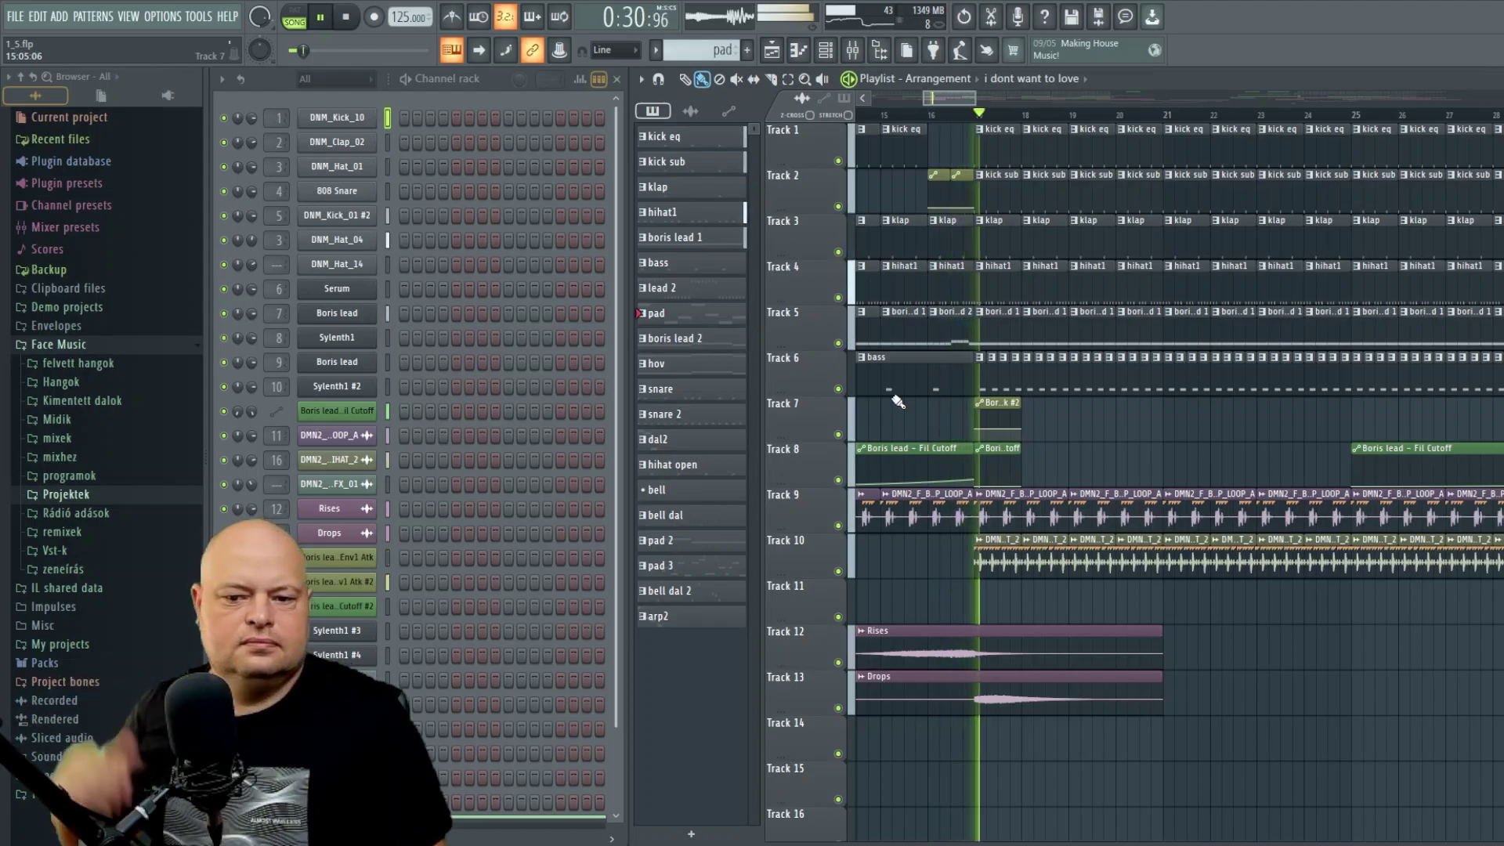
{"action": "scroll", "coordinate": [987, 328], "scroll_direction": "down", "scroll_amount": 1}
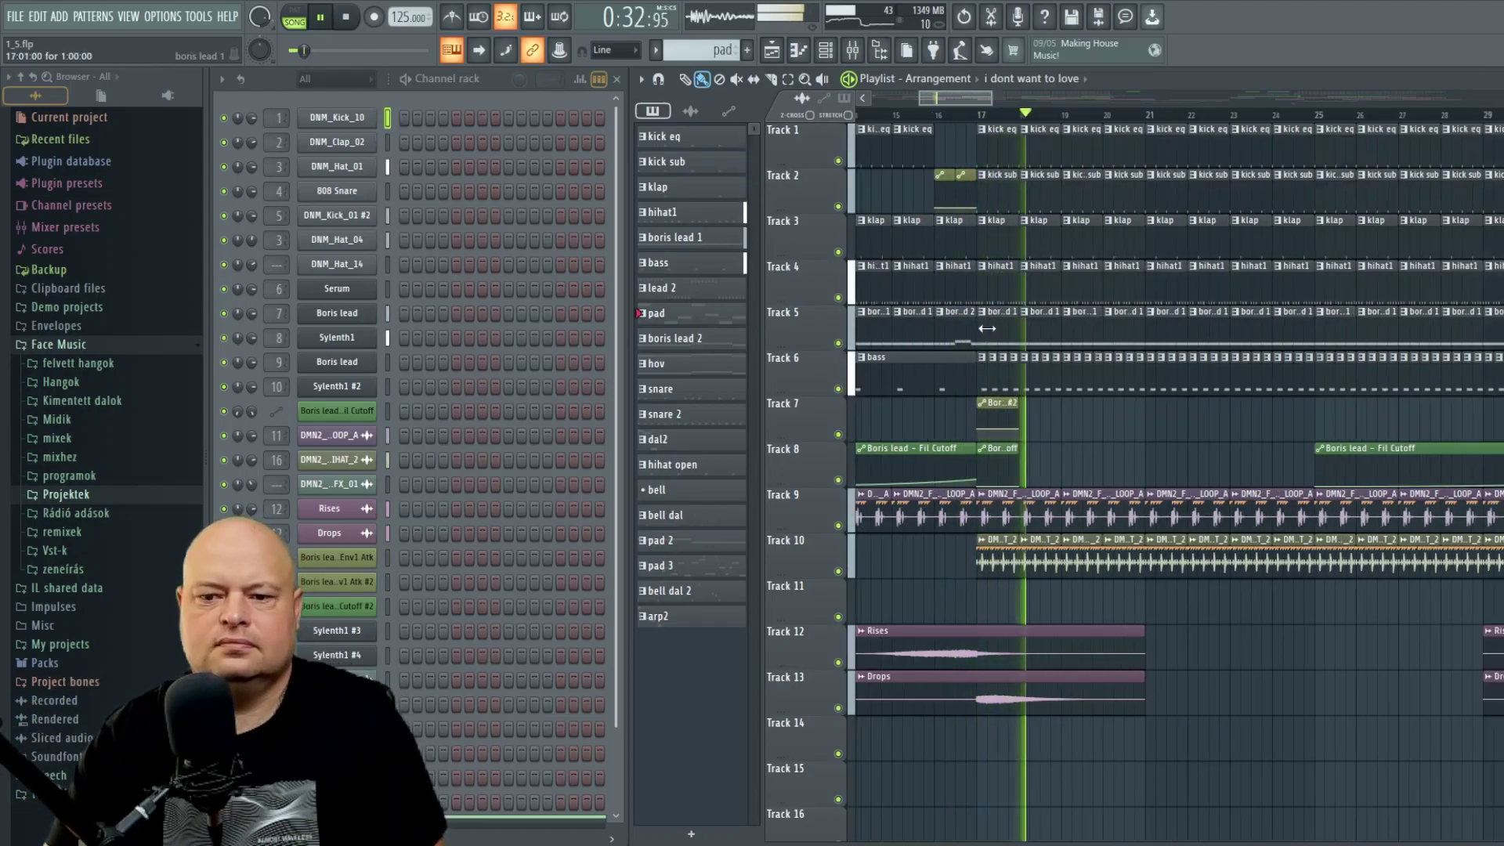
{"action": "scroll", "coordinate": [988, 328], "scroll_direction": "down", "scroll_amount": 7}
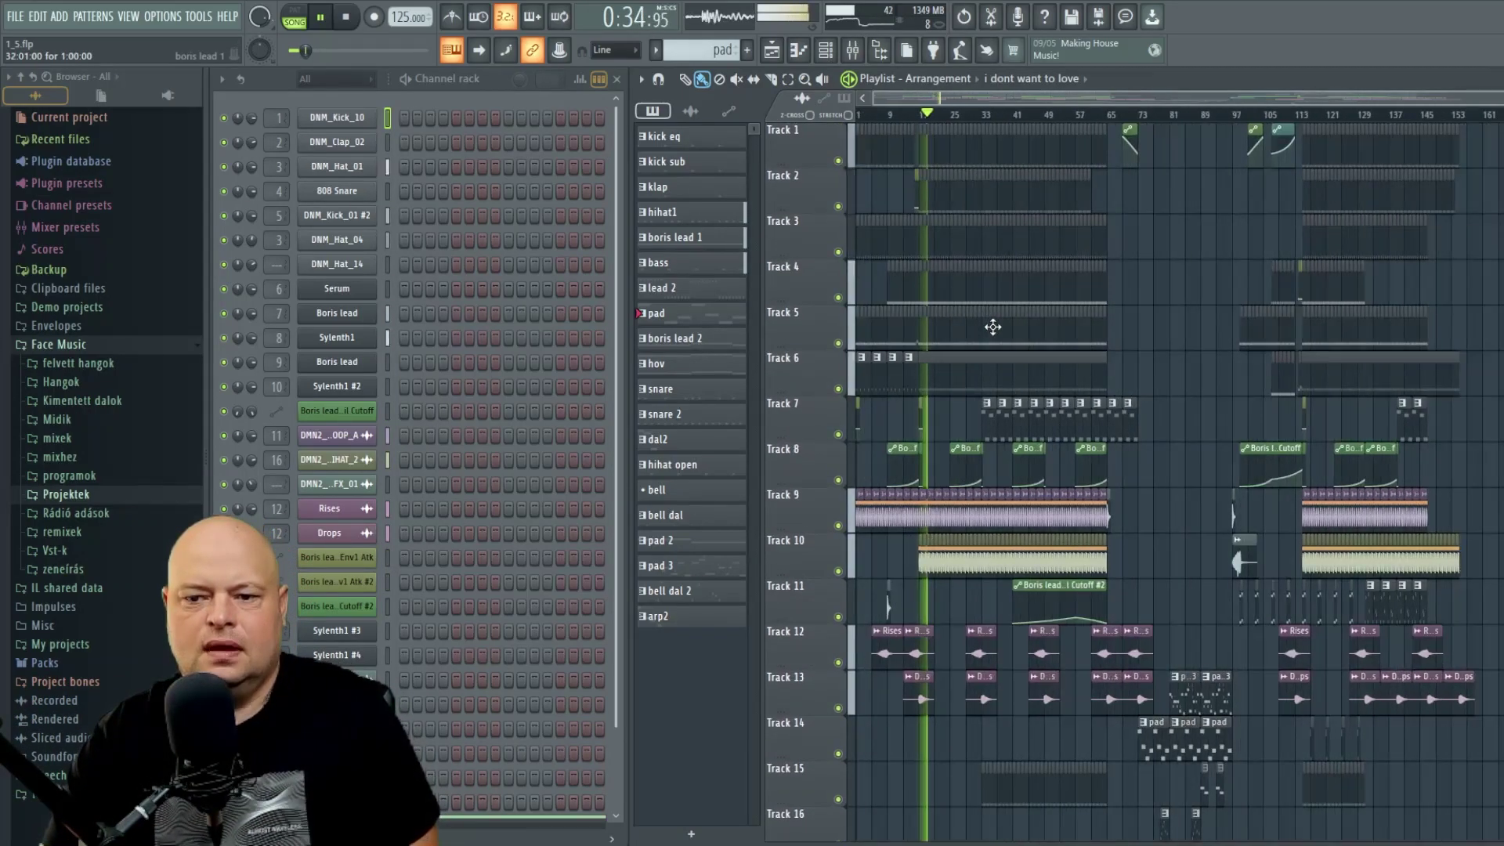
{"action": "scroll", "coordinate": [993, 328], "scroll_direction": "down", "scroll_amount": 5}
{"action": "scroll", "coordinate": [942, 298], "scroll_direction": "up", "scroll_amount": 5}
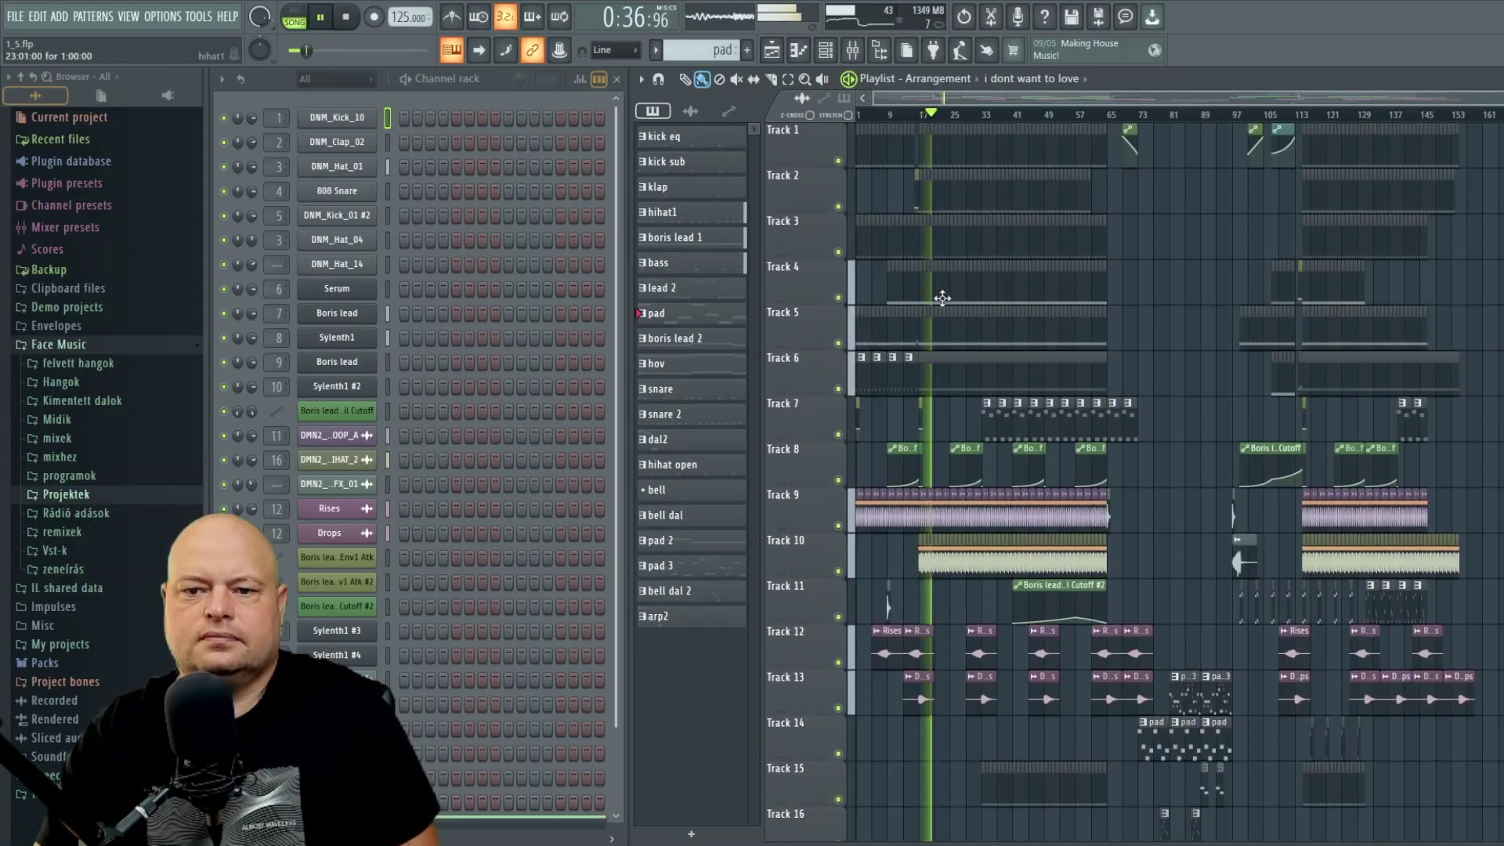
{"action": "scroll", "coordinate": [942, 299], "scroll_direction": "up", "scroll_amount": 6}
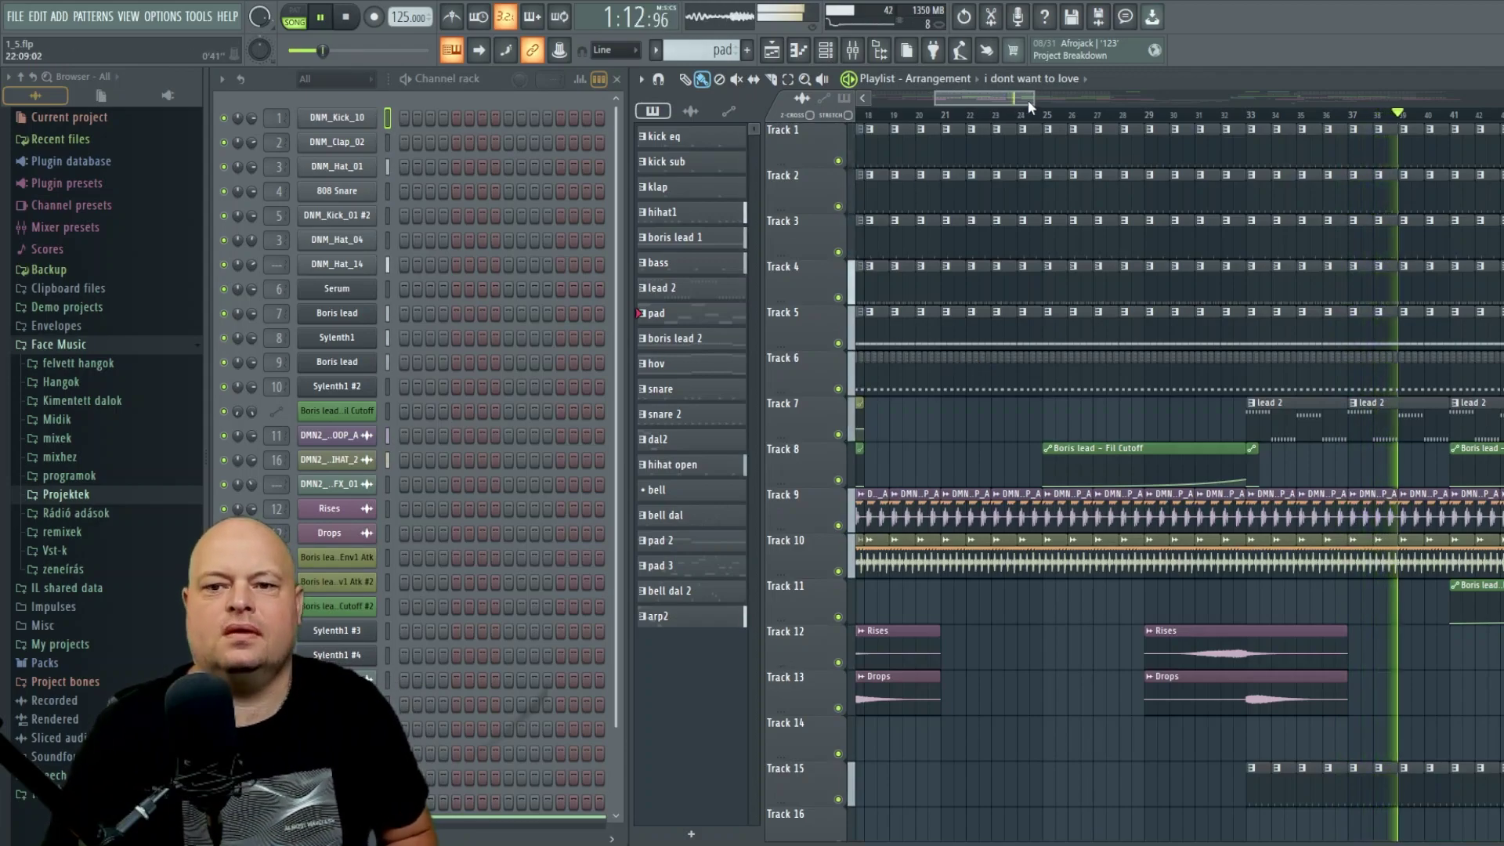
{"action": "left_click_drag", "start_coordinate": [1027, 100], "coordinate": [1244, 100]}
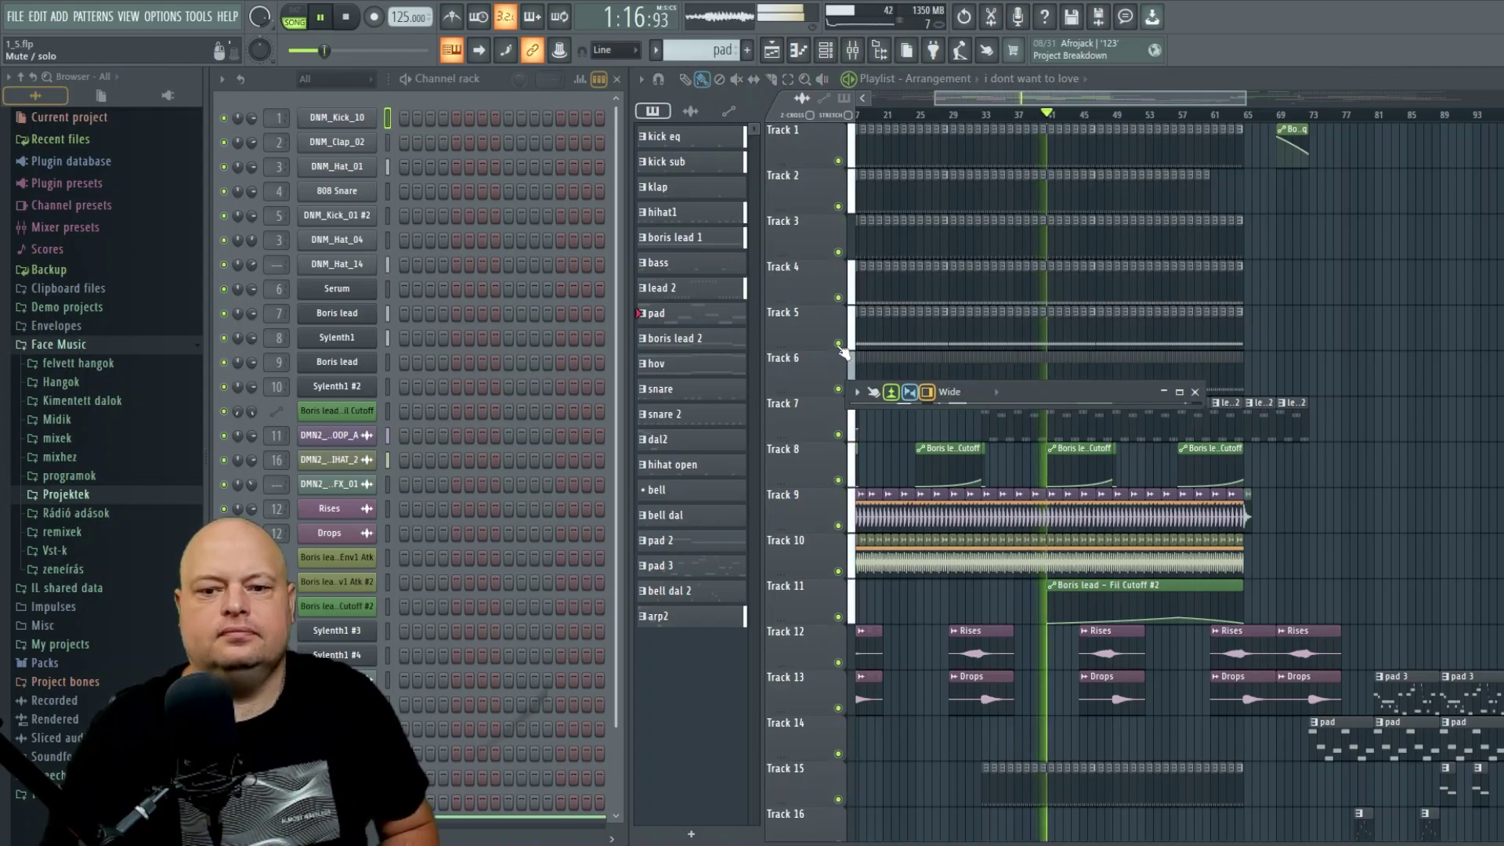
- Inspect the mixer's Insert 1 and kick loop track, including the kick loop's Pro-Q 3 equalizer curve, and return to the playlist
{"action": "left_click", "coordinate": [1178, 392]}
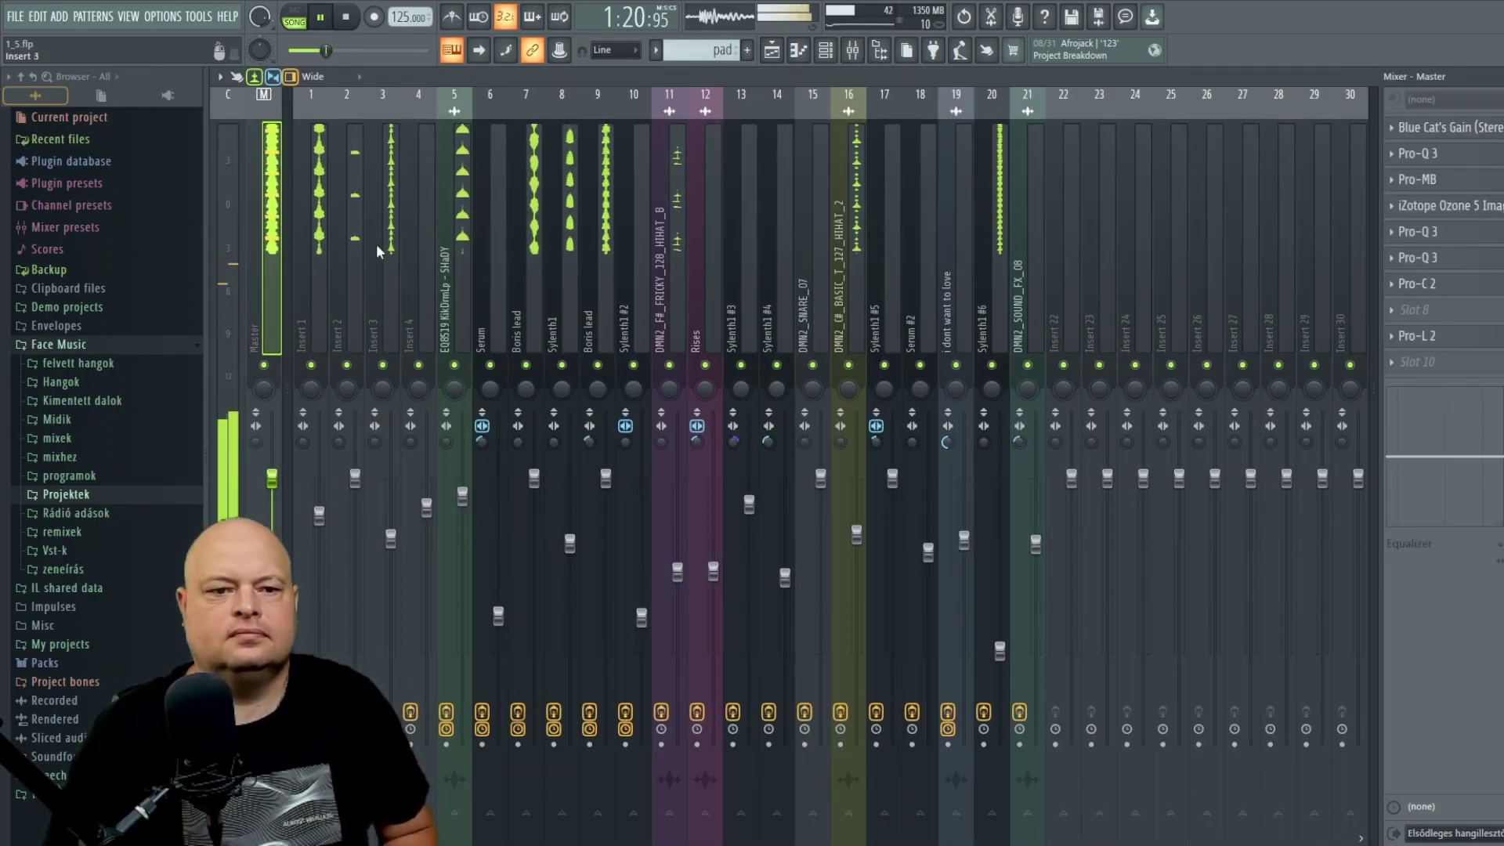
{"action": "left_click", "coordinate": [321, 239]}
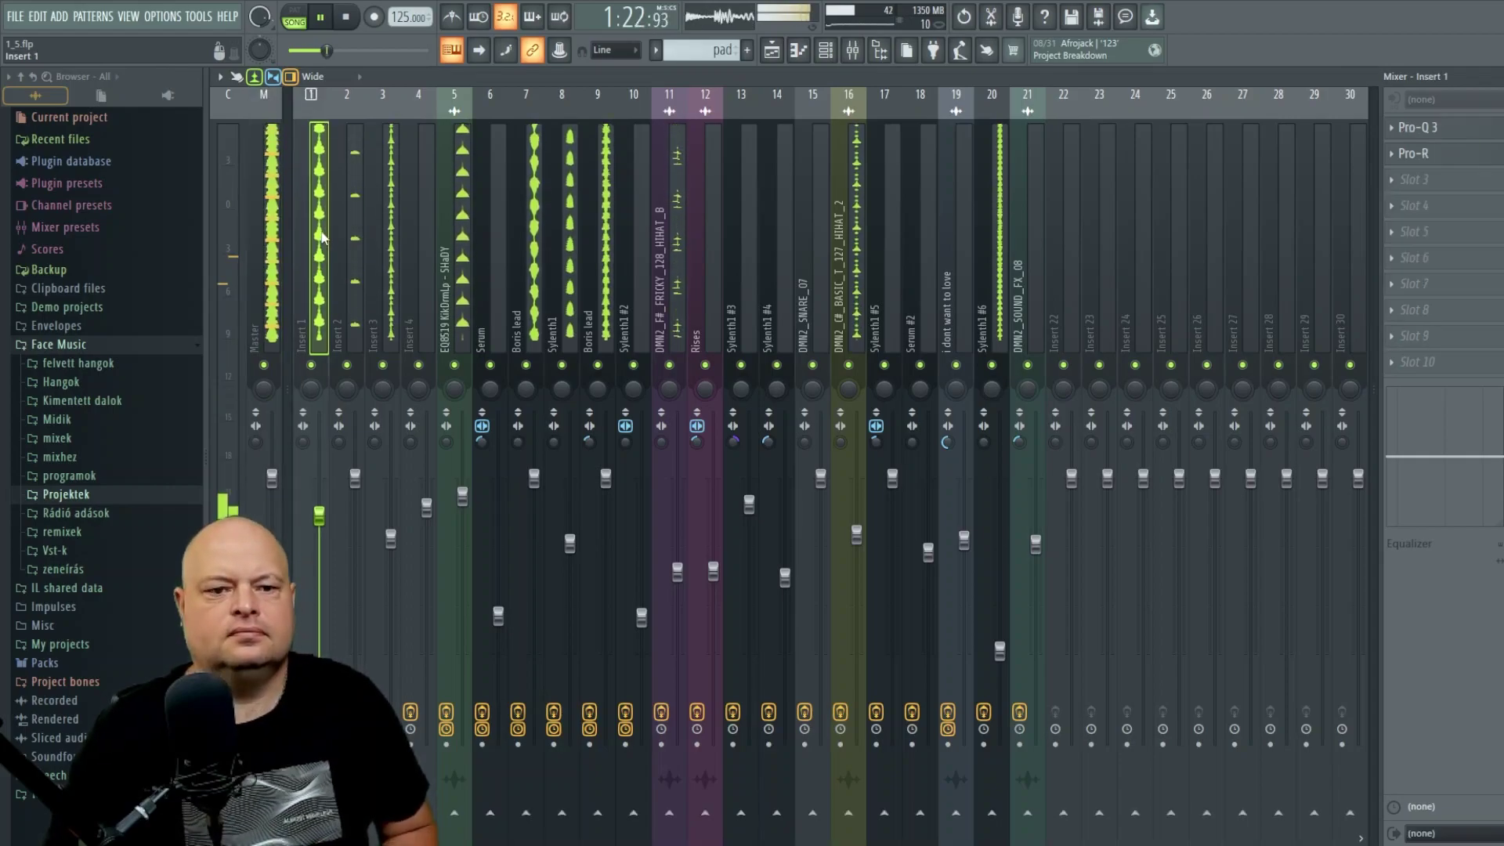
{"action": "left_click", "coordinate": [460, 235]}
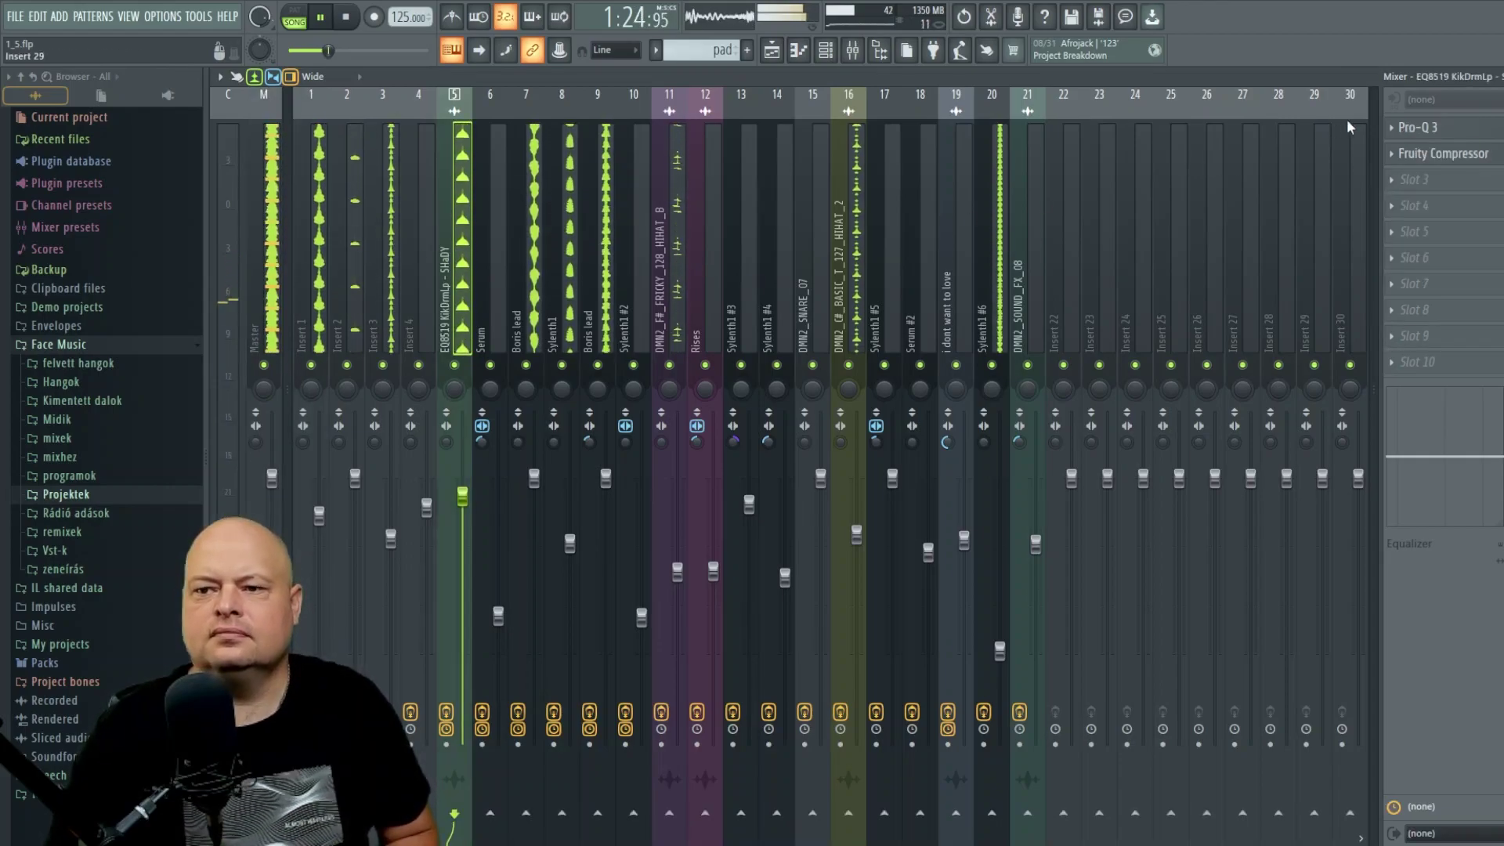
{"action": "left_click", "coordinate": [1414, 127]}
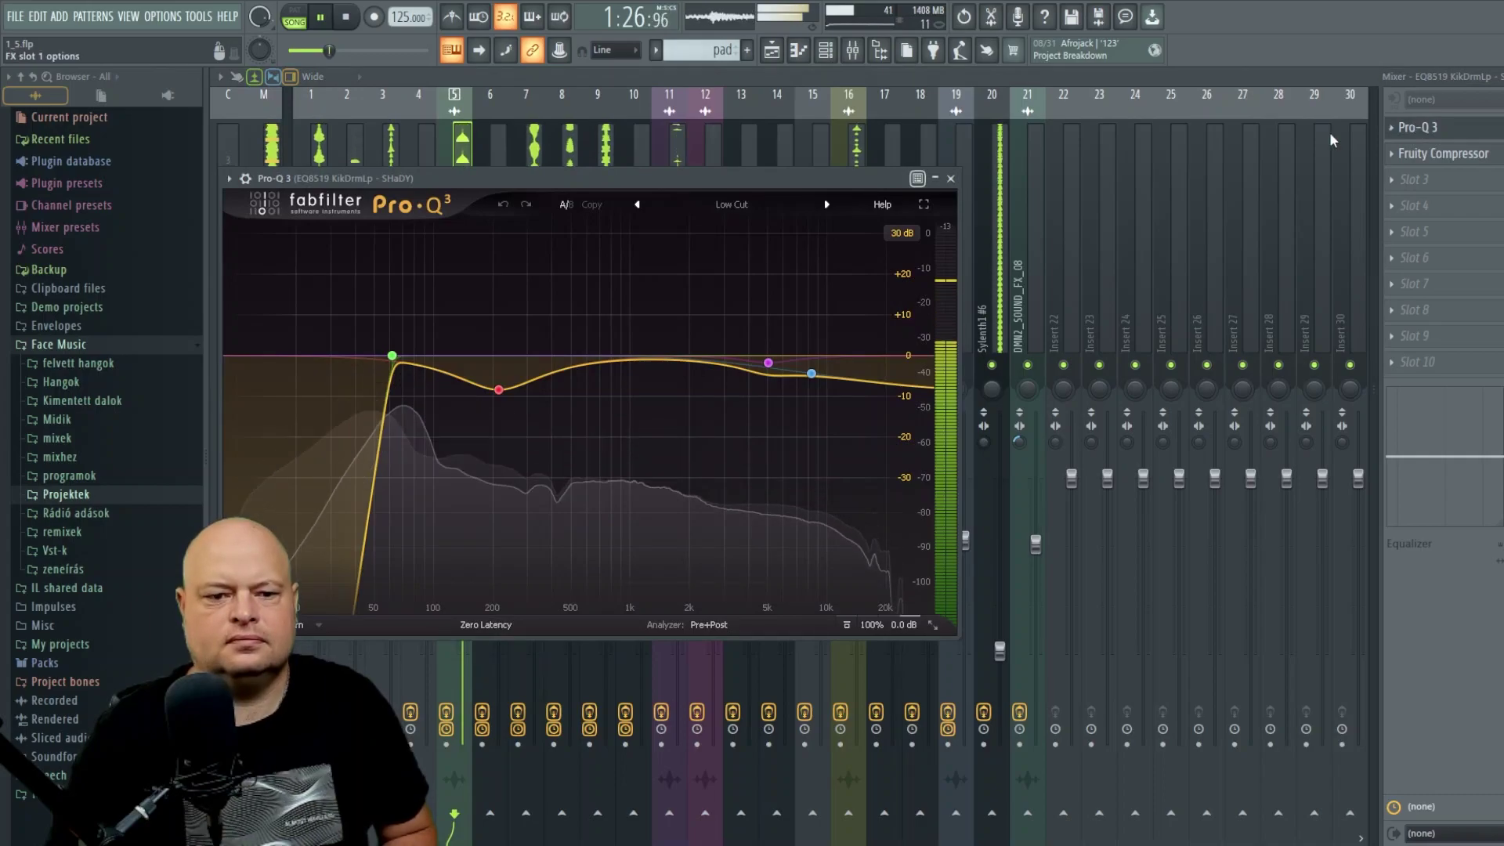
{"action": "left_click", "coordinate": [950, 178]}
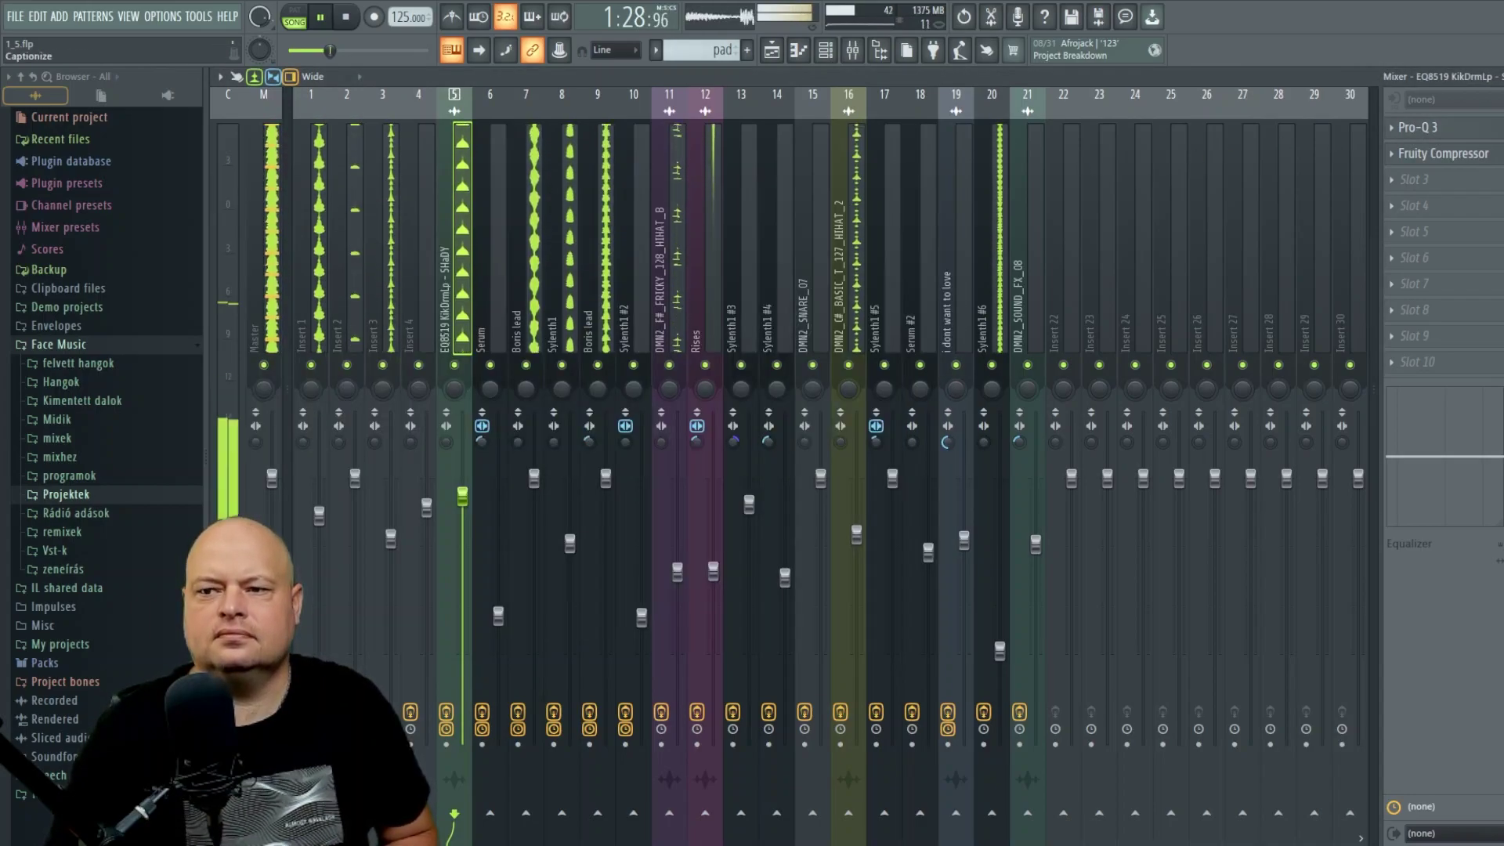
{"action": "key", "text": "F9"}
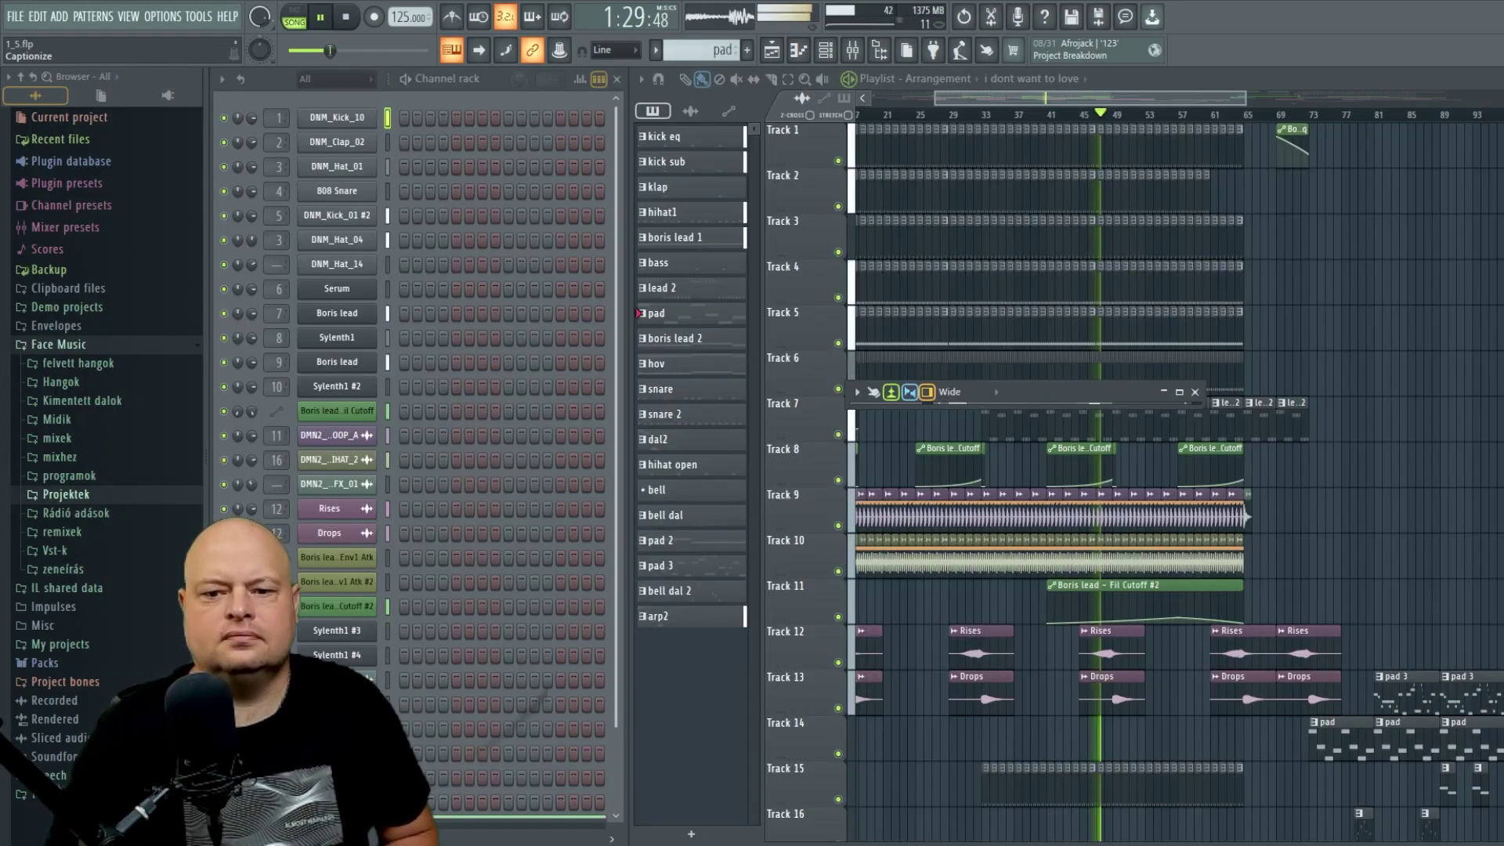
{"action": "left_click", "coordinate": [1179, 393]}
{"action": "key", "text": "F9"}
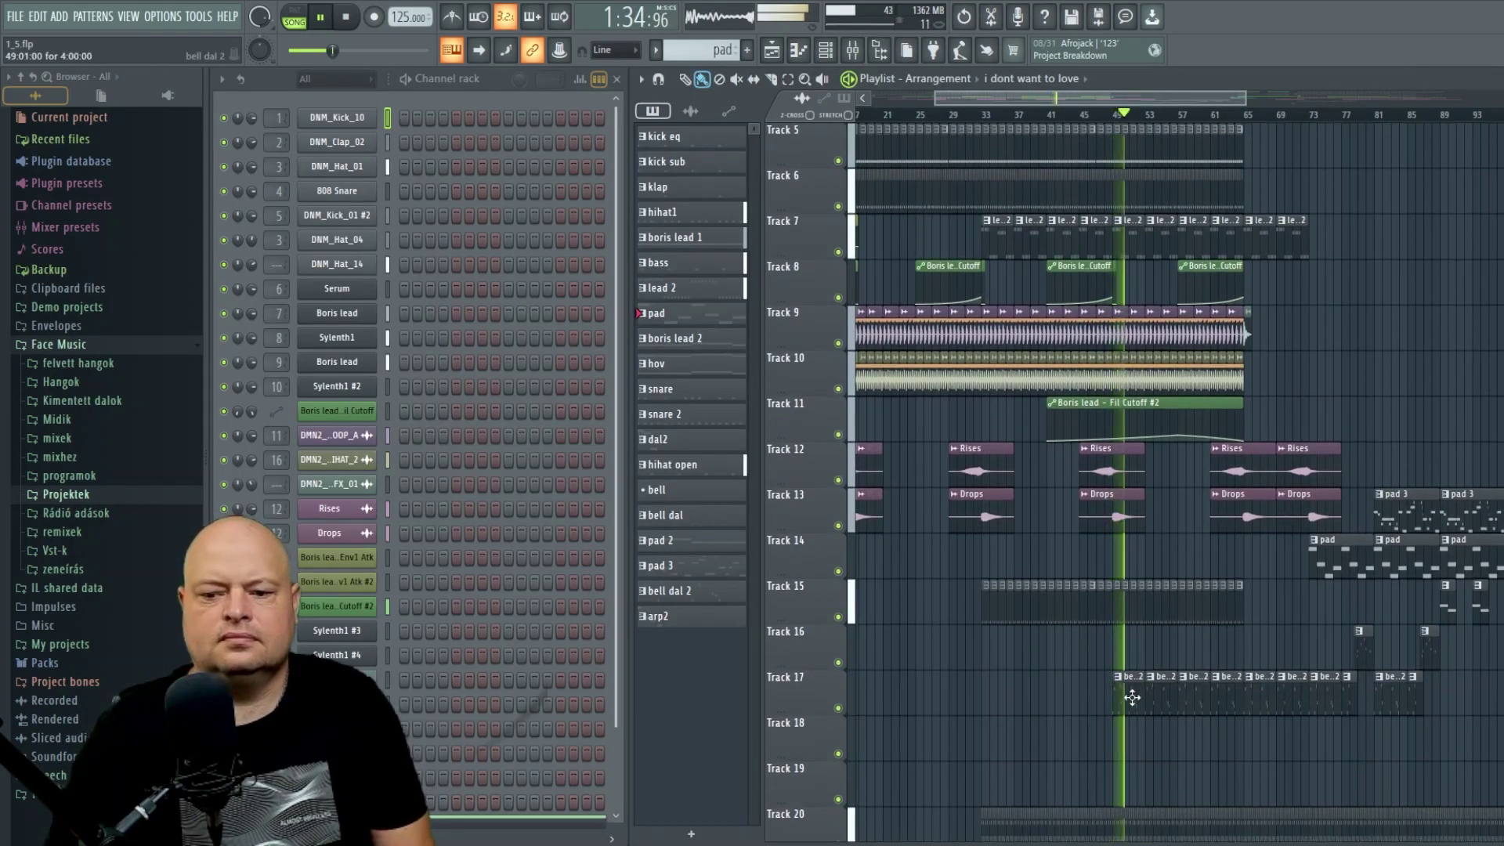
- View the notes of the bell dal 2 pattern in the Sylenth1 #5 piano roll and close it
{"action": "left_click", "coordinate": [665, 591]}
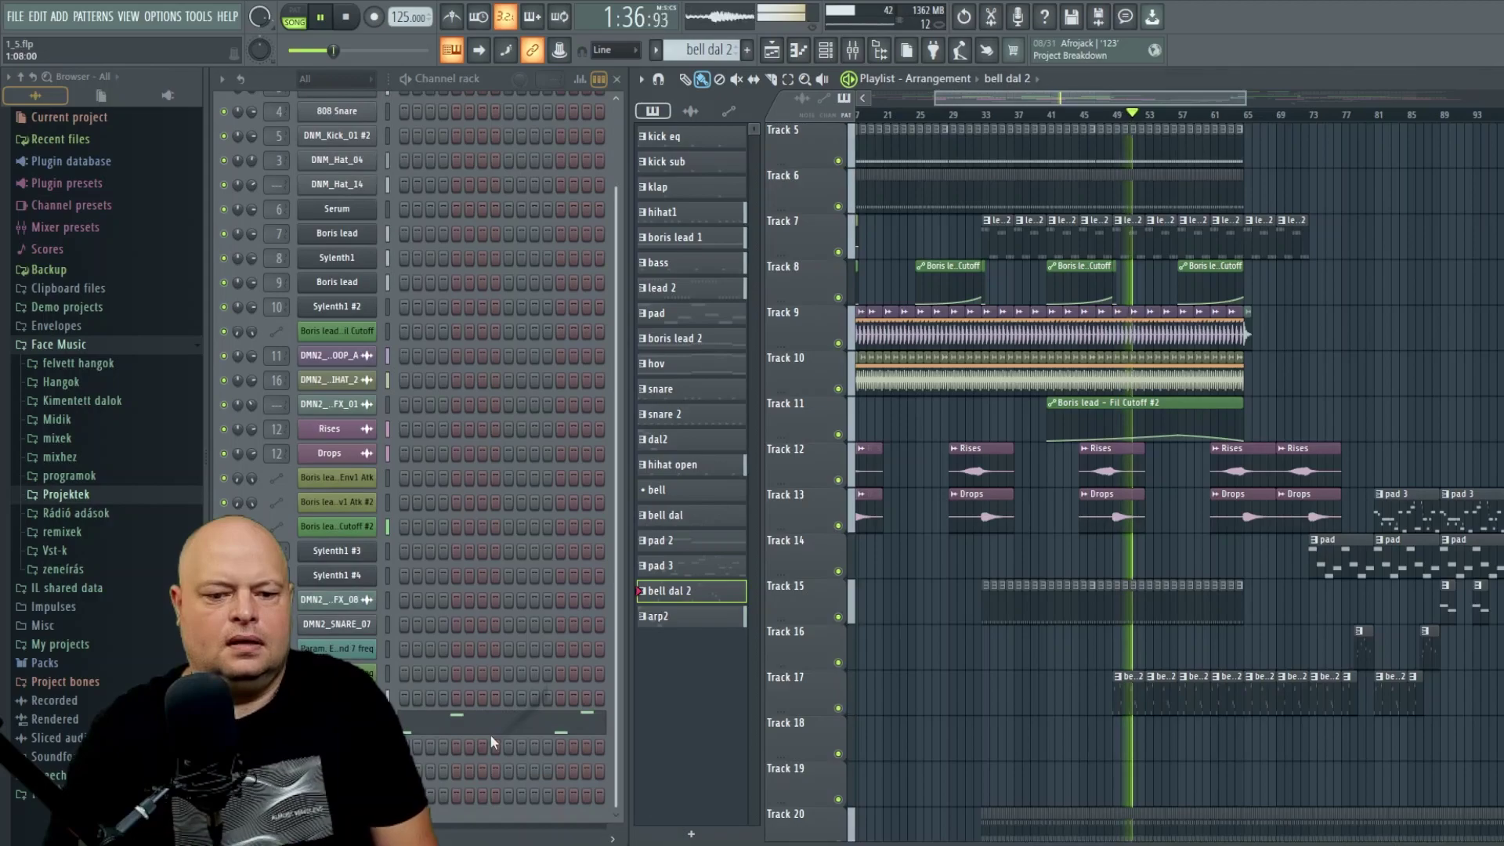
{"action": "left_click", "coordinate": [503, 727]}
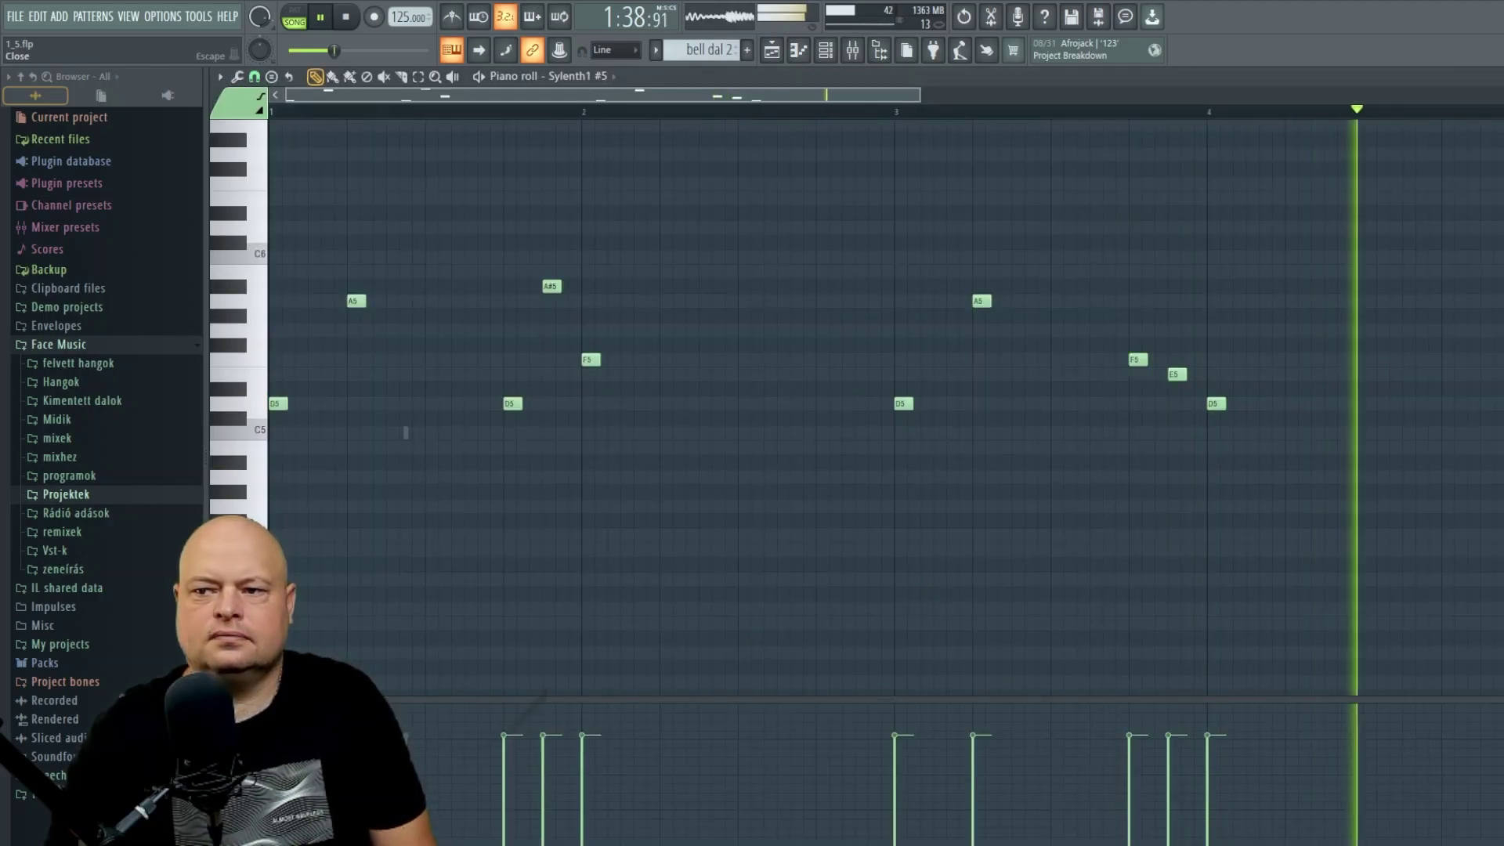
{"action": "key", "text": "F7"}
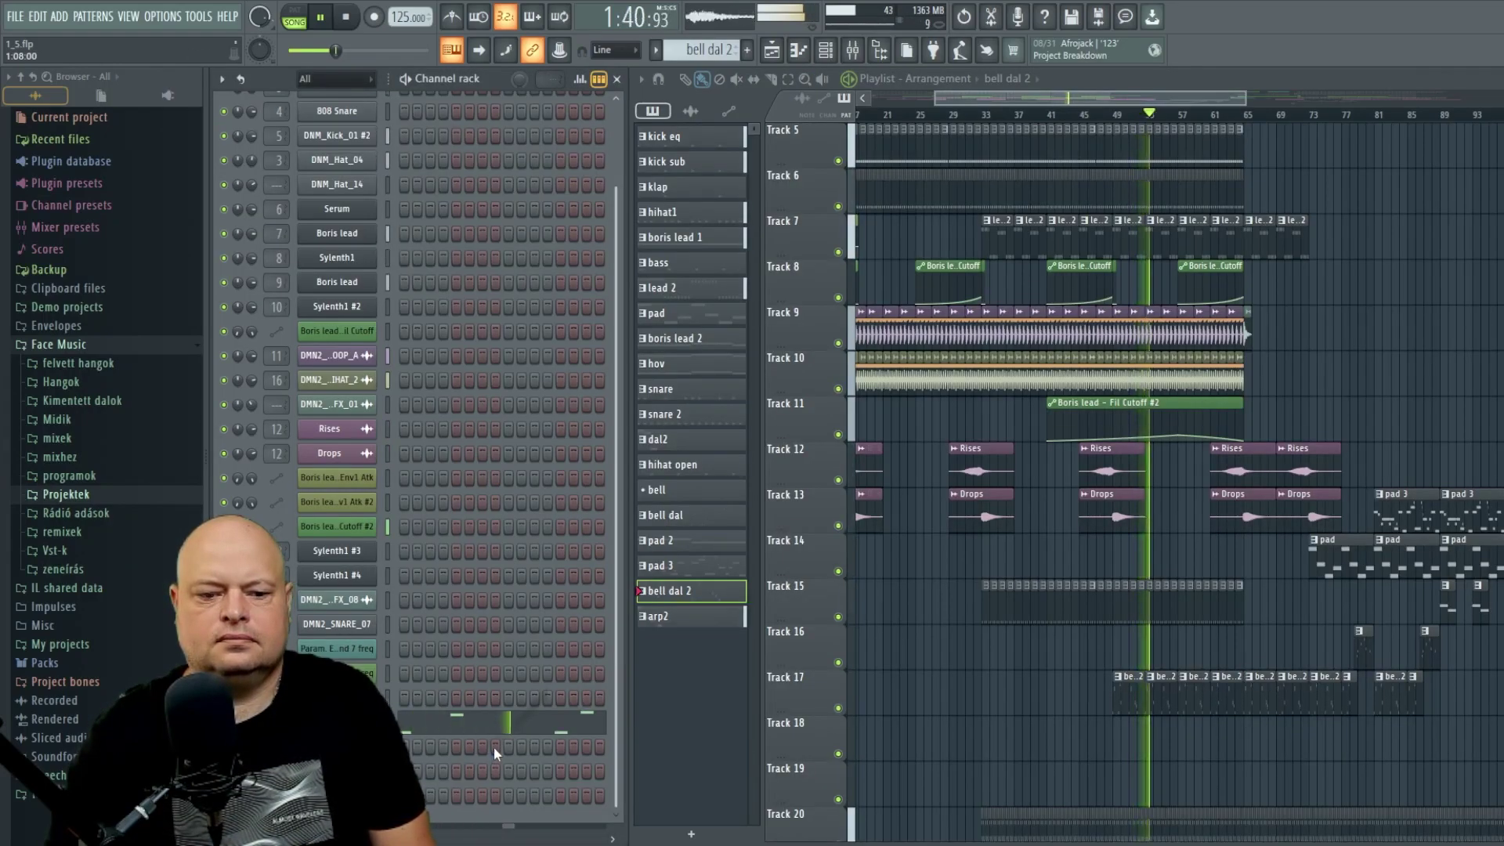
- Open the Serum channel's synth to check its sound settings and close it again
{"action": "scroll", "coordinate": [1213, 425], "scroll_direction": "down", "scroll_amount": 3}
{"action": "scroll", "coordinate": [1214, 424], "scroll_direction": "up", "scroll_amount": 4}
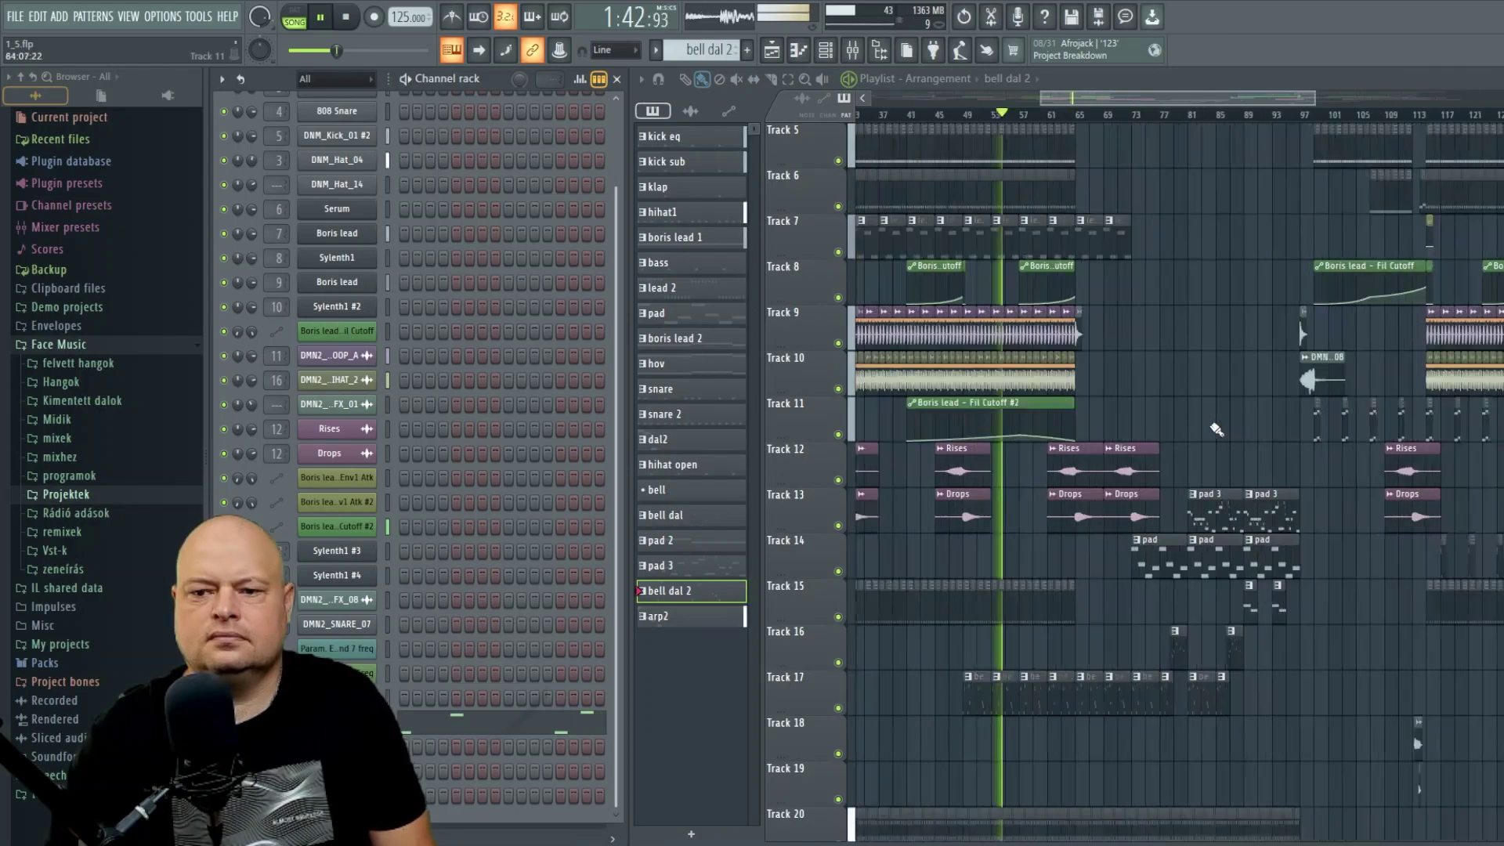
{"action": "scroll", "coordinate": [1215, 429], "scroll_direction": "down", "scroll_amount": 2}
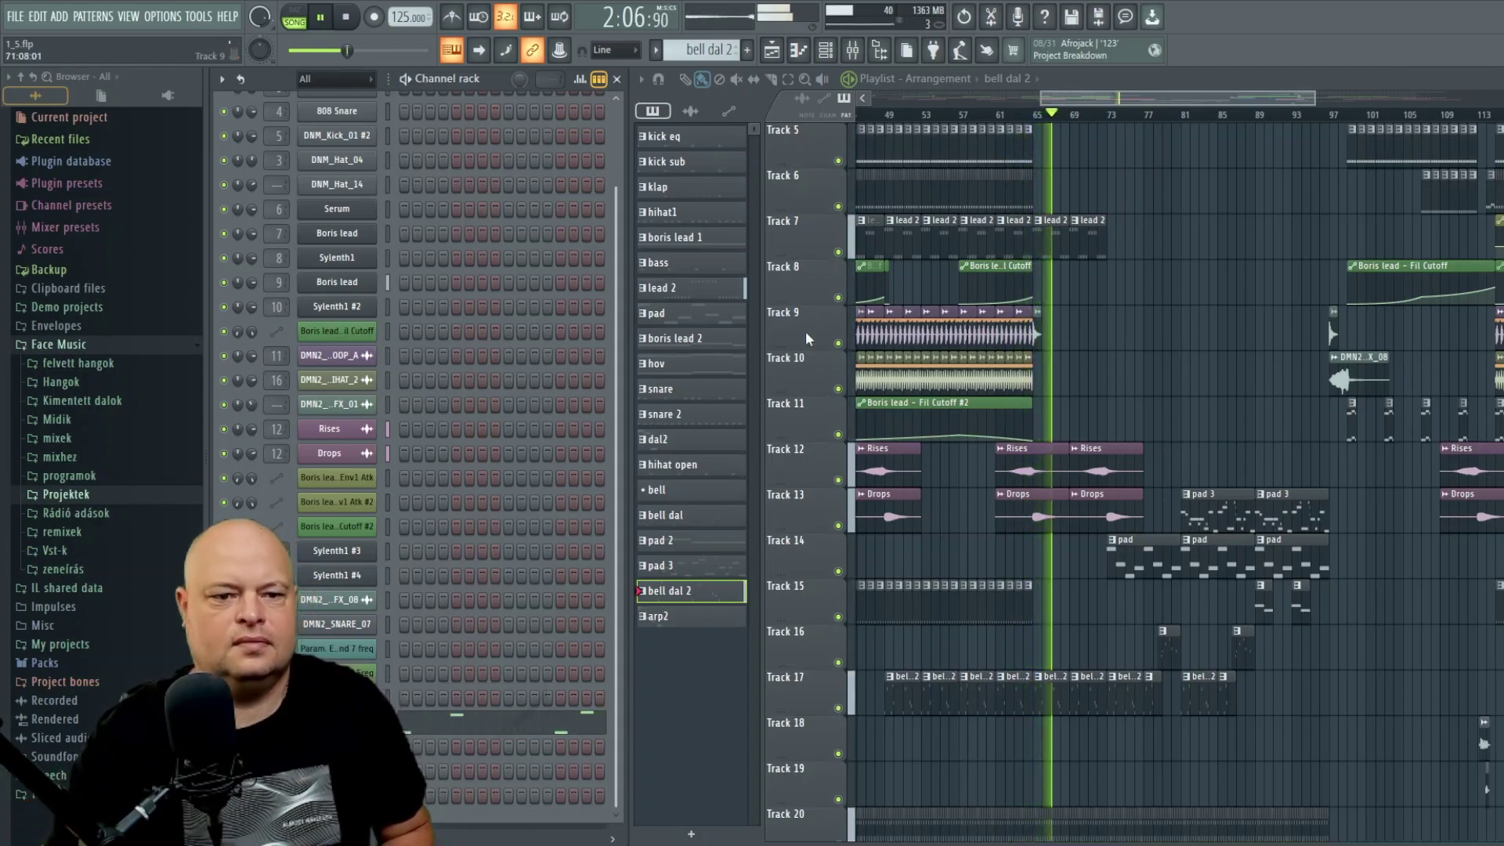
{"action": "left_click", "coordinate": [356, 209]}
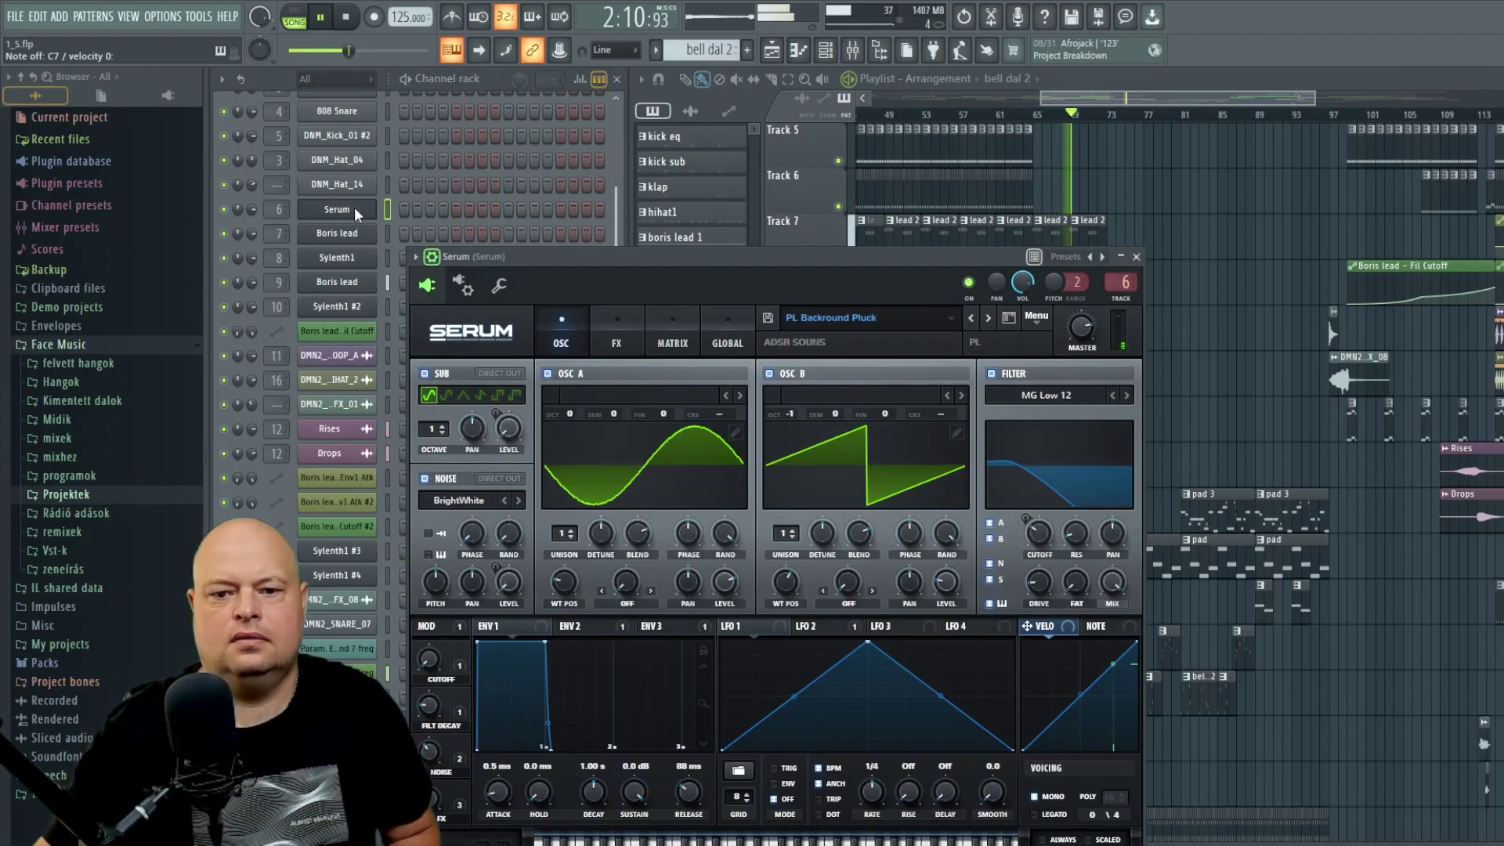
{"action": "left_click", "coordinate": [1136, 258]}
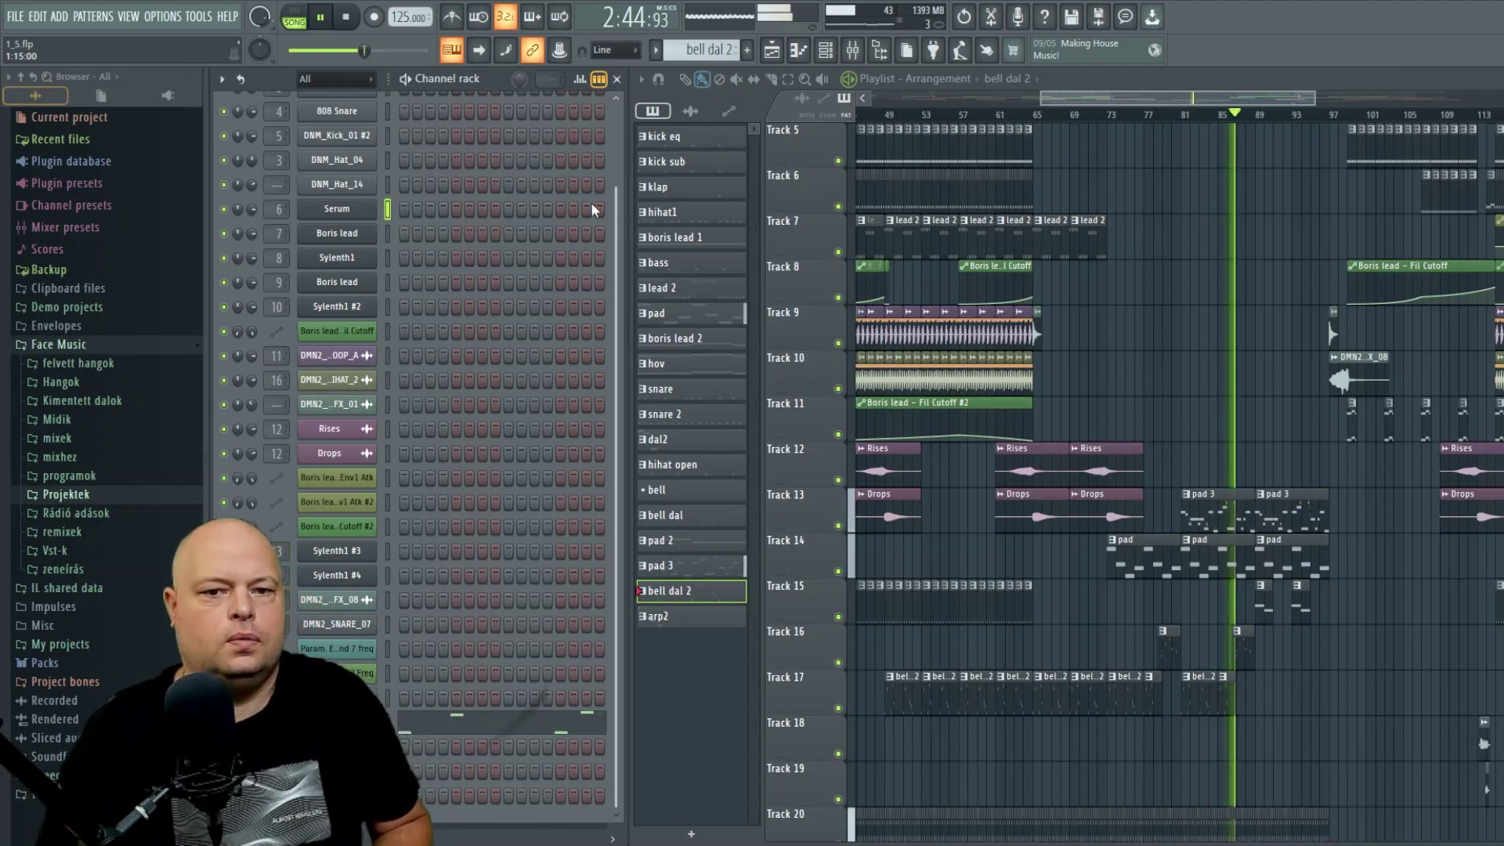
- Review the project's audio clips and automation clips in the playlist picker, and return to the pattern list
{"action": "left_click", "coordinate": [690, 111]}
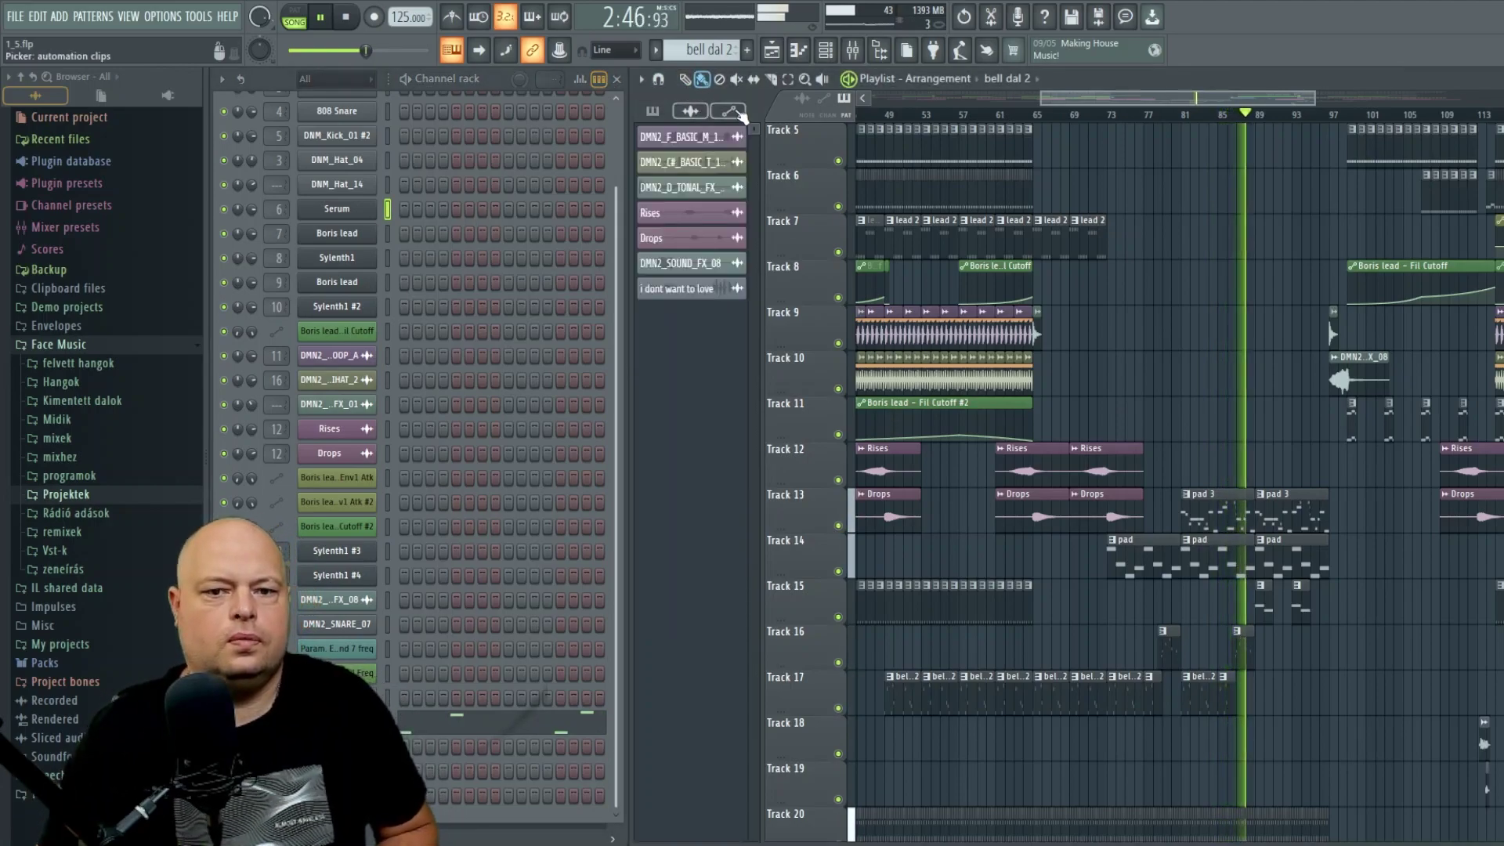
{"action": "left_click", "coordinate": [728, 111]}
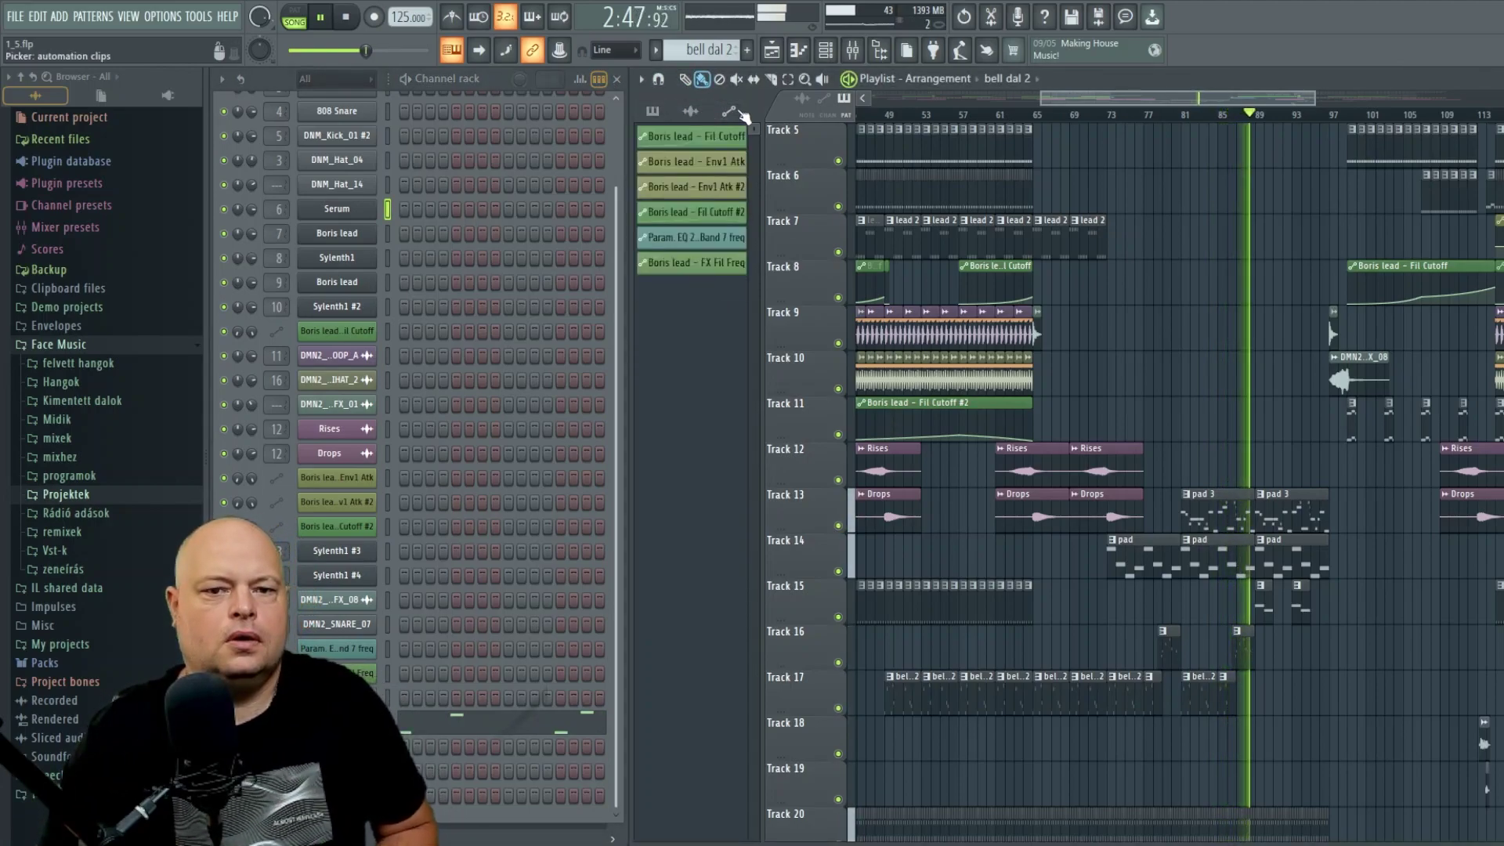
{"action": "left_click", "coordinate": [656, 111]}
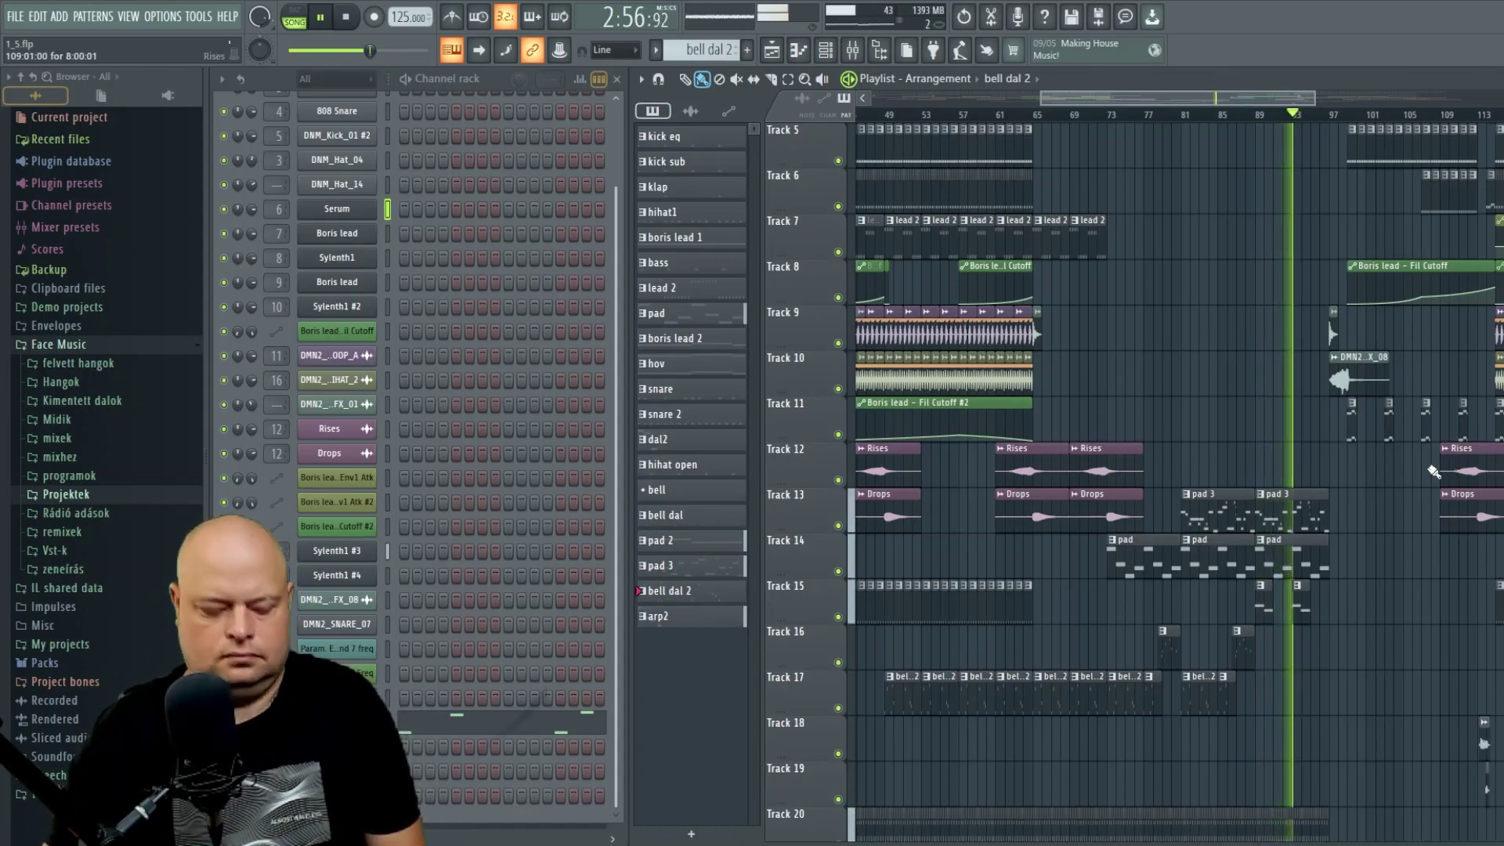
- Examine the rest of the arrangement across all tracks, from the break to the end of the song
{"action": "left_click_drag", "start_coordinate": [1314, 97], "coordinate": [1239, 97]}
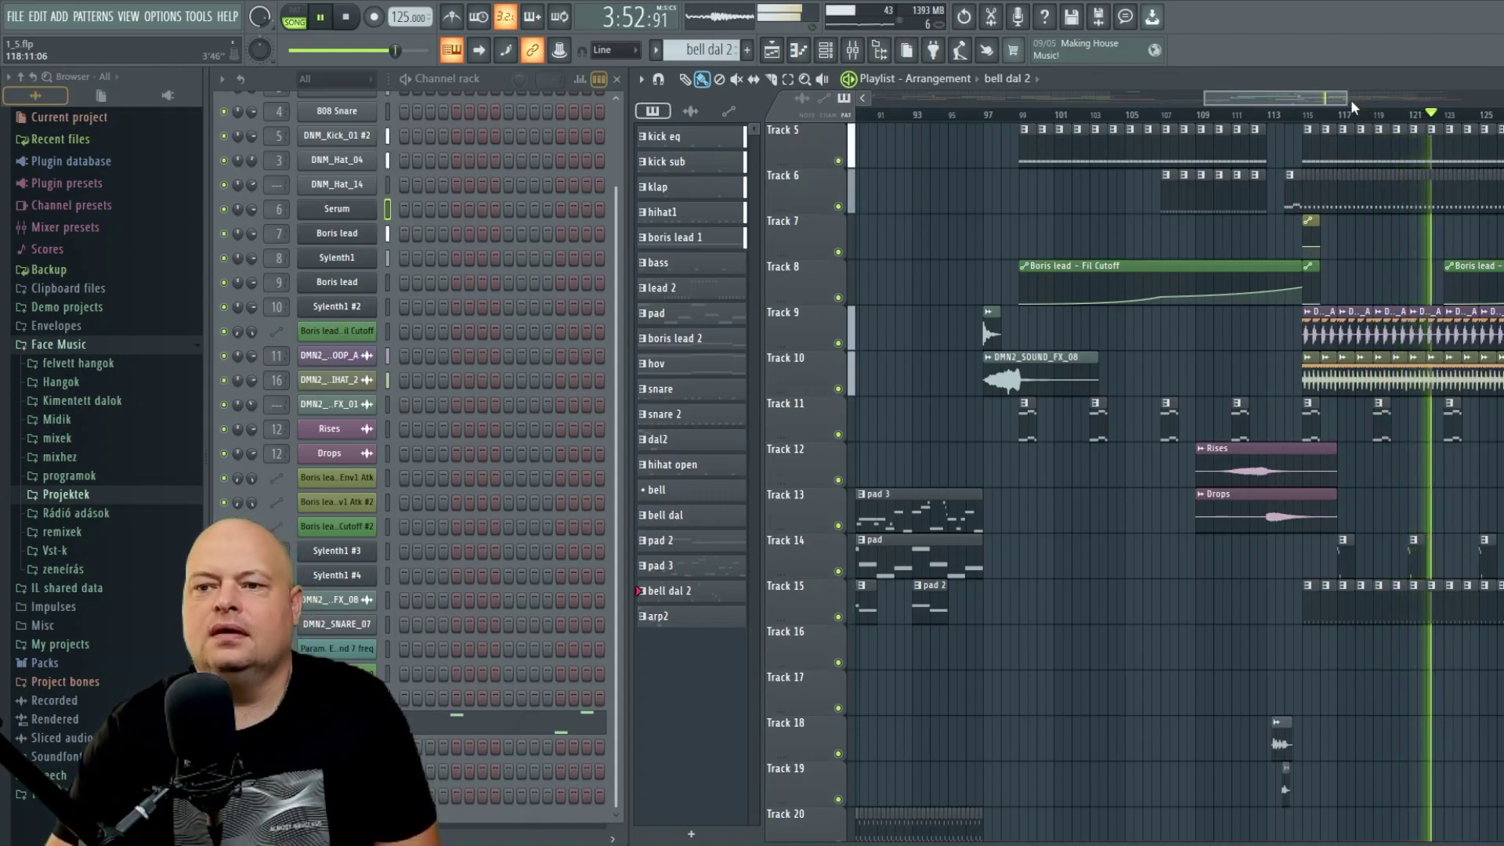
{"action": "left_click_drag", "start_coordinate": [1347, 98], "coordinate": [1492, 86]}
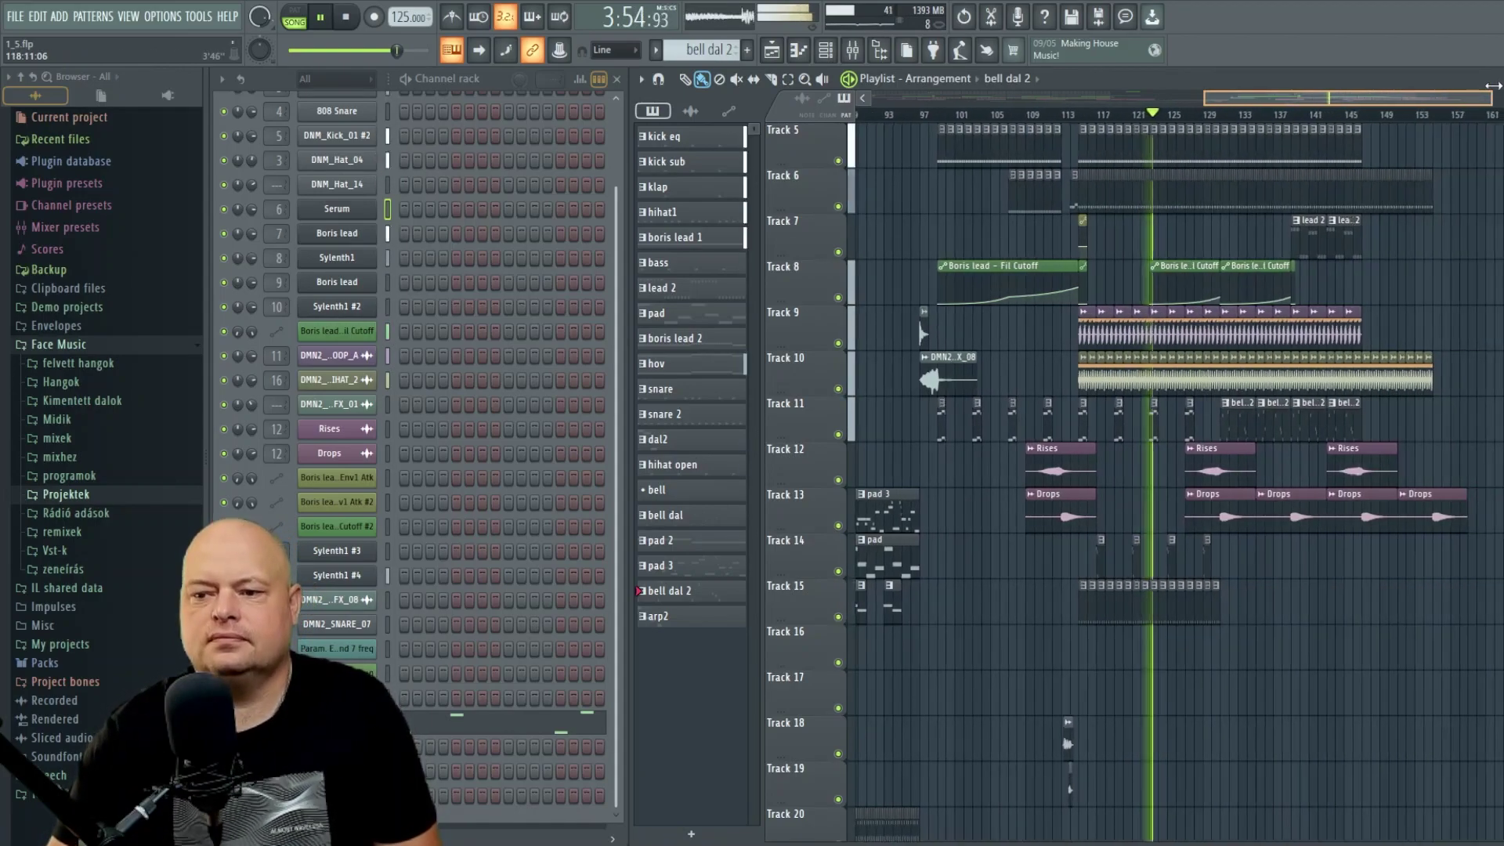
{"action": "scroll", "coordinate": [1449, 344], "scroll_direction": "up", "scroll_amount": 4}
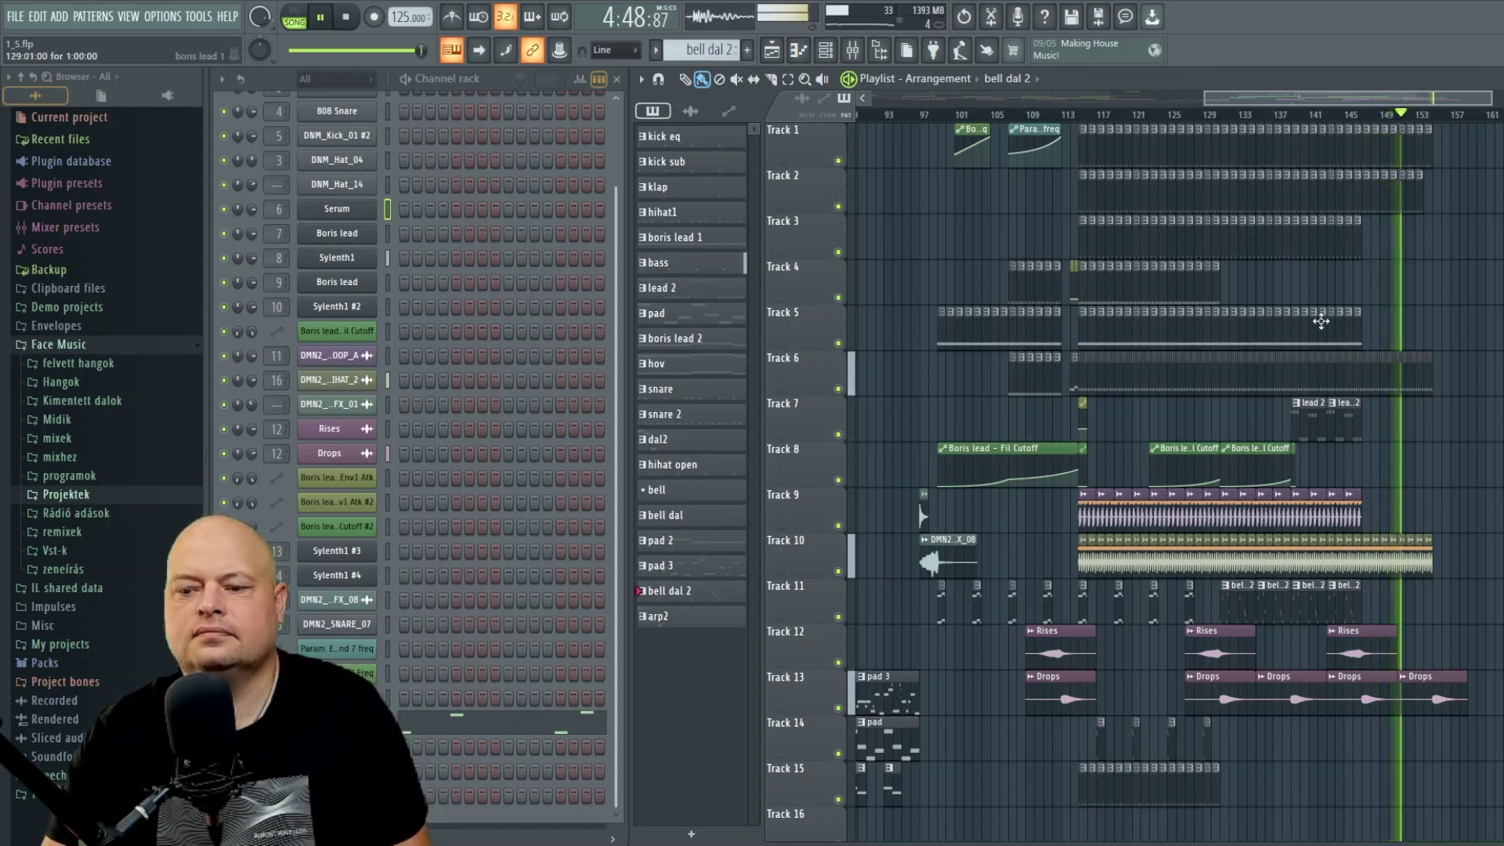
{"action": "scroll", "coordinate": [1112, 266], "scroll_direction": "down", "scroll_amount": 5}
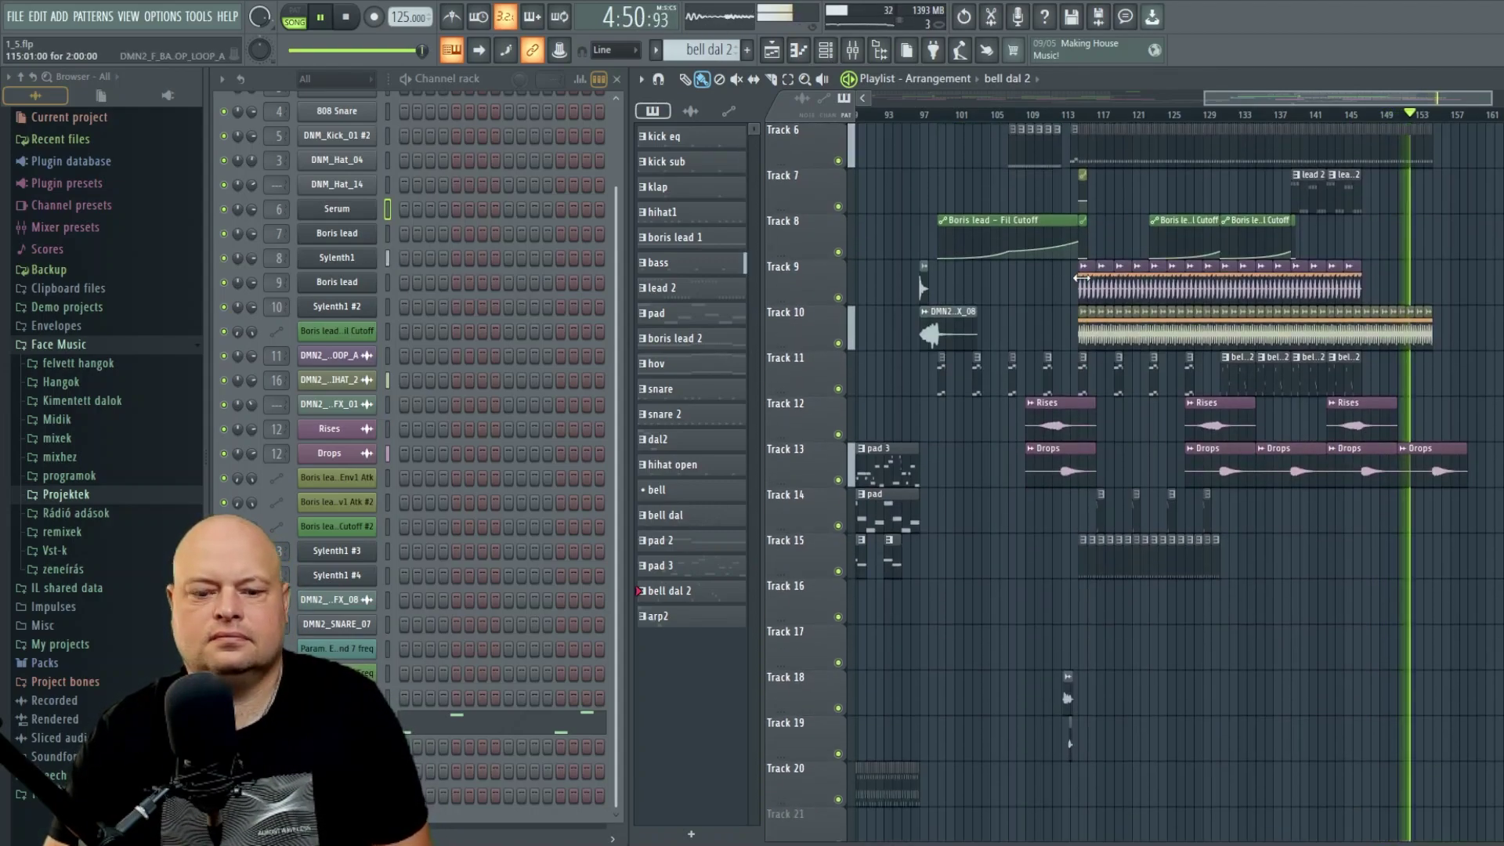
{"action": "scroll", "coordinate": [1083, 279], "scroll_direction": "down", "scroll_amount": 4}
{"action": "scroll", "coordinate": [1089, 282], "scroll_direction": "up", "scroll_amount": 5}
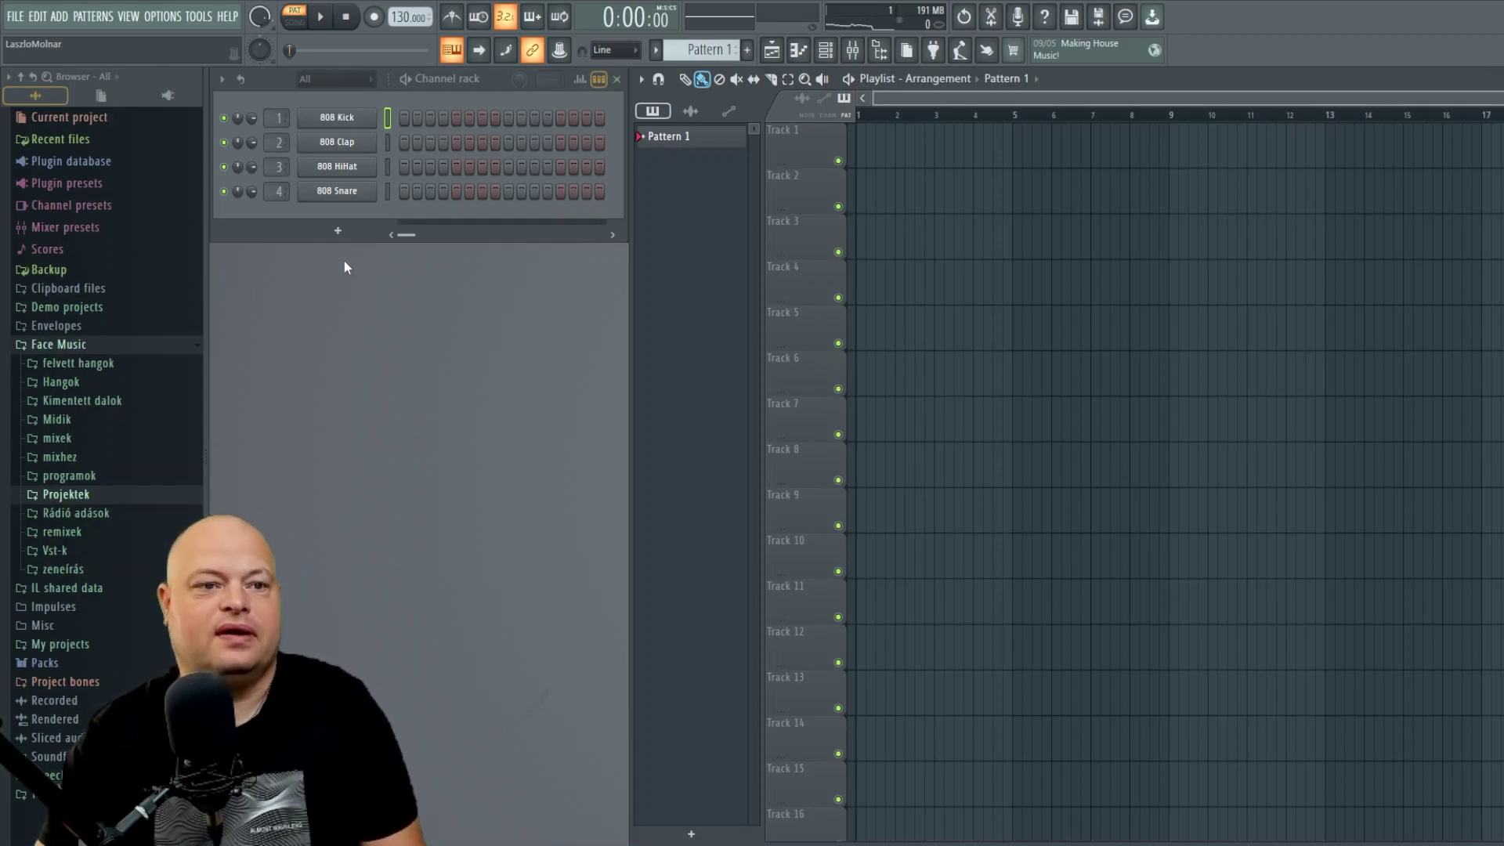
- Add a Serum instrument channel to the empty project
{"action": "left_click", "coordinate": [59, 15]}
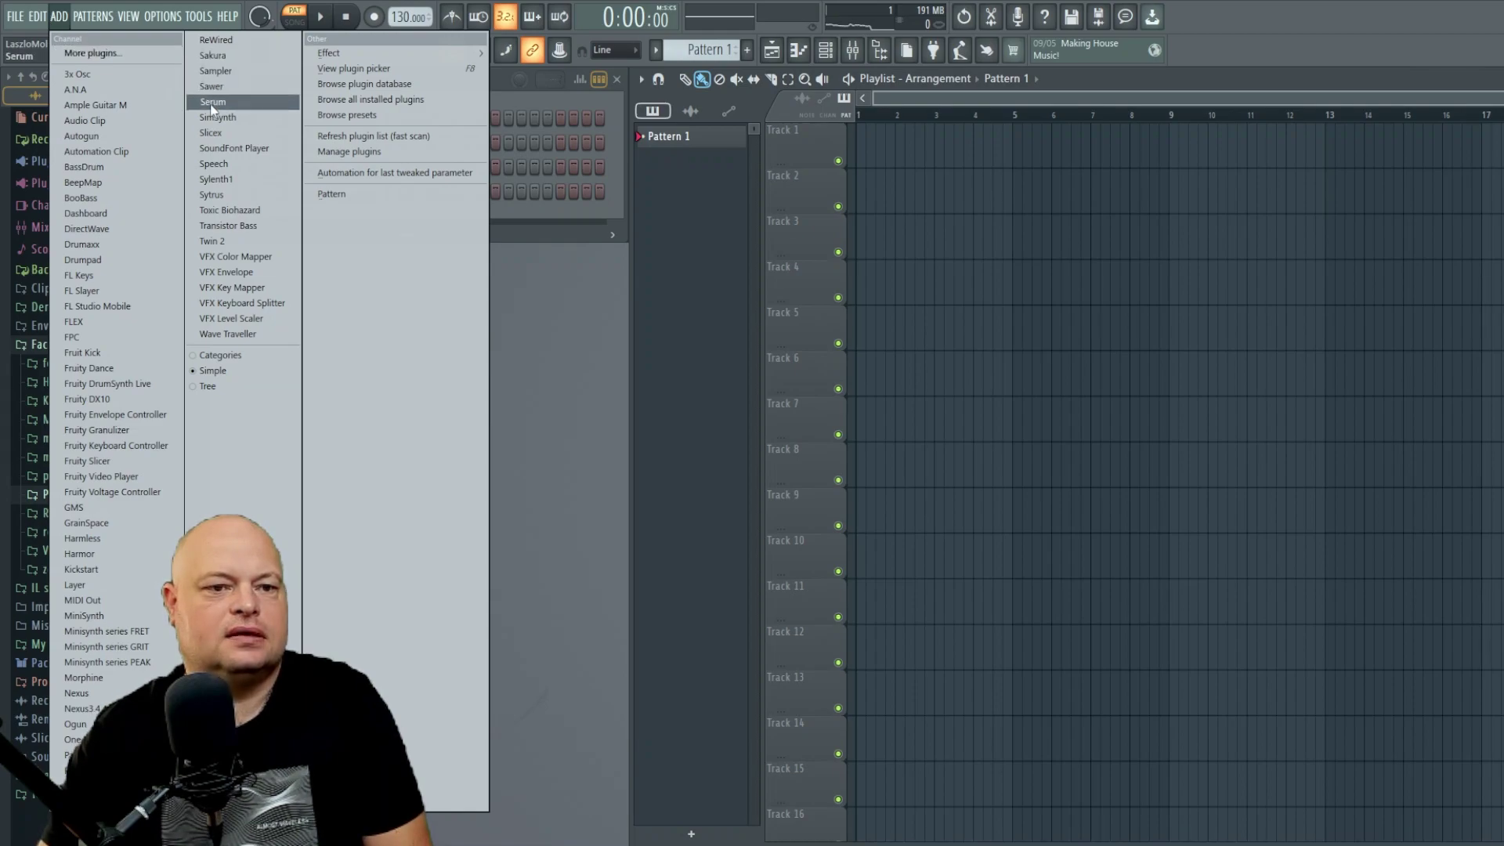
{"action": "left_click", "coordinate": [212, 104]}
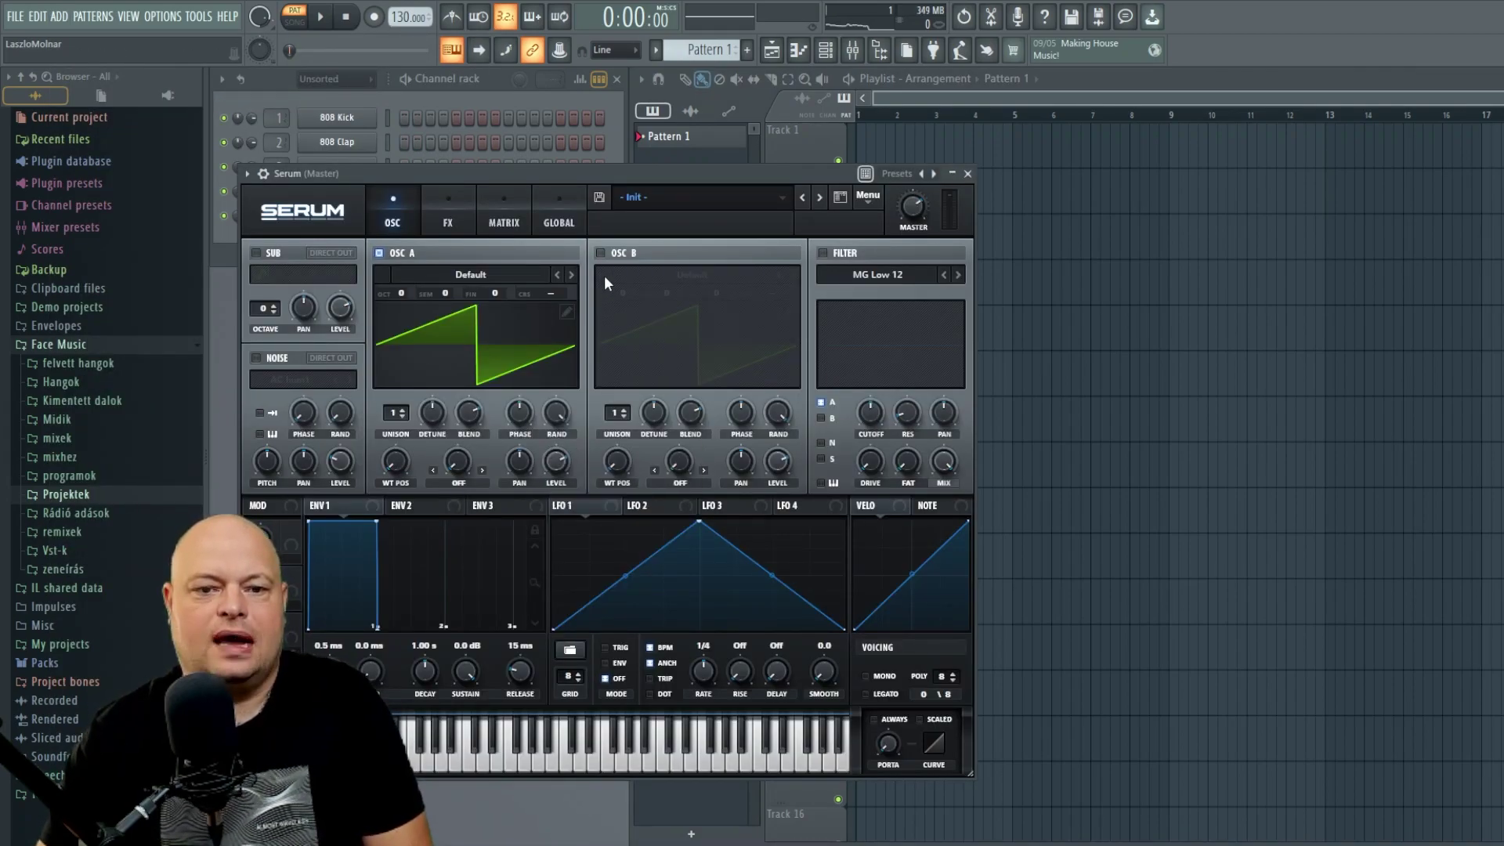
{"action": "left_click", "coordinate": [600, 252]}
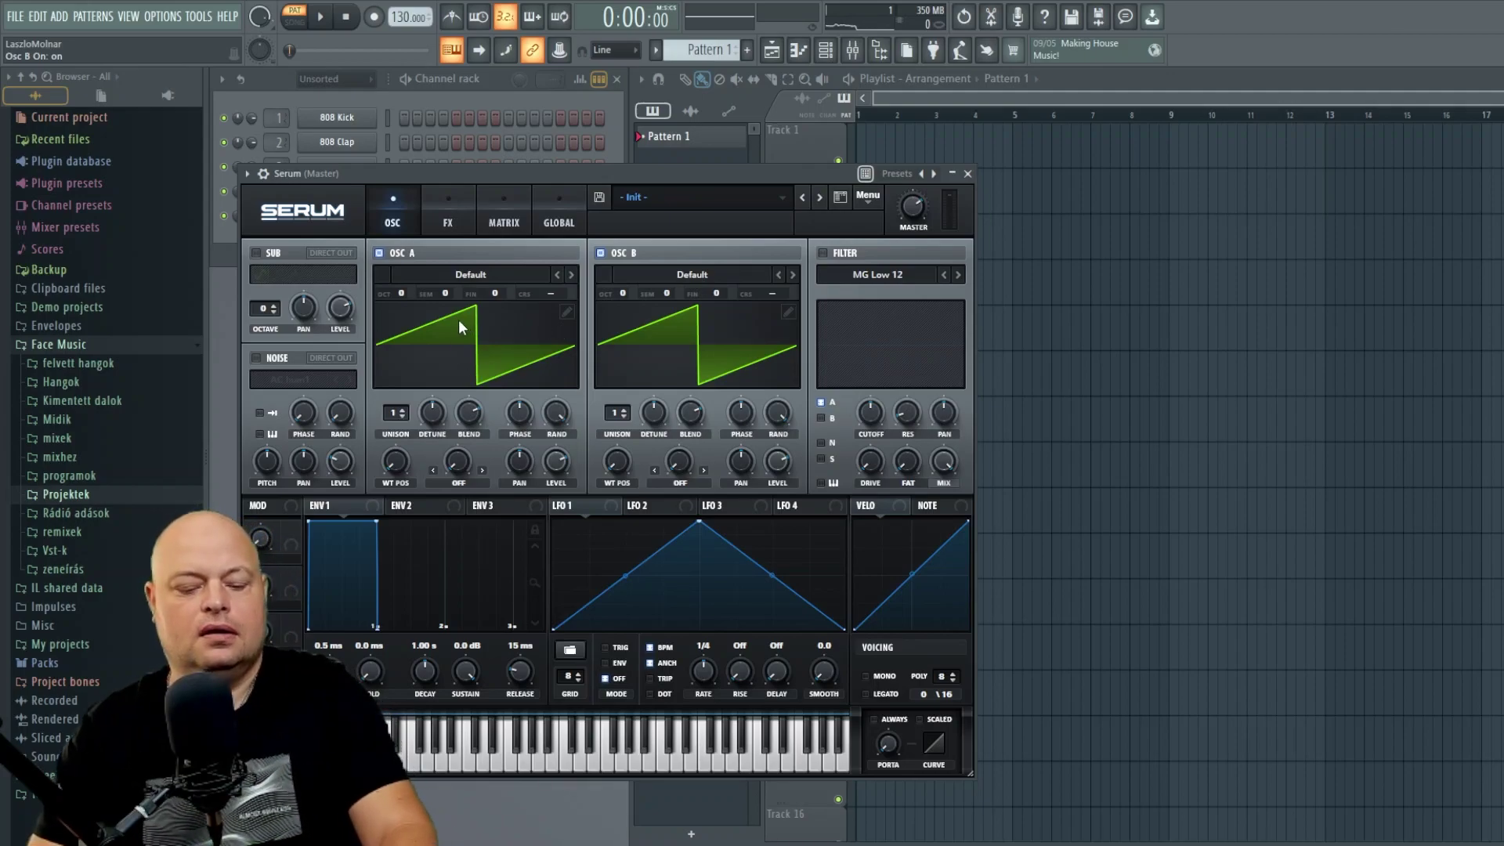
{"action": "key", "text": "v"}
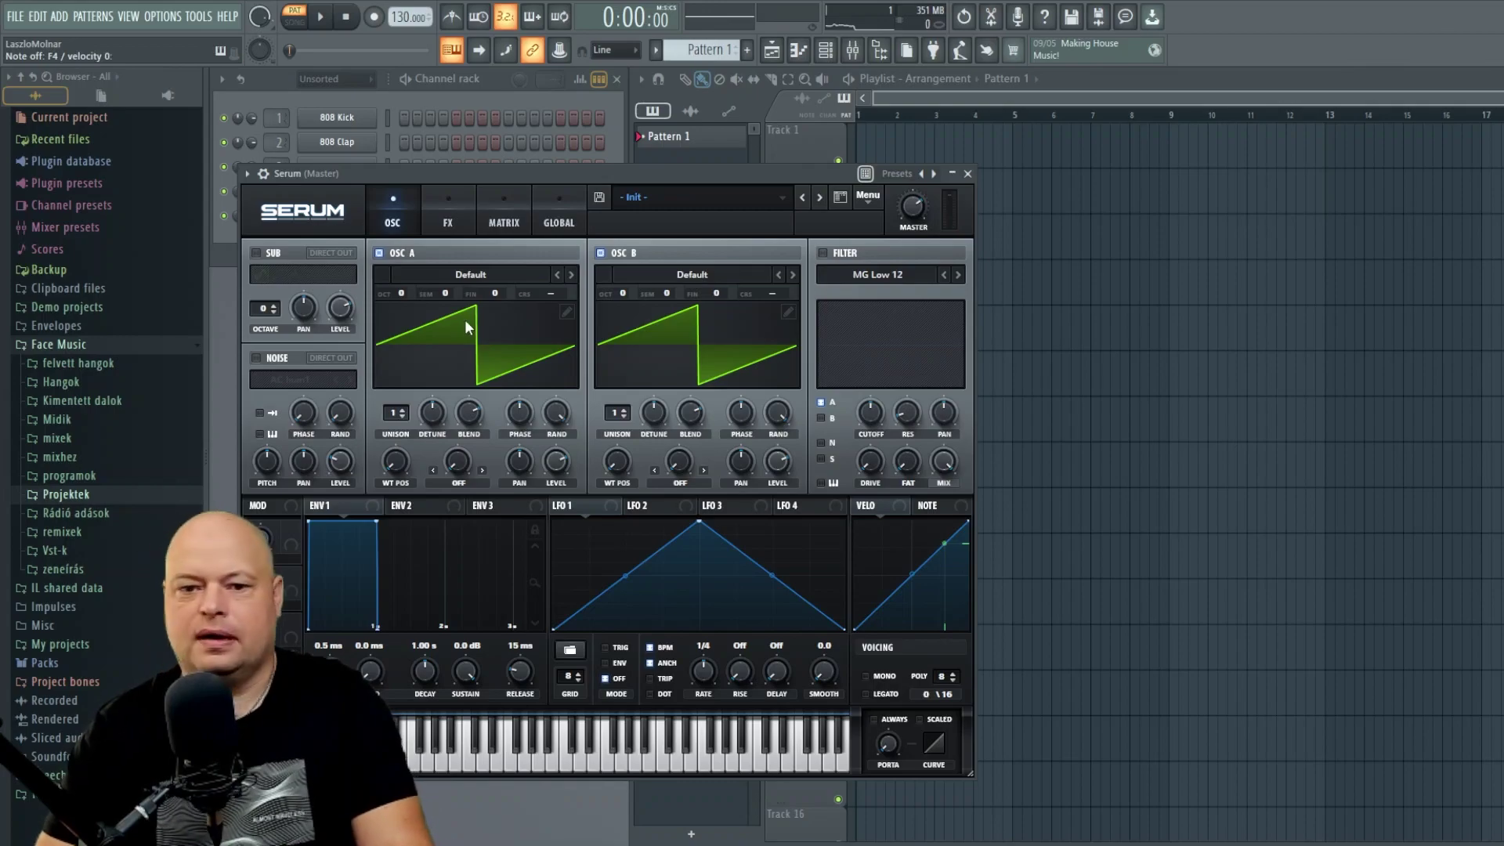
{"action": "left_click", "coordinate": [600, 253]}
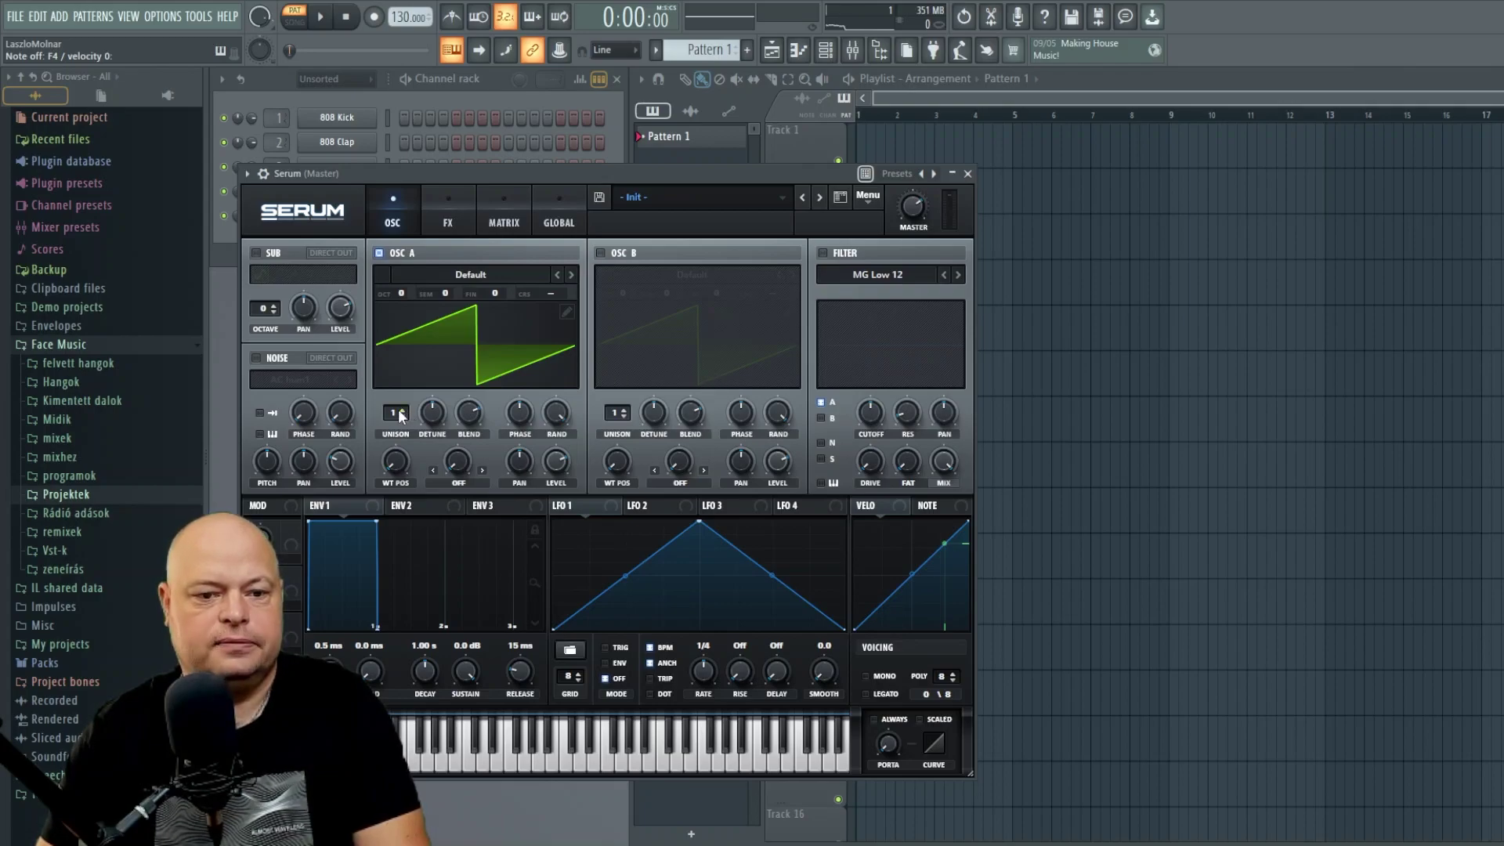
- Enable oscillator B, set both oscillators to 5 unison voices, and lower oscillator A by one octave
{"action": "scroll", "coordinate": [401, 410], "scroll_direction": "up", "scroll_amount": 2}
{"action": "scroll", "coordinate": [401, 410], "scroll_direction": "up", "scroll_amount": 2}
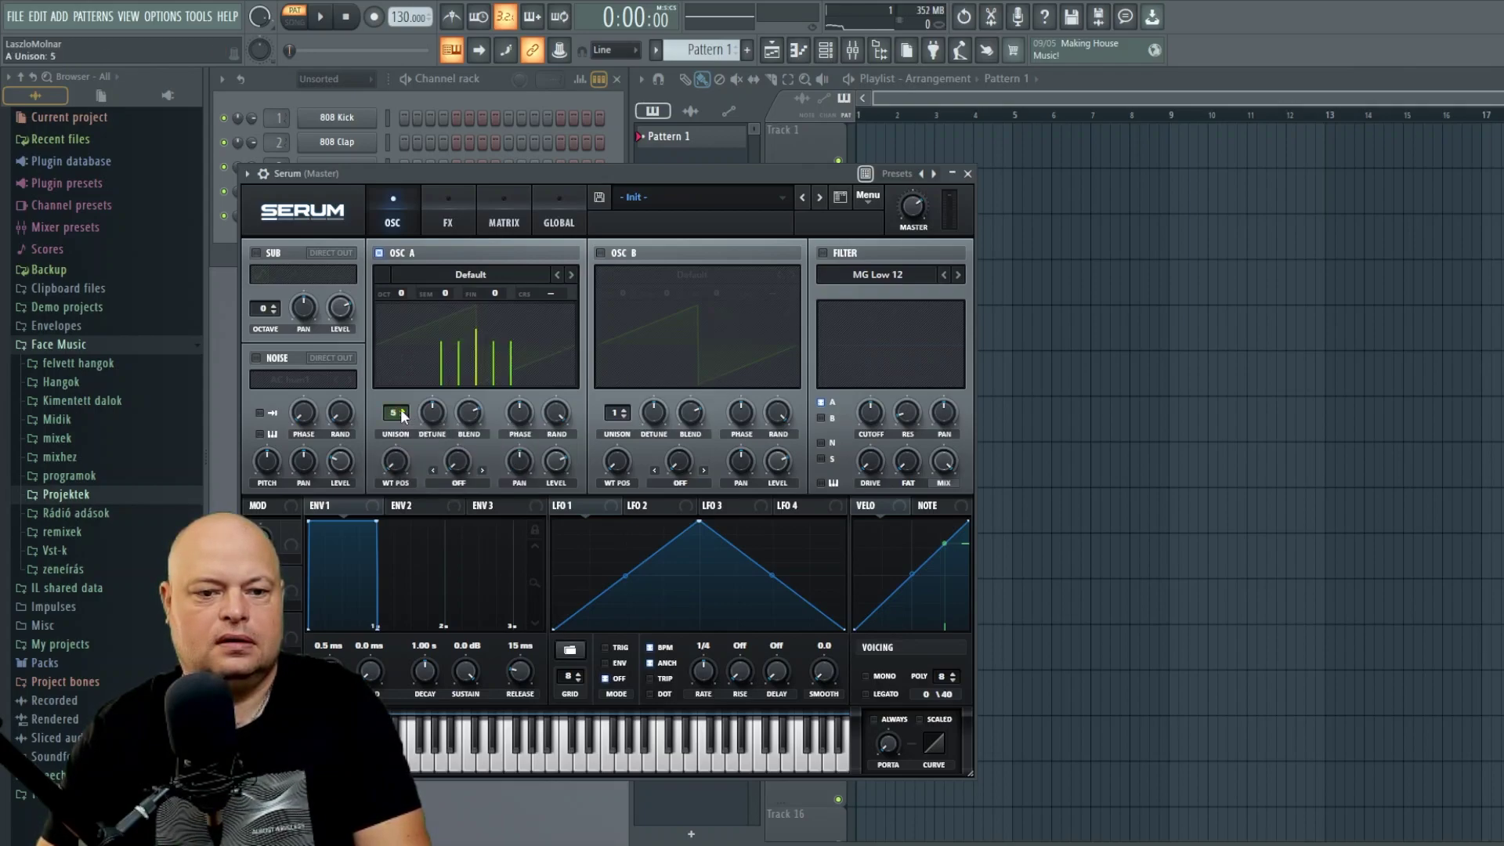
{"action": "left_click", "coordinate": [600, 252]}
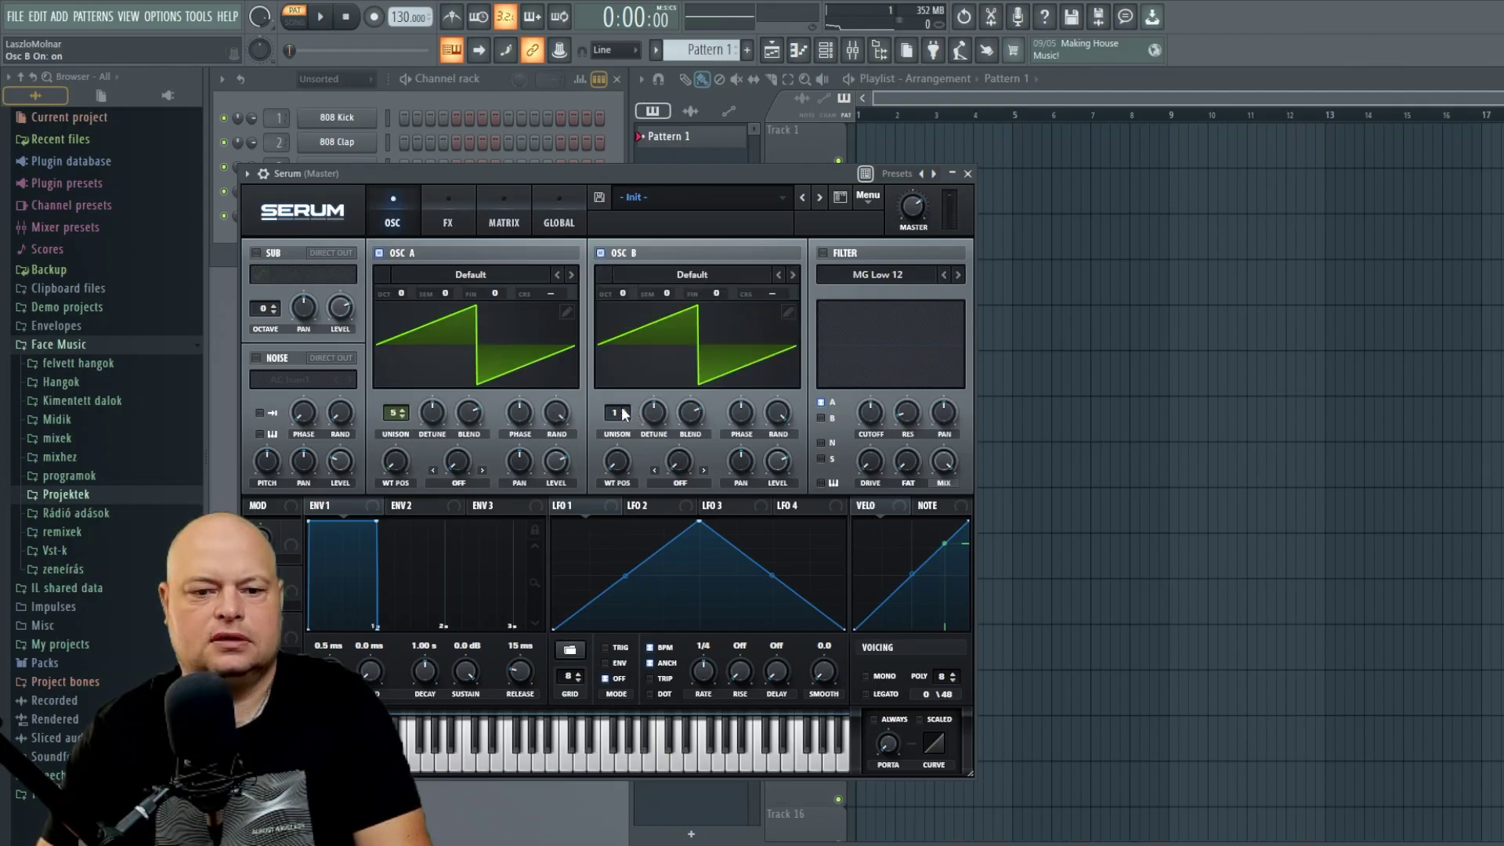
{"action": "scroll", "coordinate": [623, 413], "scroll_direction": "up", "scroll_amount": 4}
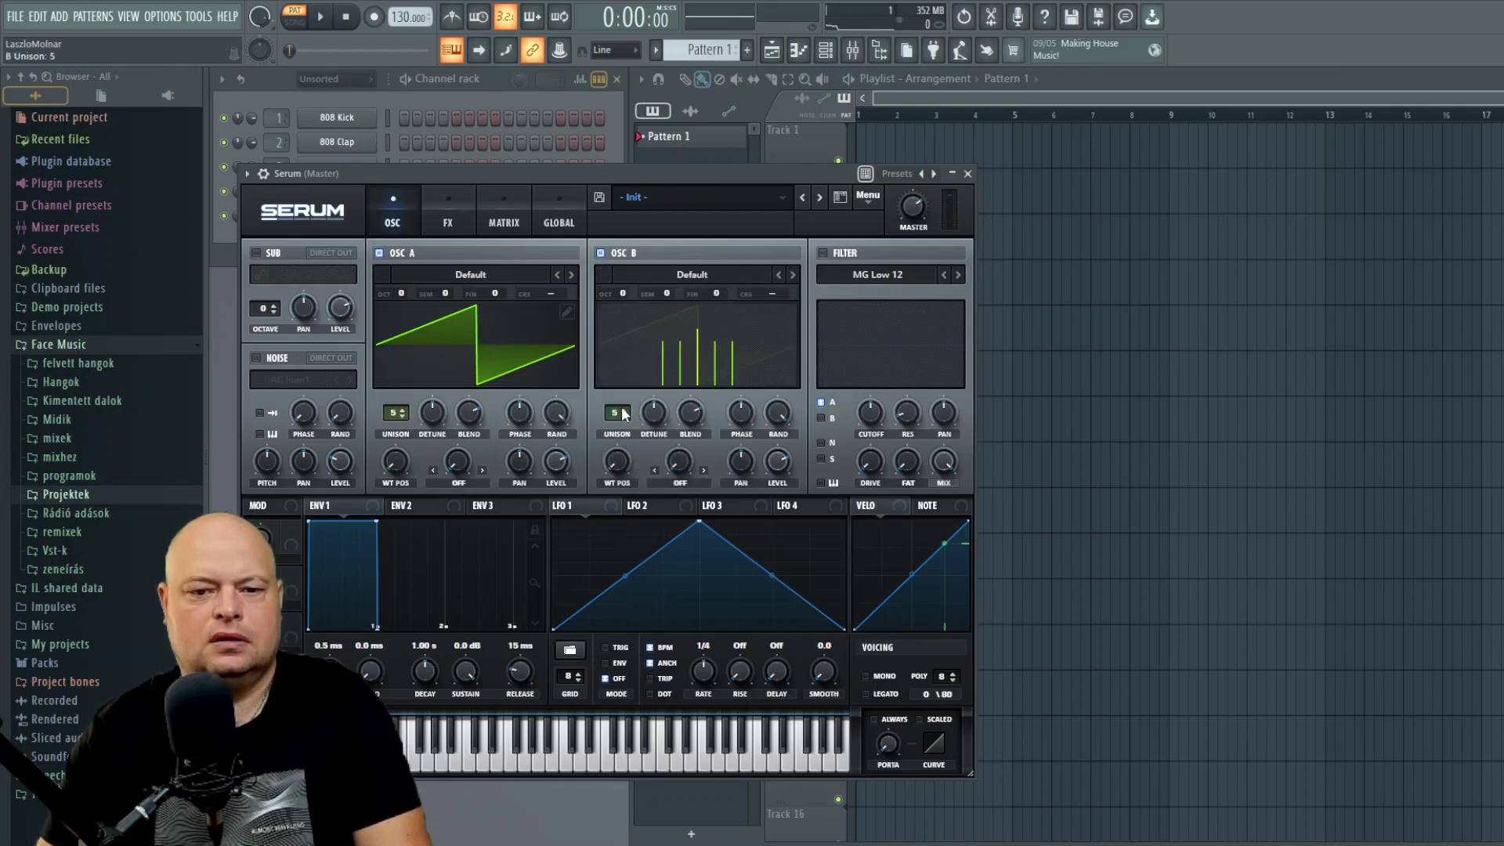
{"action": "scroll", "coordinate": [656, 413], "scroll_direction": "up", "scroll_amount": 2}
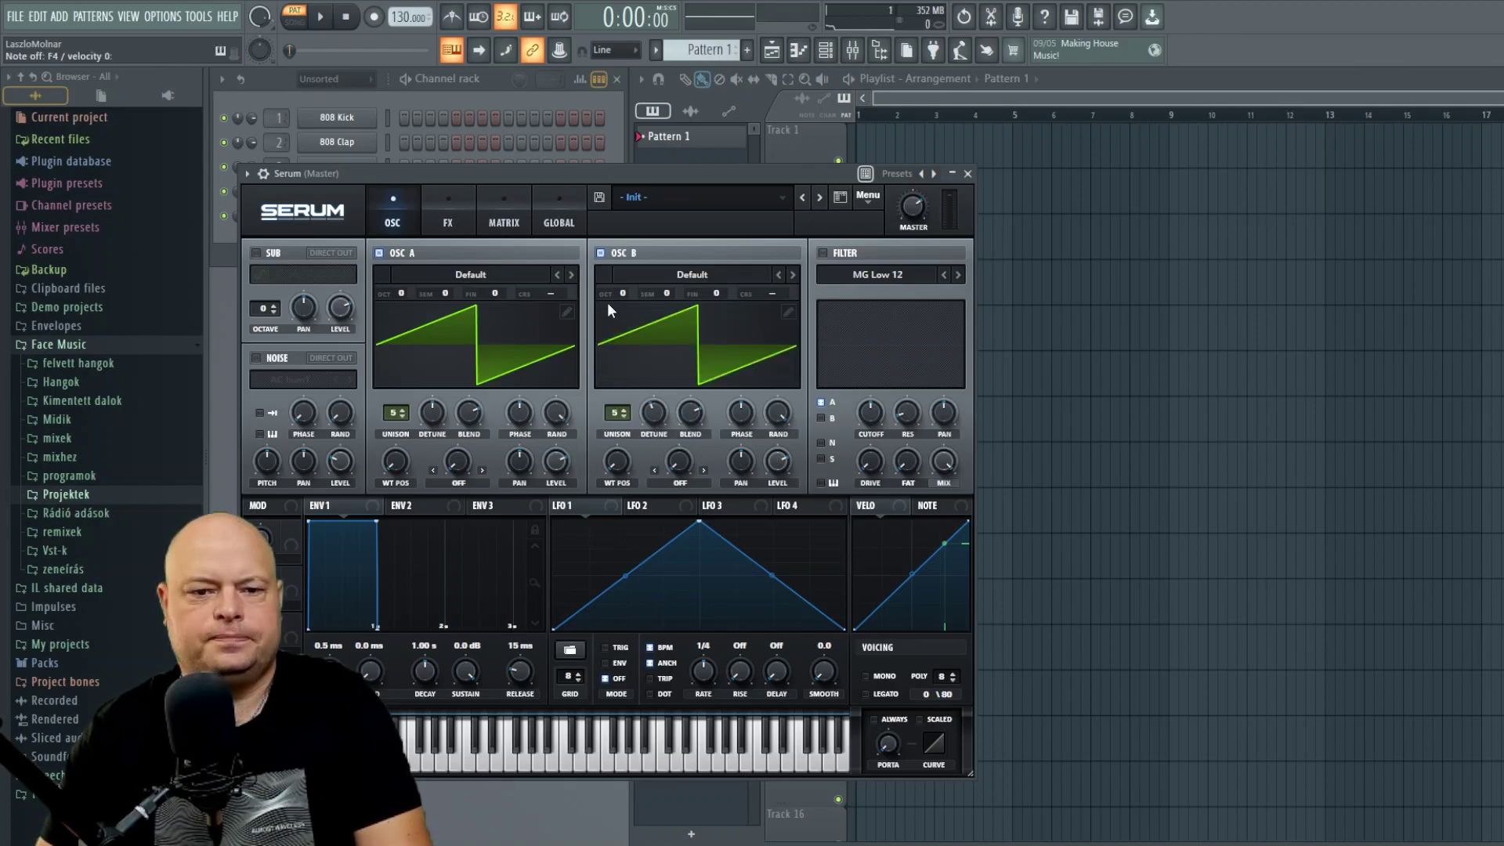
{"action": "mouse_move", "coordinate": [398, 301]}
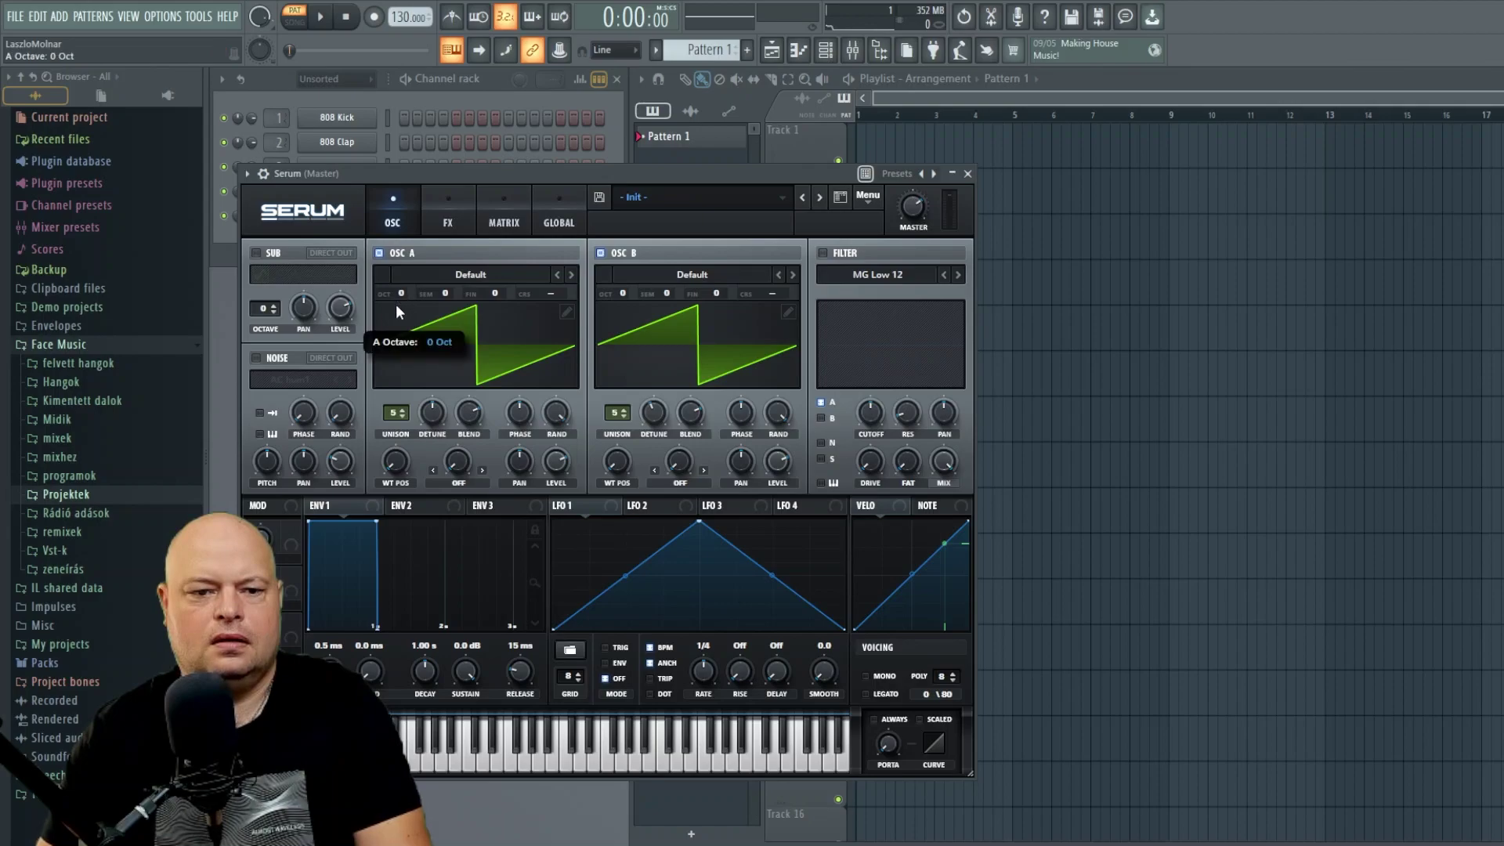
{"action": "scroll", "coordinate": [396, 304], "scroll_direction": "down", "scroll_amount": 1}
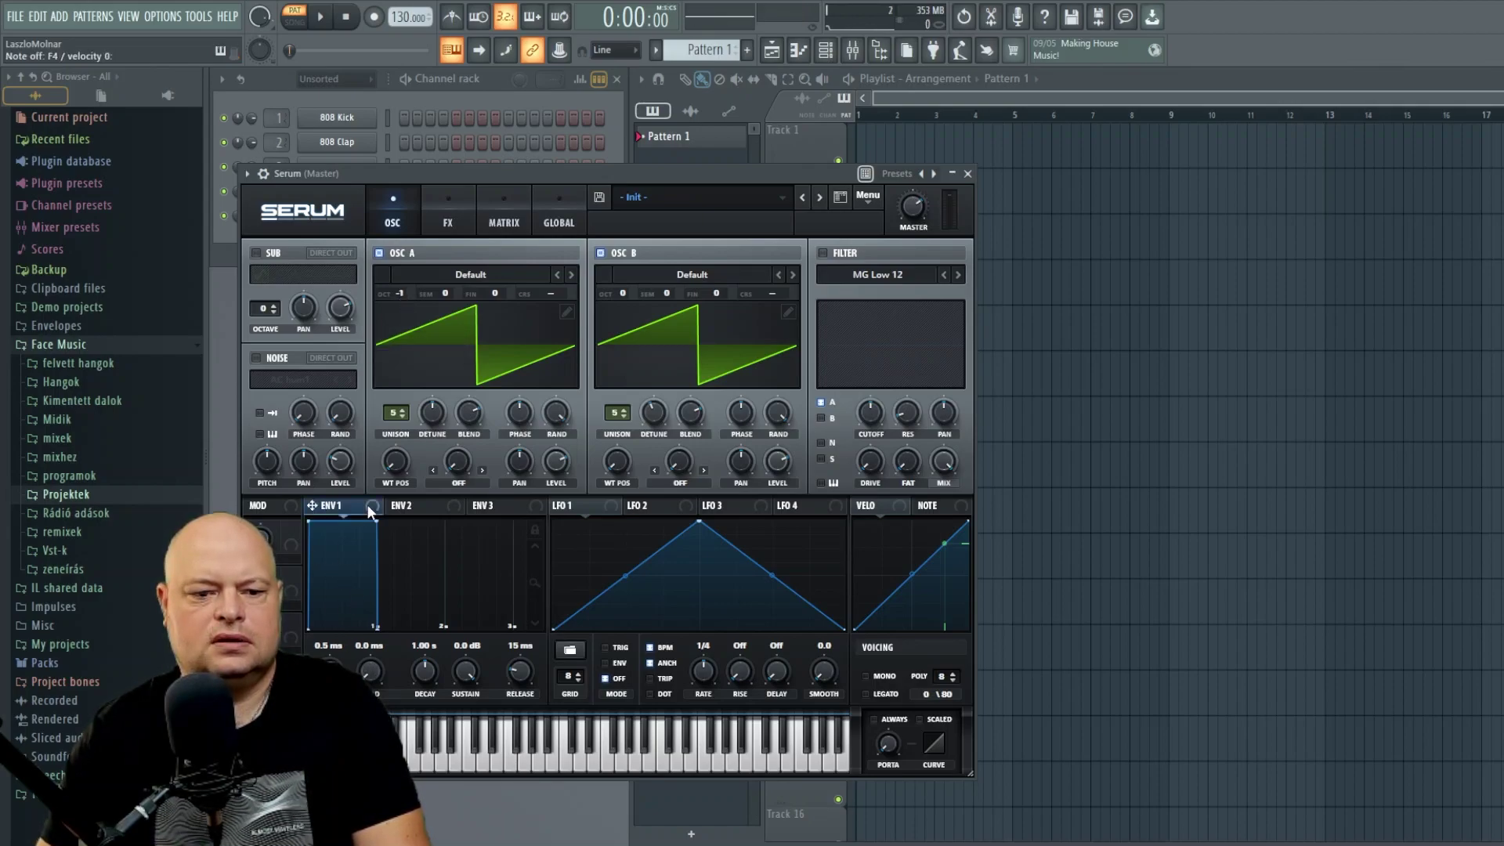
- Shape Envelope 1 with a 5.3 ms hold, 402 ms decay and -70.2 dB sustain
{"action": "scroll", "coordinate": [425, 674], "scroll_direction": "down", "scroll_amount": 3}
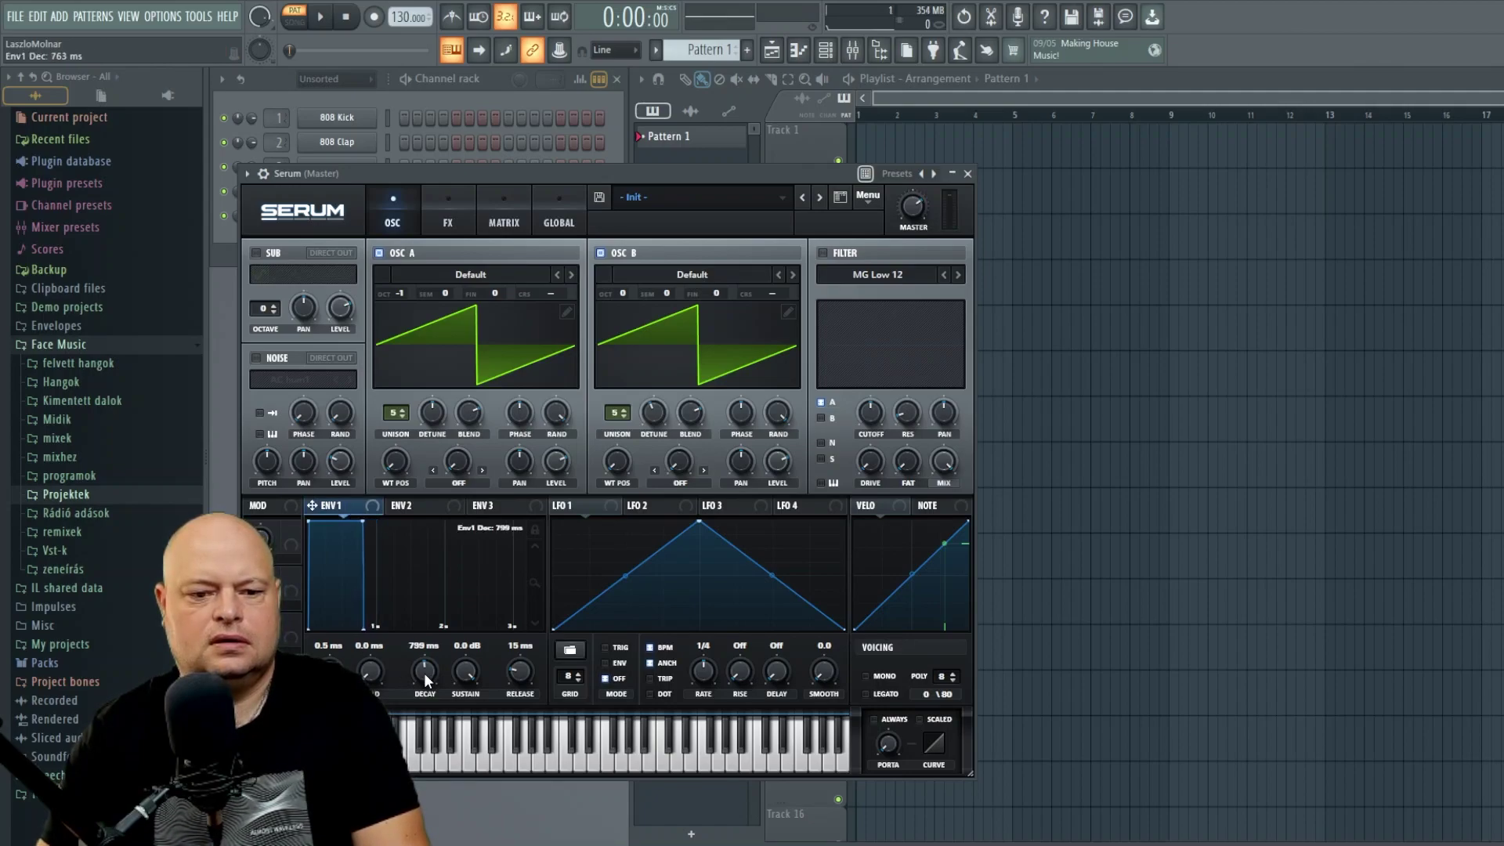
{"action": "scroll", "coordinate": [423, 675], "scroll_direction": "down", "scroll_amount": 6}
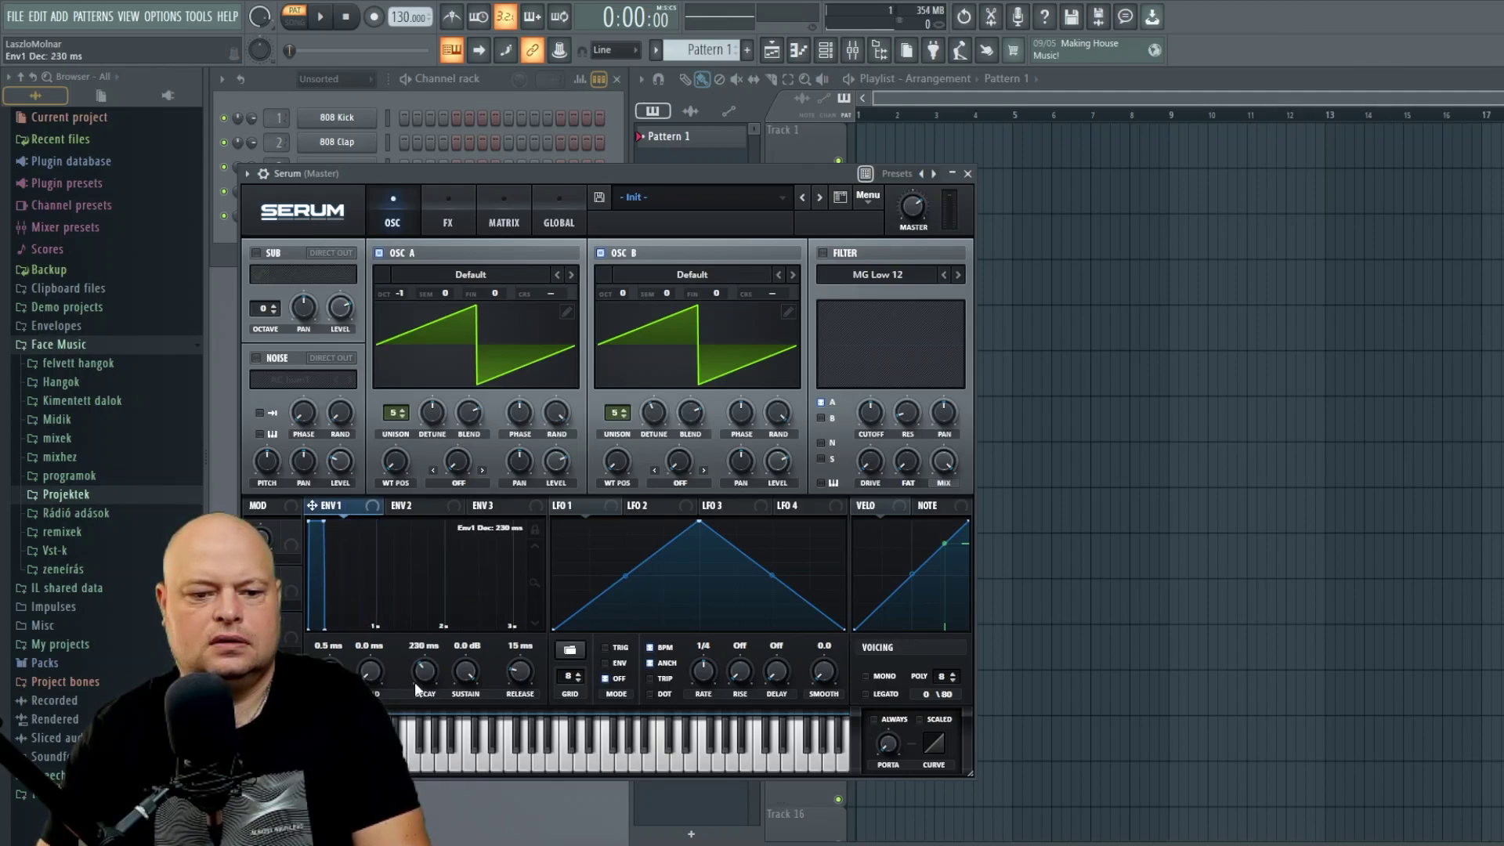
{"action": "scroll", "coordinate": [415, 681], "scroll_direction": "up", "scroll_amount": 1}
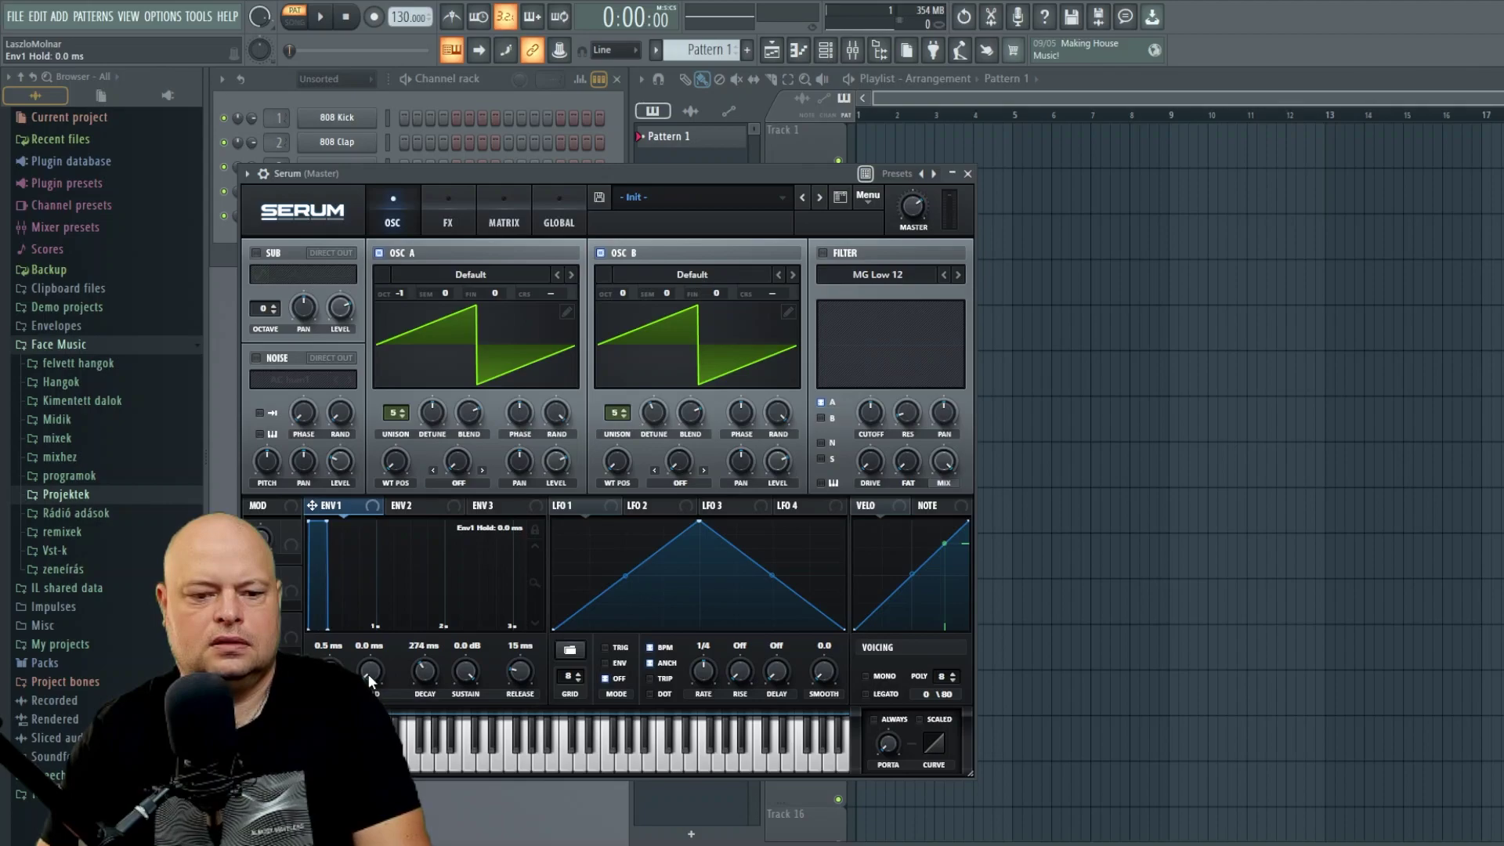
{"action": "scroll", "coordinate": [370, 671], "scroll_direction": "up", "scroll_amount": 1}
{"action": "left_click_drag", "start_coordinate": [459, 672], "coordinate": [473, 840]}
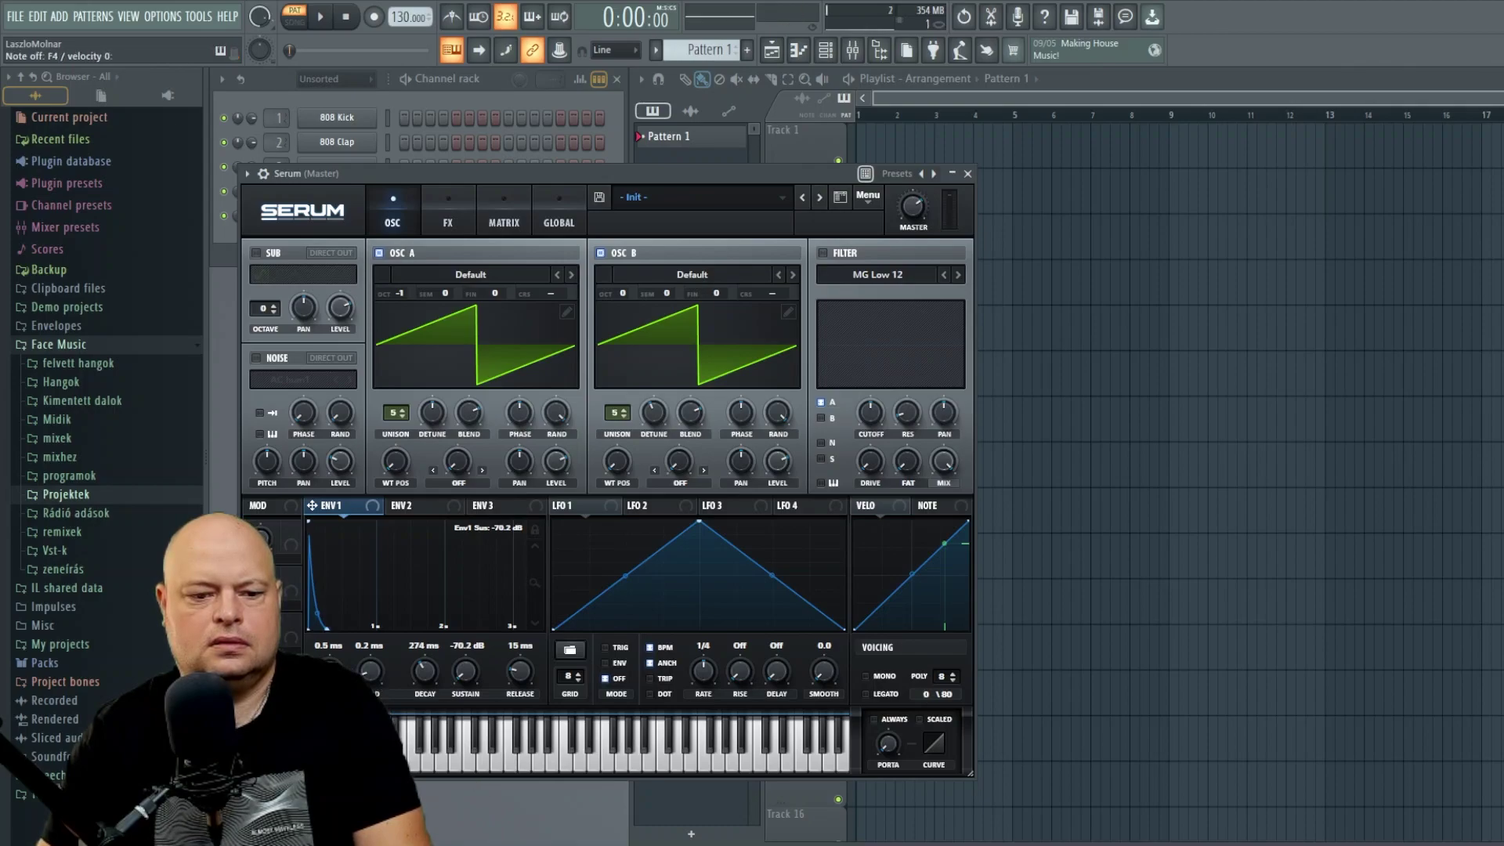
{"action": "left_click_drag", "start_coordinate": [370, 671], "coordinate": [426, 673]}
- Add an X-Shaper (Asym) distortion with a pre filter shifted to a 42% band-pass blend, and reduce its mix
{"action": "left_click", "coordinate": [441, 229]}
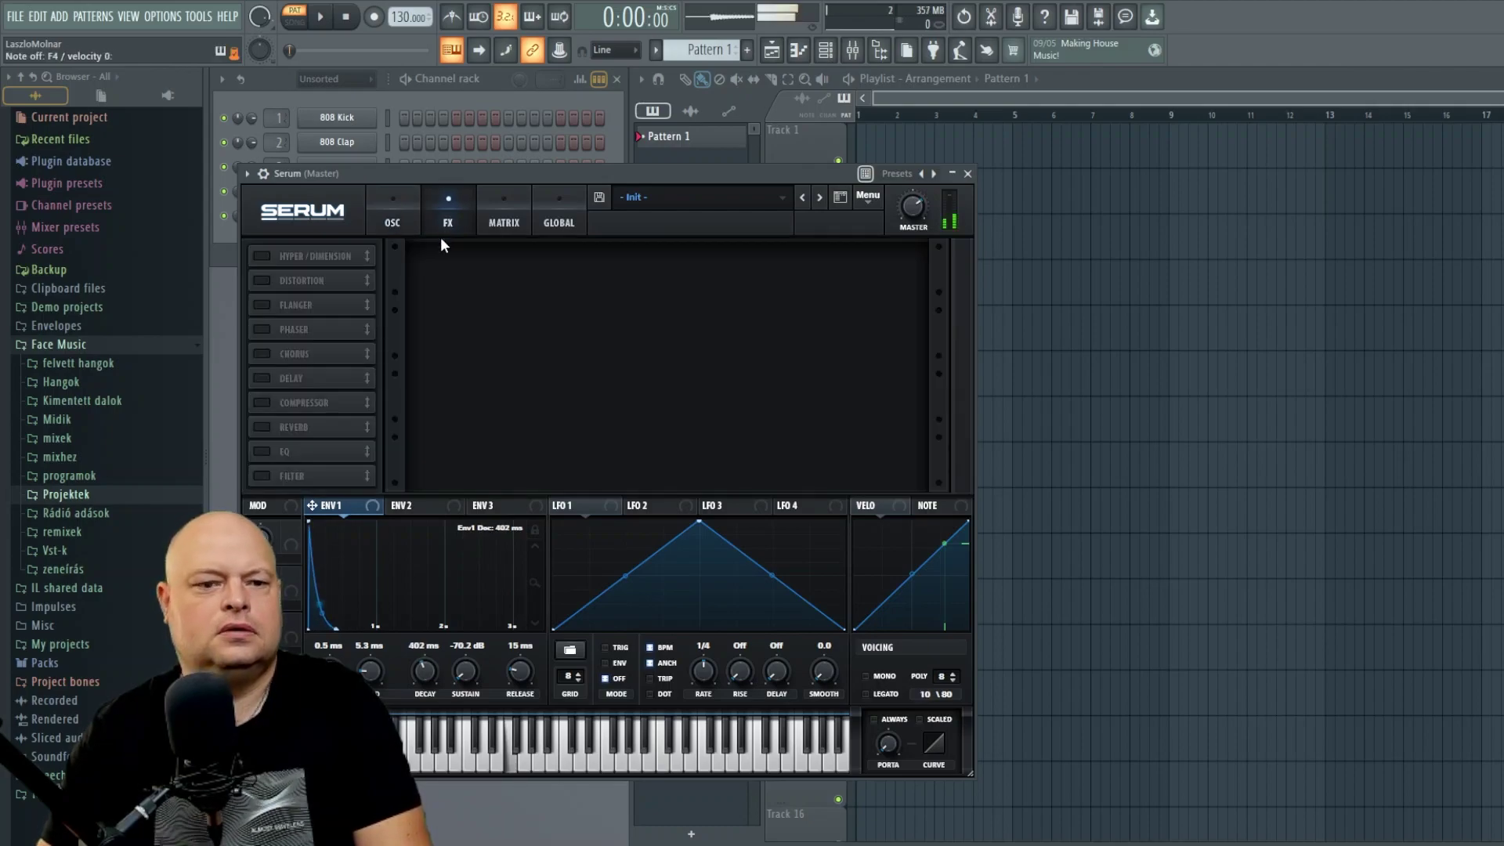
{"action": "left_click", "coordinate": [266, 282]}
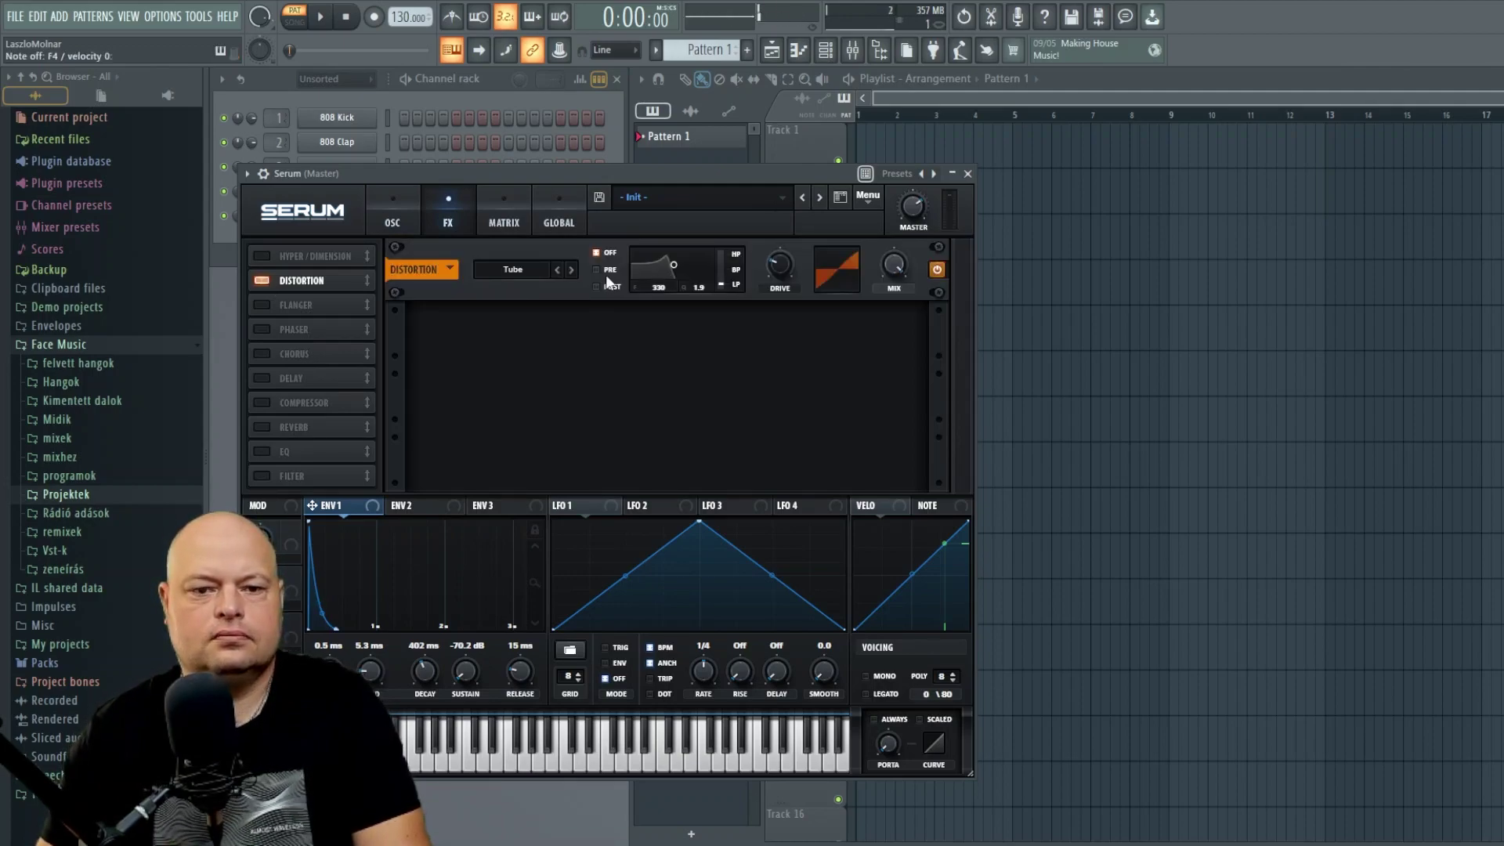
{"action": "left_click_drag", "start_coordinate": [722, 284], "coordinate": [721, 215]}
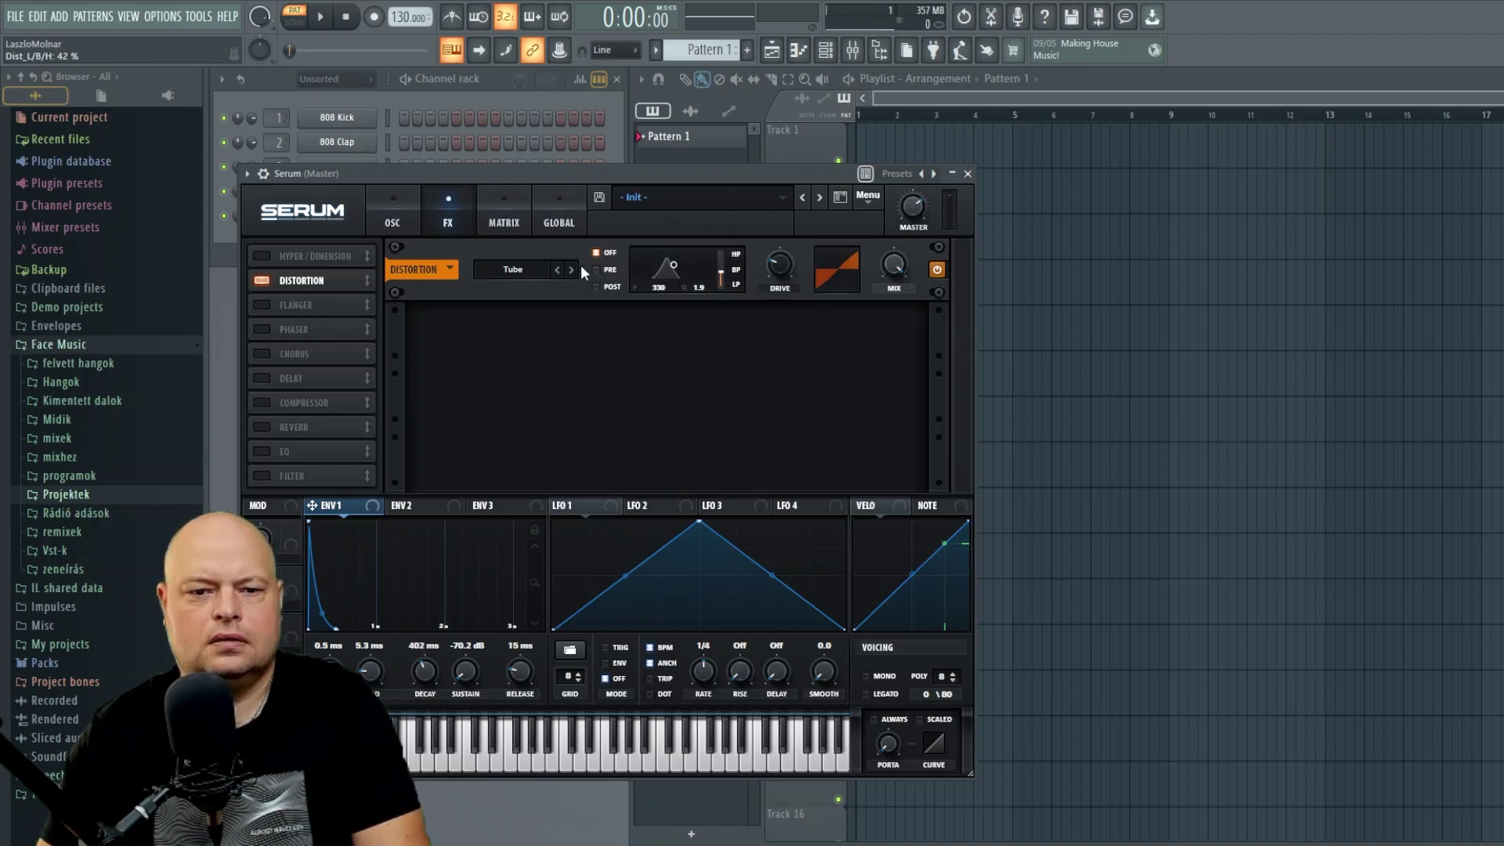
{"action": "left_click", "coordinate": [557, 269]}
{"action": "left_click", "coordinate": [557, 269]}
{"action": "left_click", "coordinate": [597, 269]}
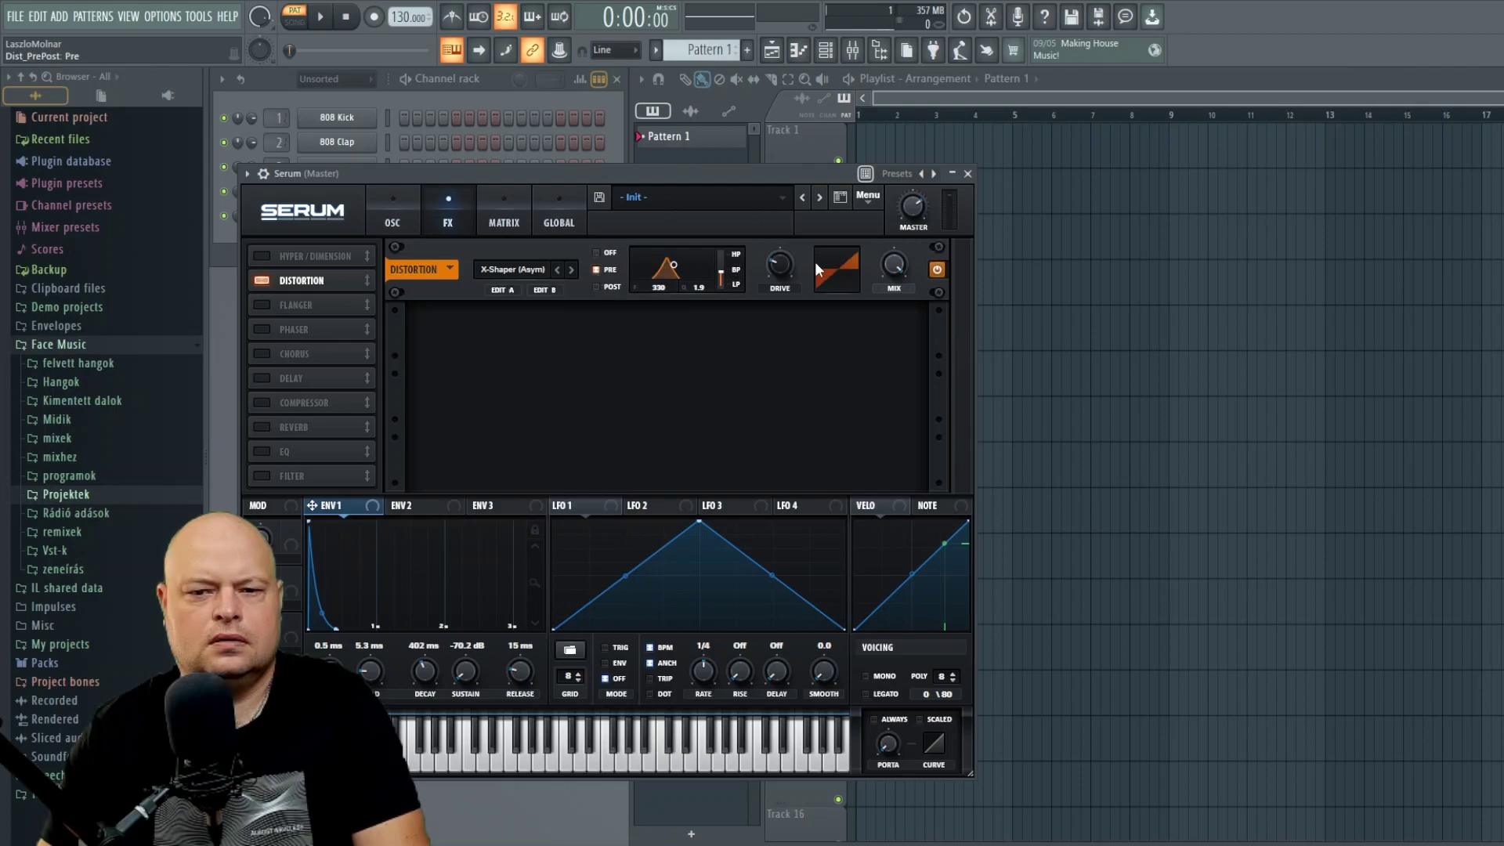
{"action": "left_click_drag", "start_coordinate": [894, 264], "coordinate": [885, 377]}
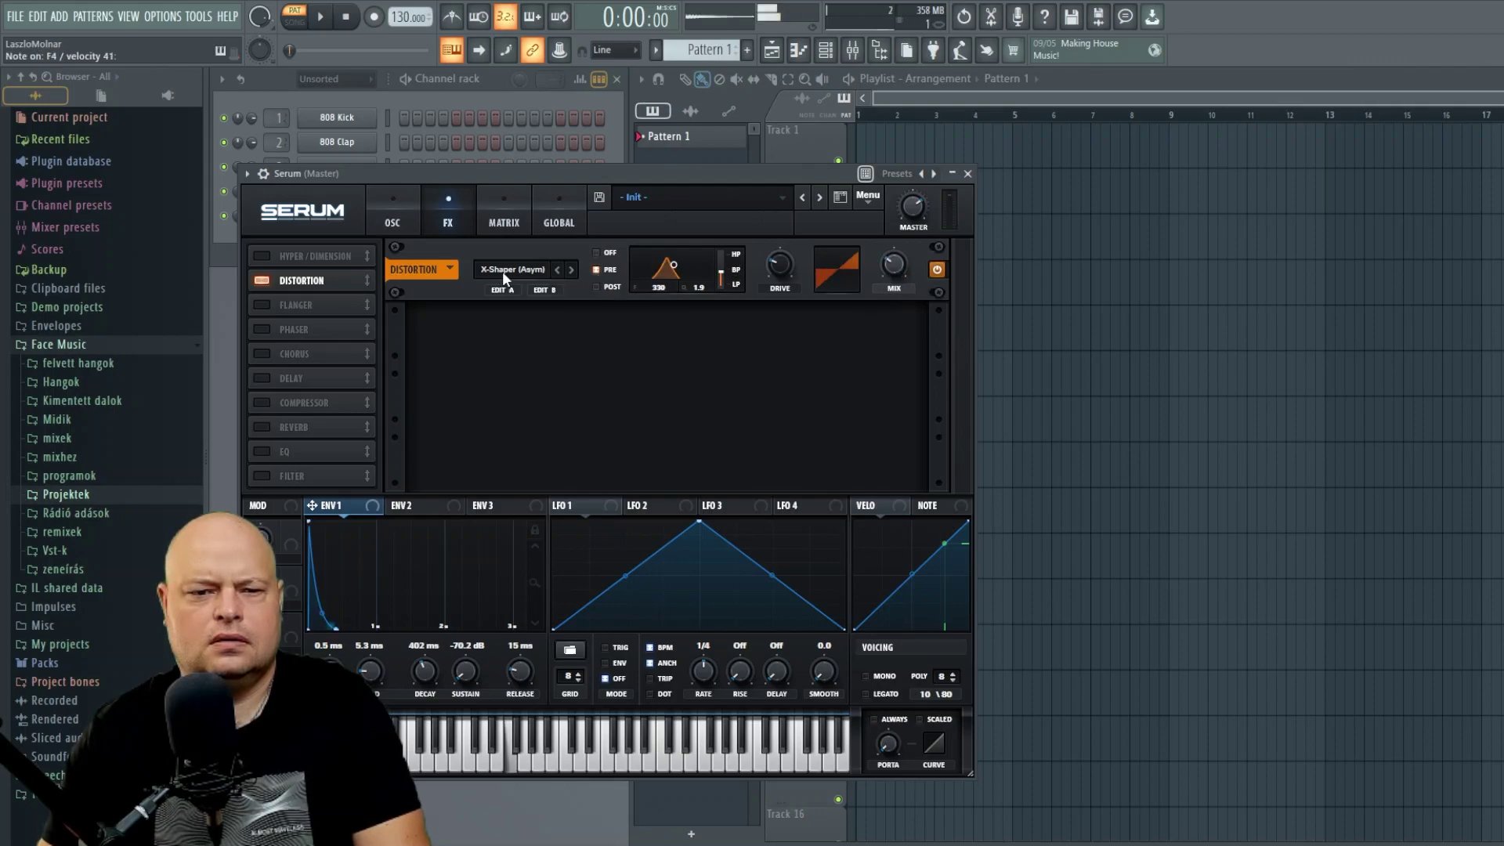
- Tune the distortion filter to about 305 Hz with bandwidth 2.3, and change the distortion type to Zero-Square
{"action": "left_click_drag", "start_coordinate": [675, 271], "coordinate": [672, 266]}
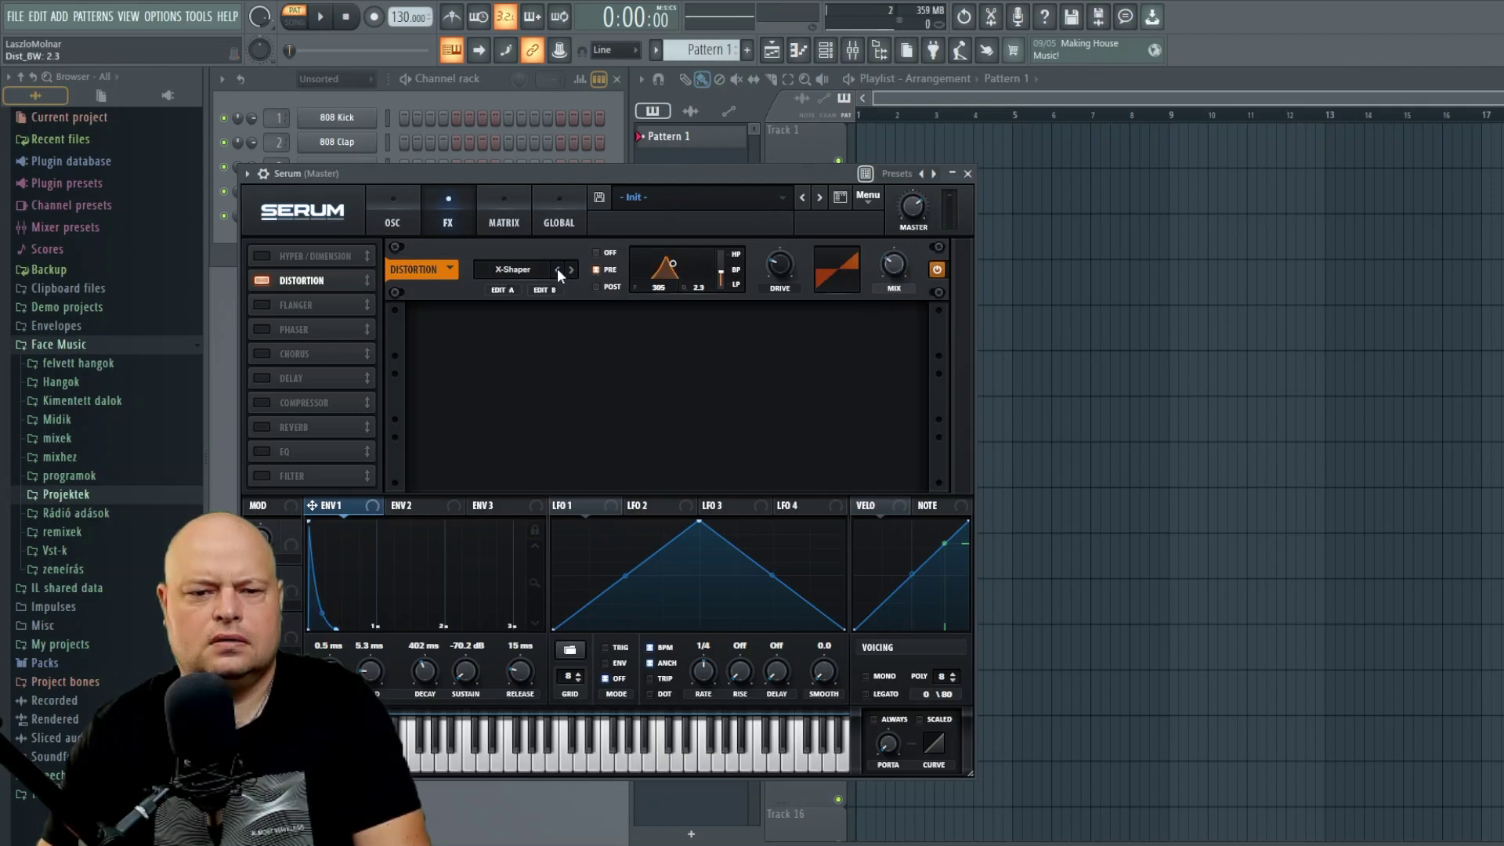
{"action": "left_click", "coordinate": [557, 268]}
{"action": "left_click", "coordinate": [557, 268]}
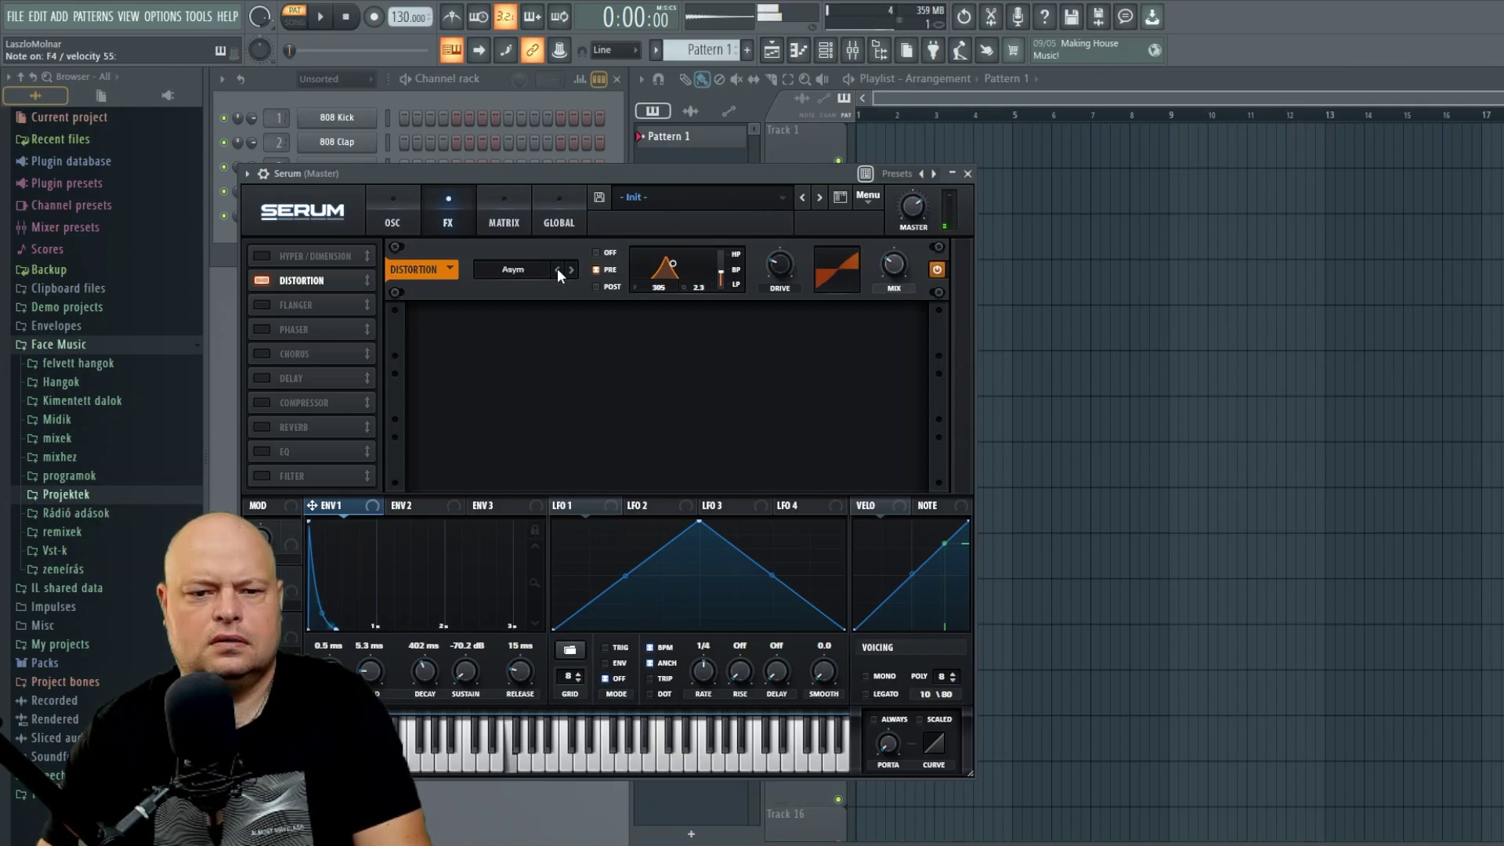
{"action": "left_click", "coordinate": [556, 268]}
{"action": "left_click", "coordinate": [557, 268]}
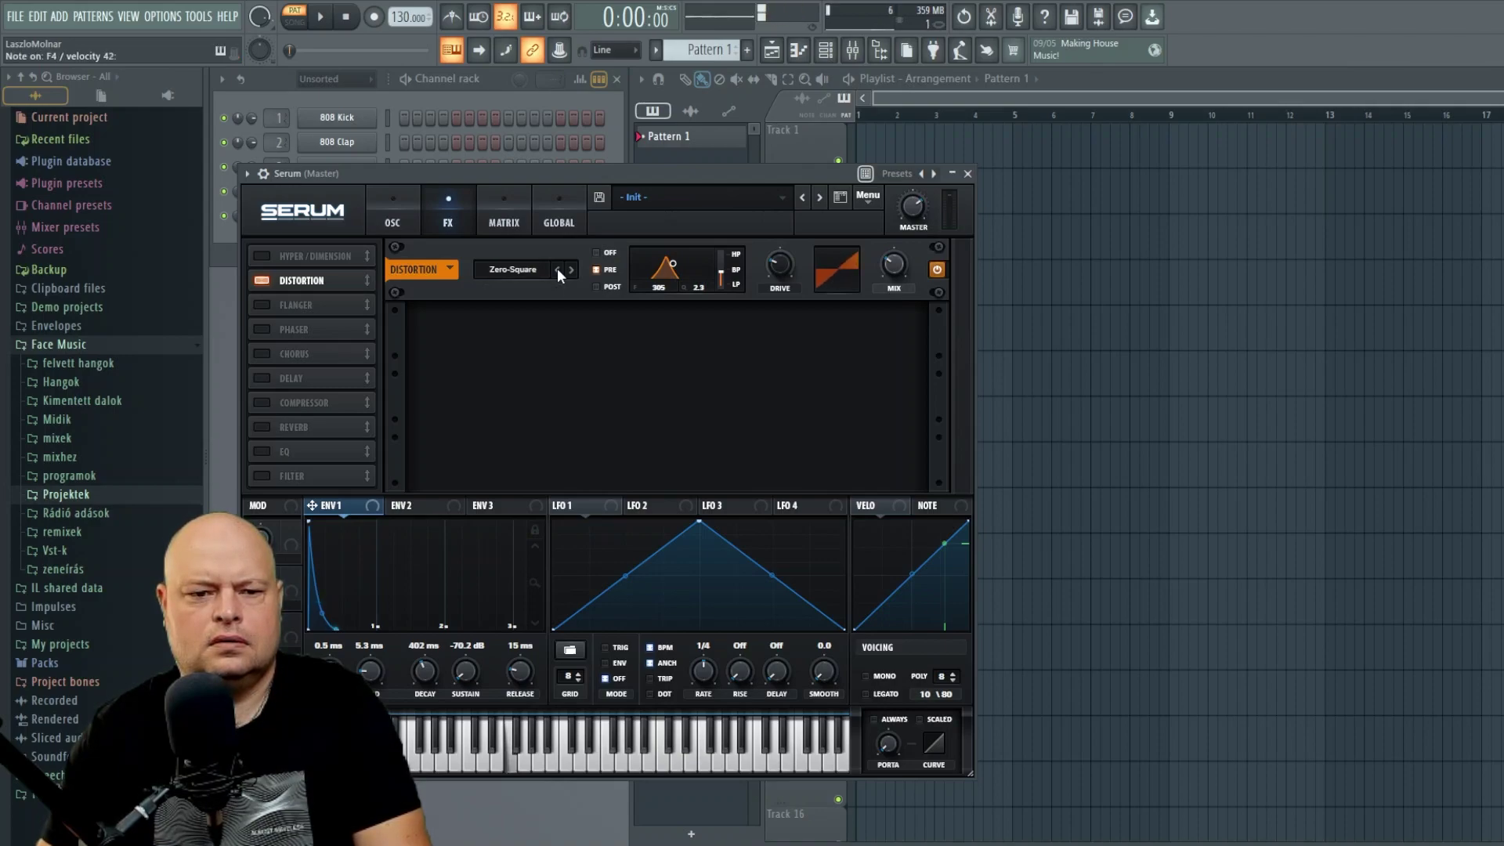
{"action": "mouse_move", "coordinate": [897, 263]}
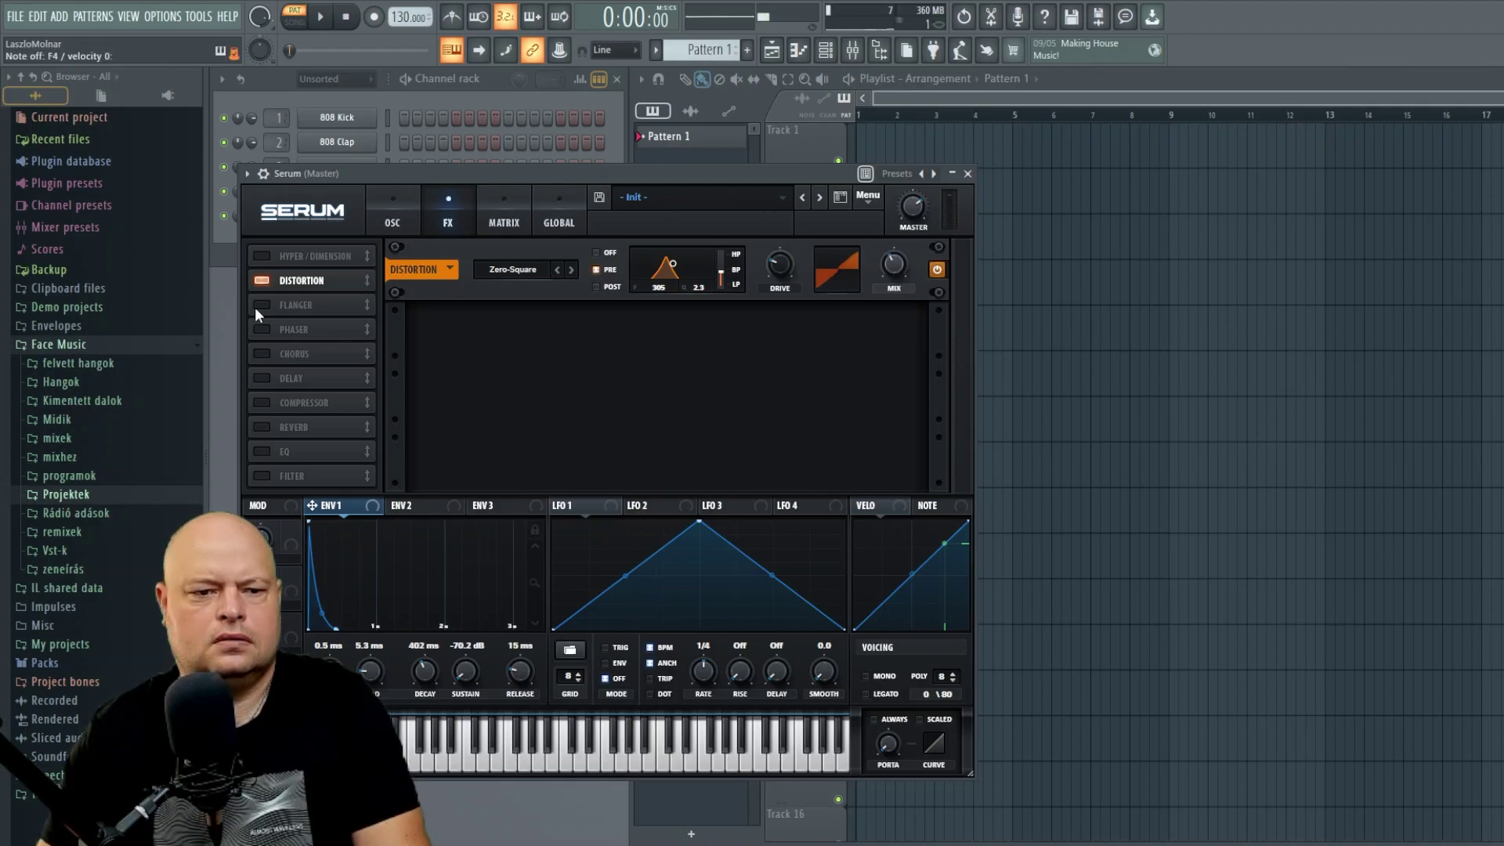
- Add delay and reverb effects to the patch after the distortion
{"action": "left_click", "coordinate": [261, 378]}
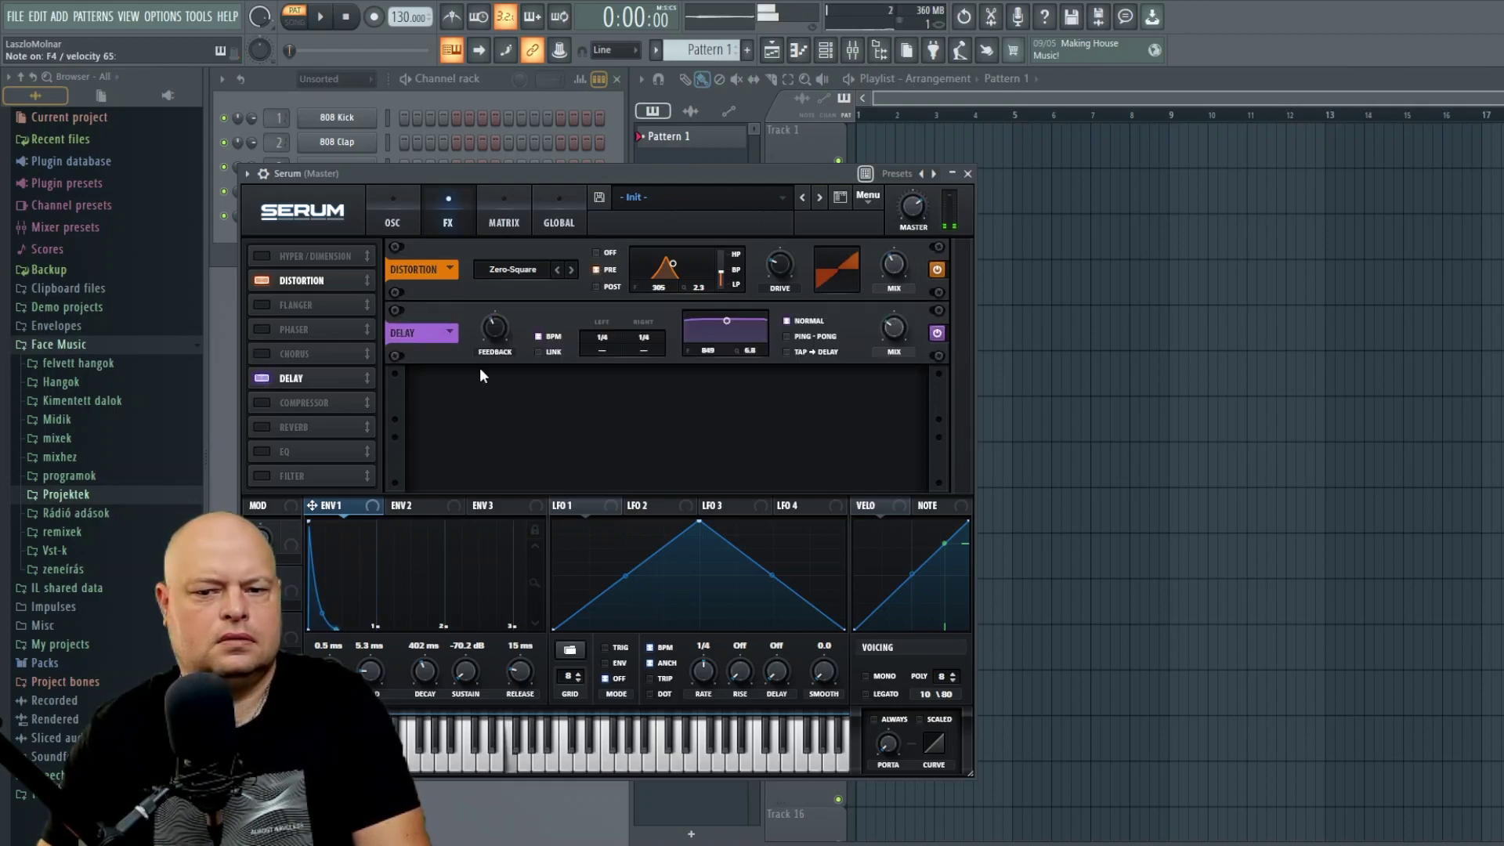
{"action": "left_click", "coordinate": [261, 427]}
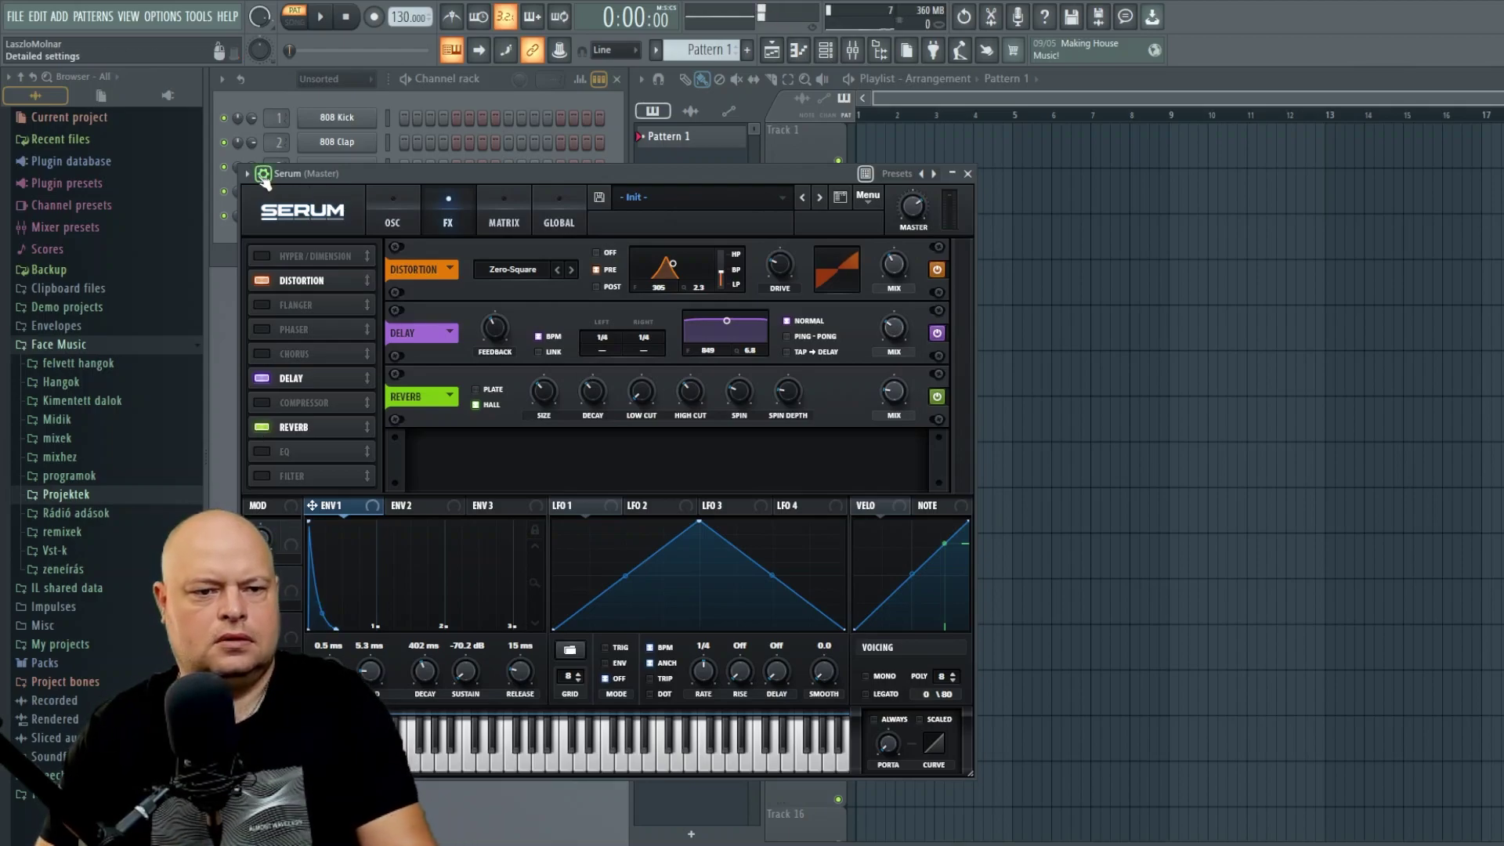
{"action": "left_click", "coordinate": [404, 196]}
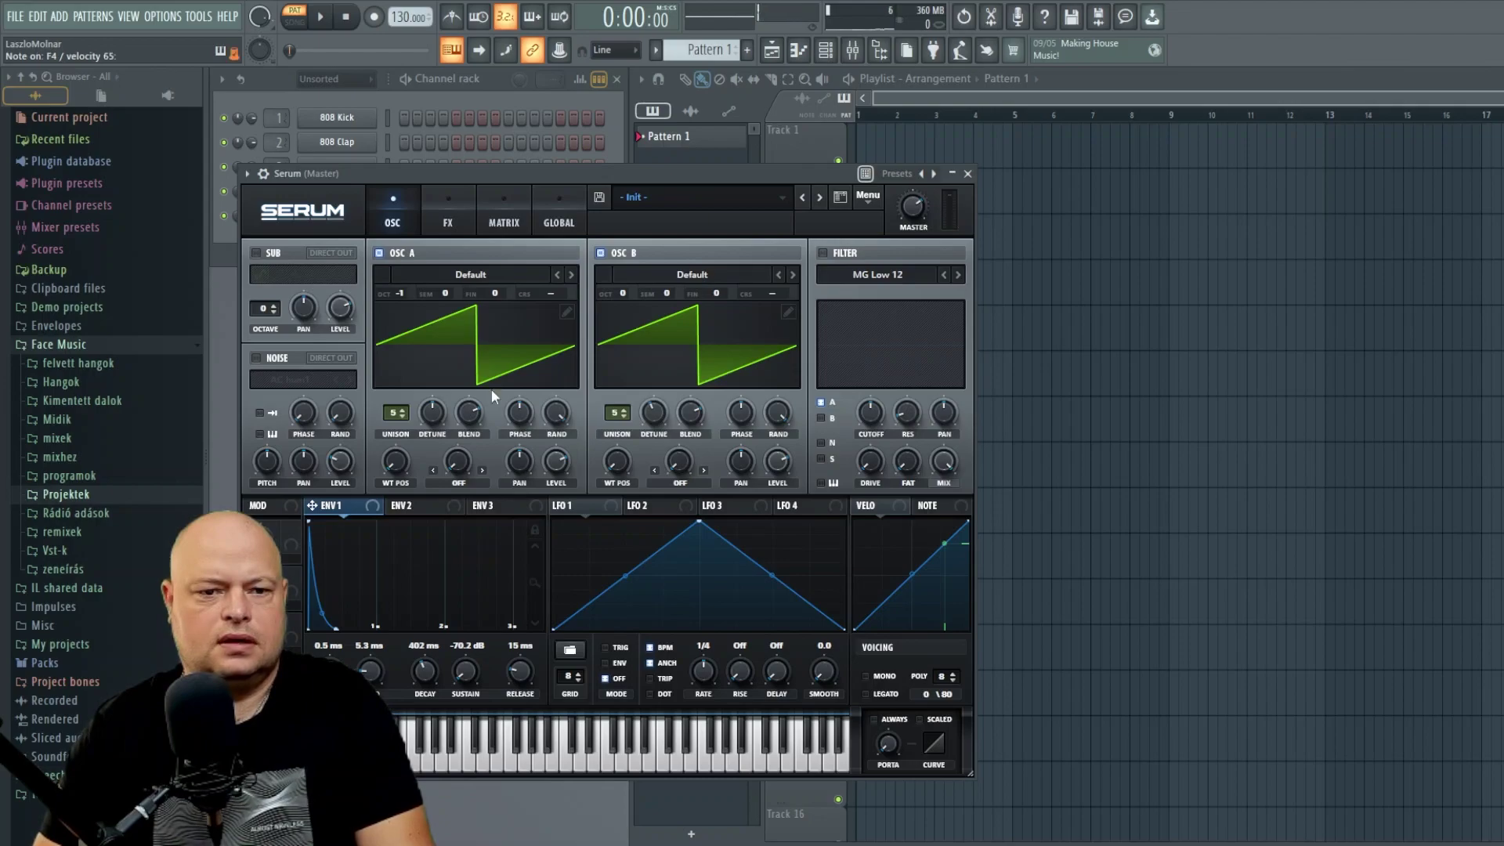
{"action": "left_click", "coordinate": [449, 222]}
{"action": "mouse_move", "coordinate": [898, 386]}
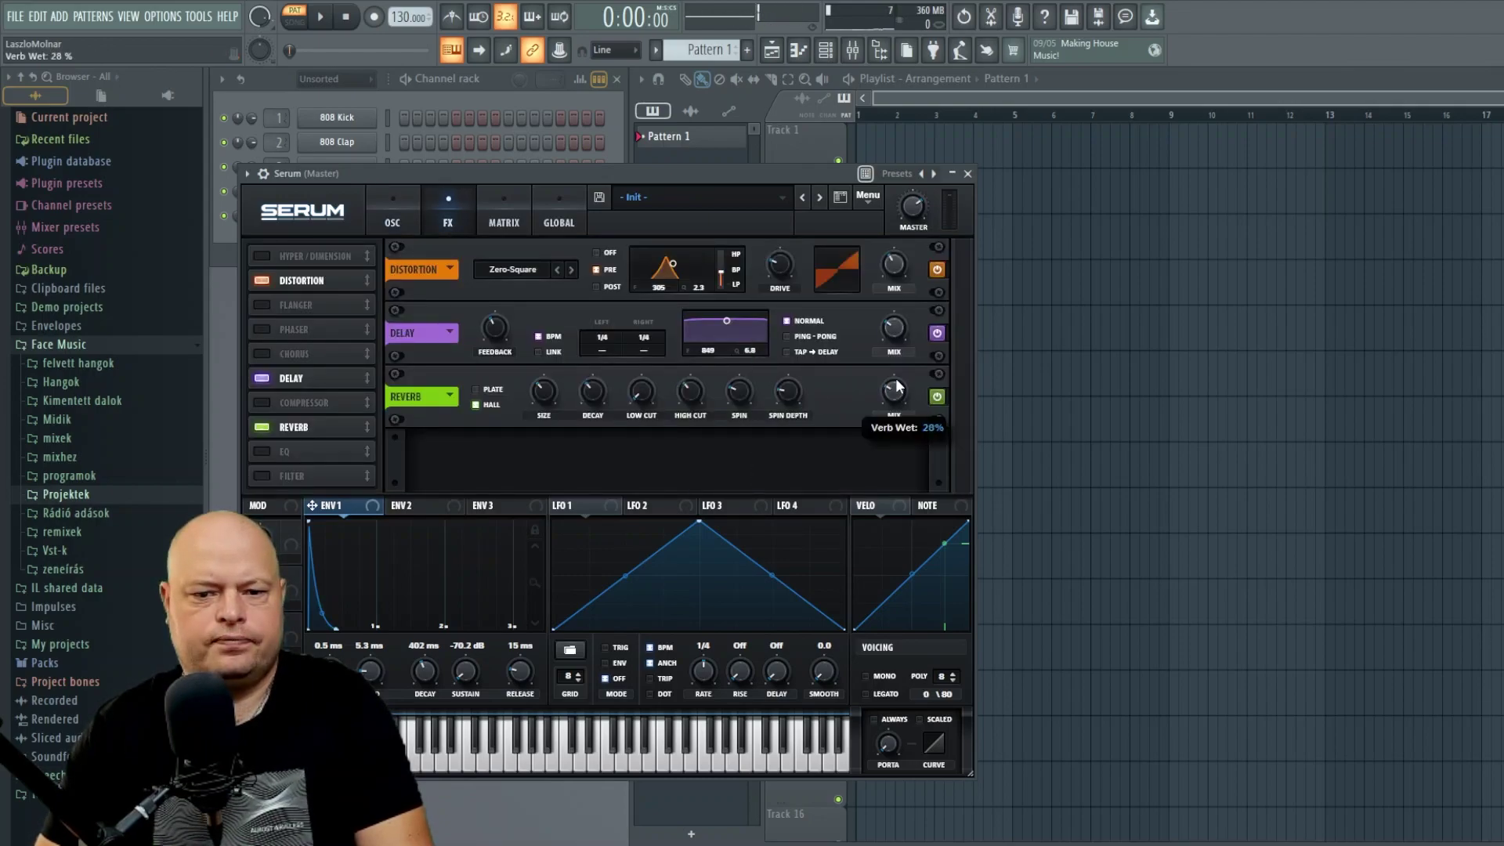
{"action": "mouse_move", "coordinate": [546, 388]}
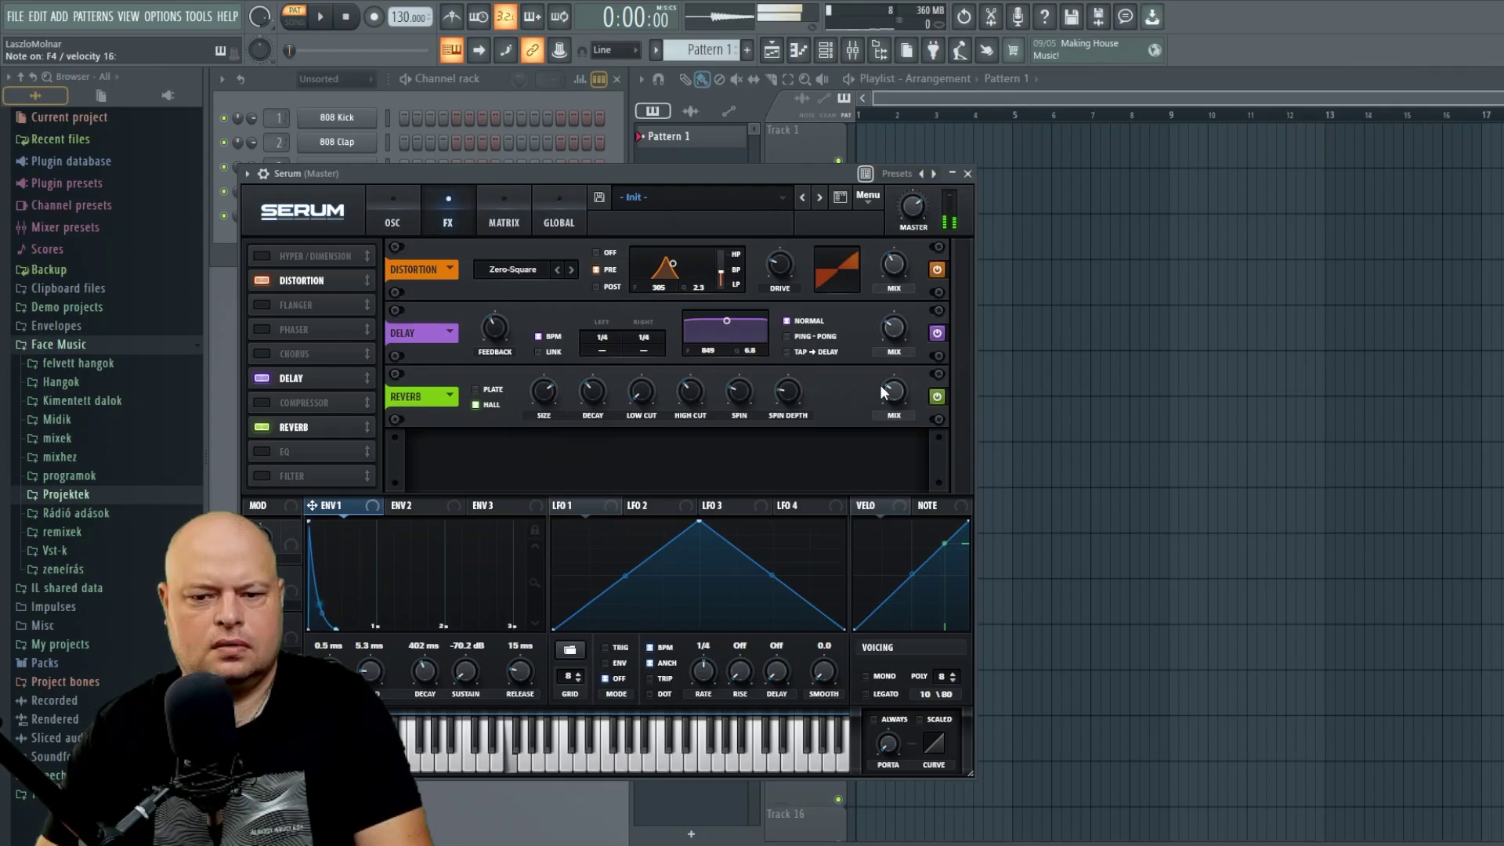
- Enable an MG Low 18 filter on both oscillators, with Envelope 1 modulating its lowered cutoff
{"action": "left_click", "coordinate": [379, 212]}
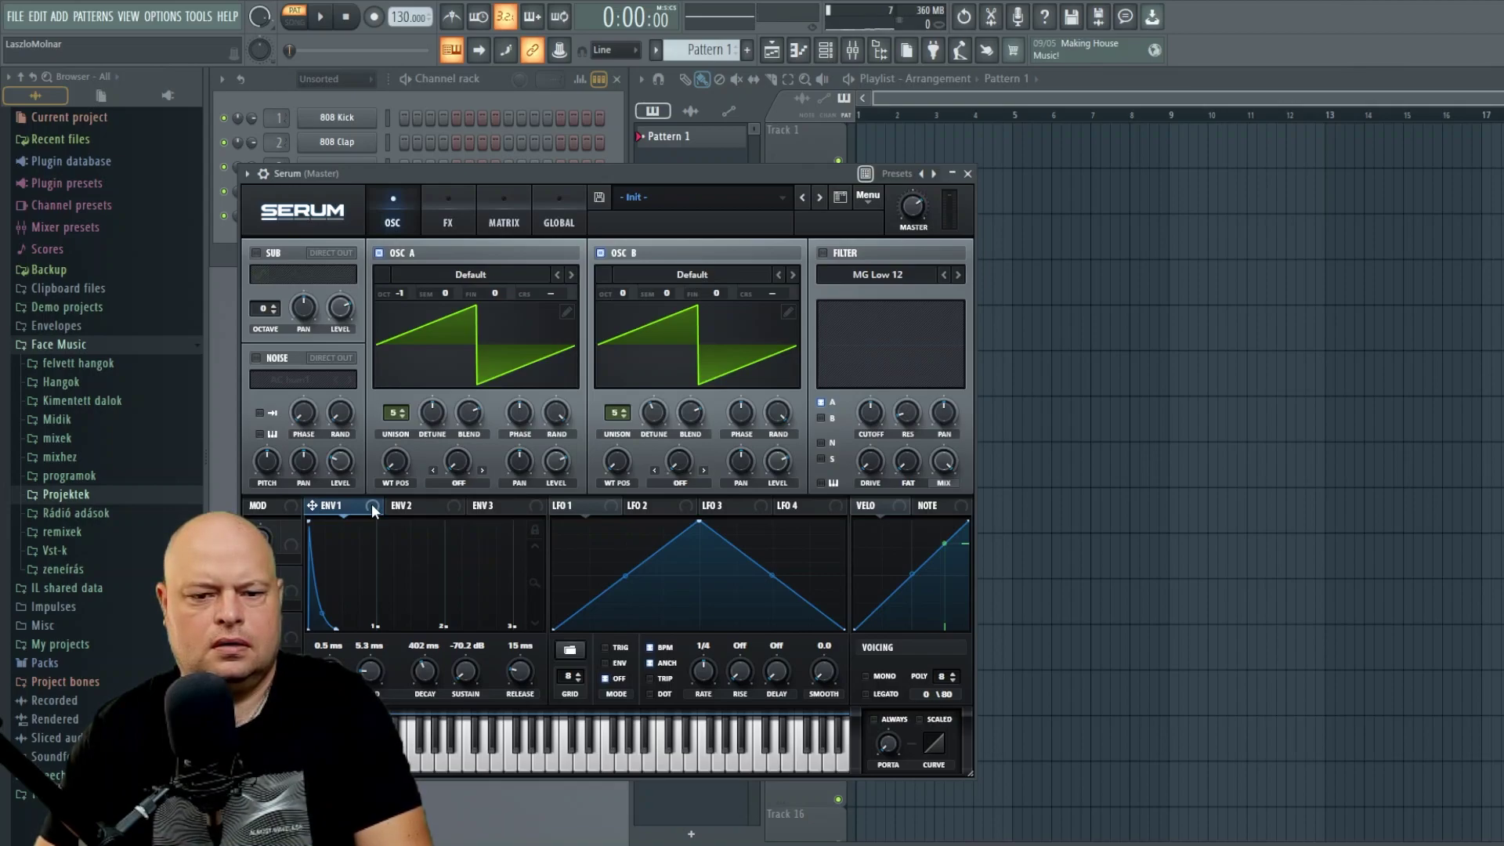
{"action": "left_click", "coordinate": [823, 253]}
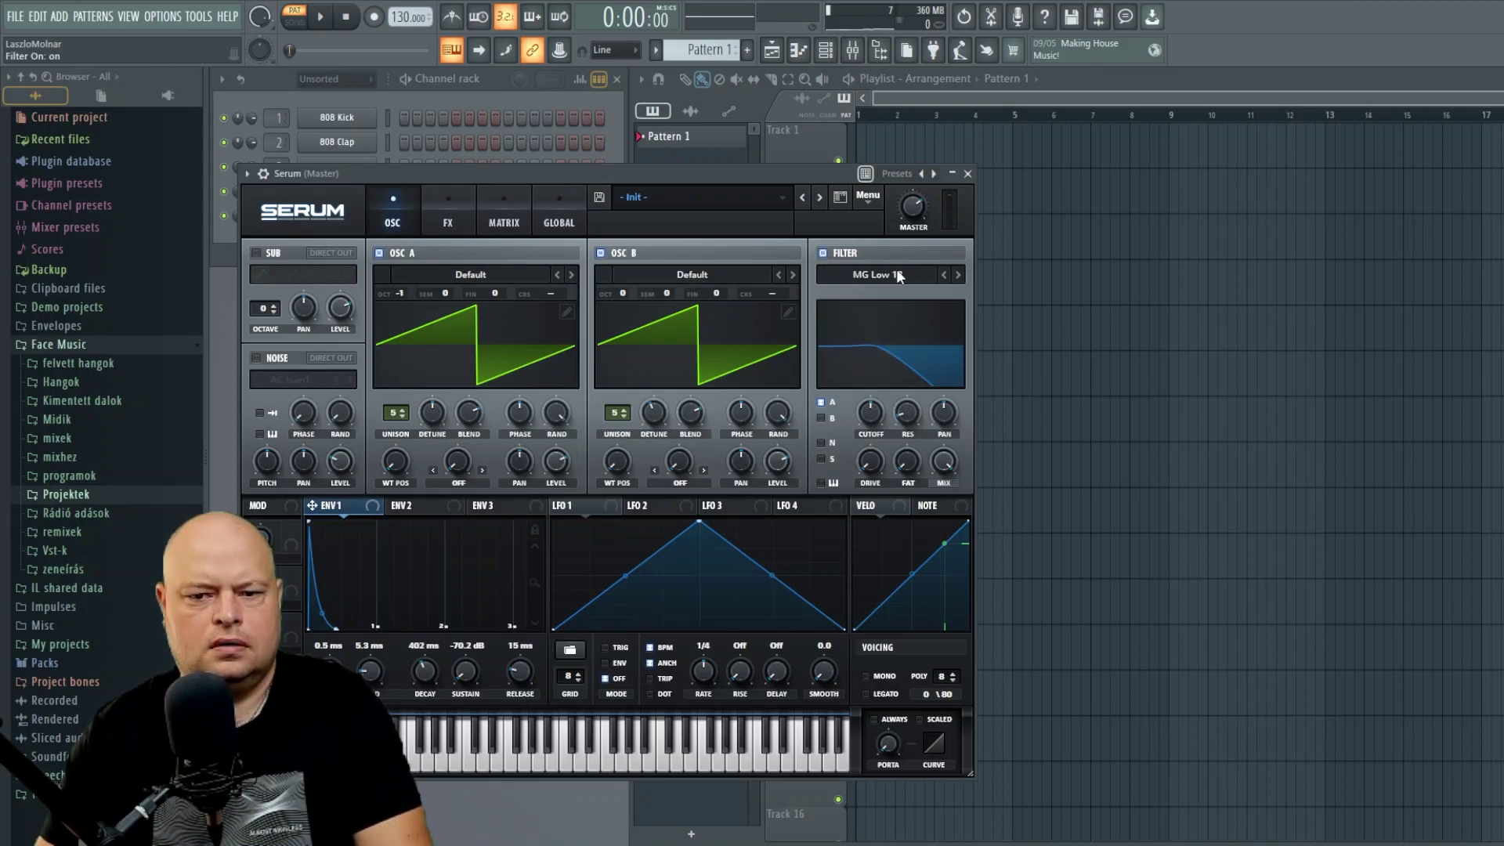
{"action": "left_click", "coordinate": [956, 275]}
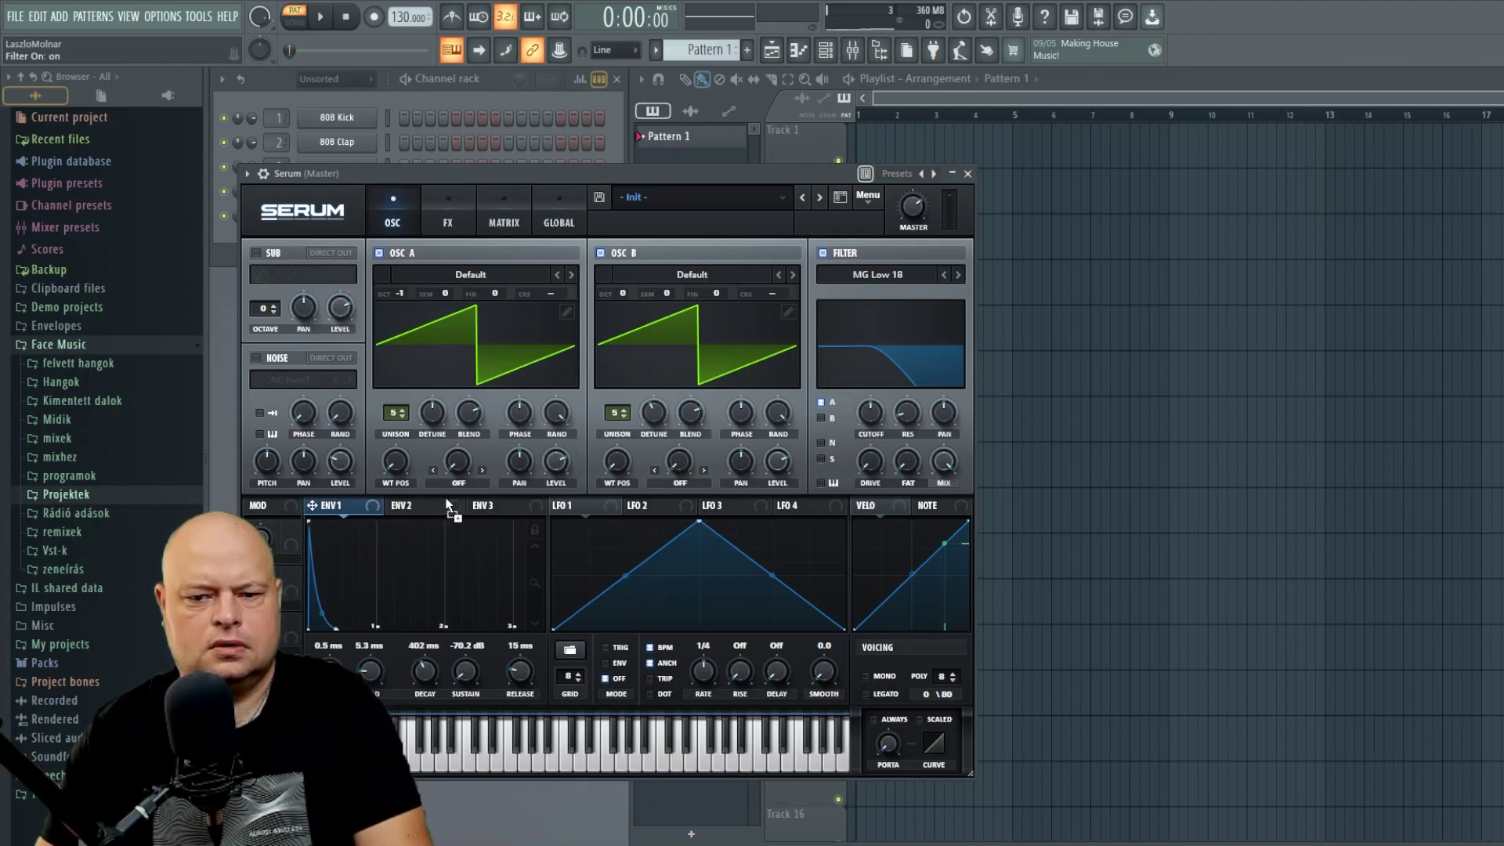
{"action": "mouse_move", "coordinate": [879, 415]}
{"action": "left_mouse_down"}
{"action": "mouse_move", "coordinate": [856, 415]}
{"action": "mouse_move", "coordinate": [857, 450]}
{"action": "mouse_move", "coordinate": [857, 398]}
{"action": "left_mouse_up"}
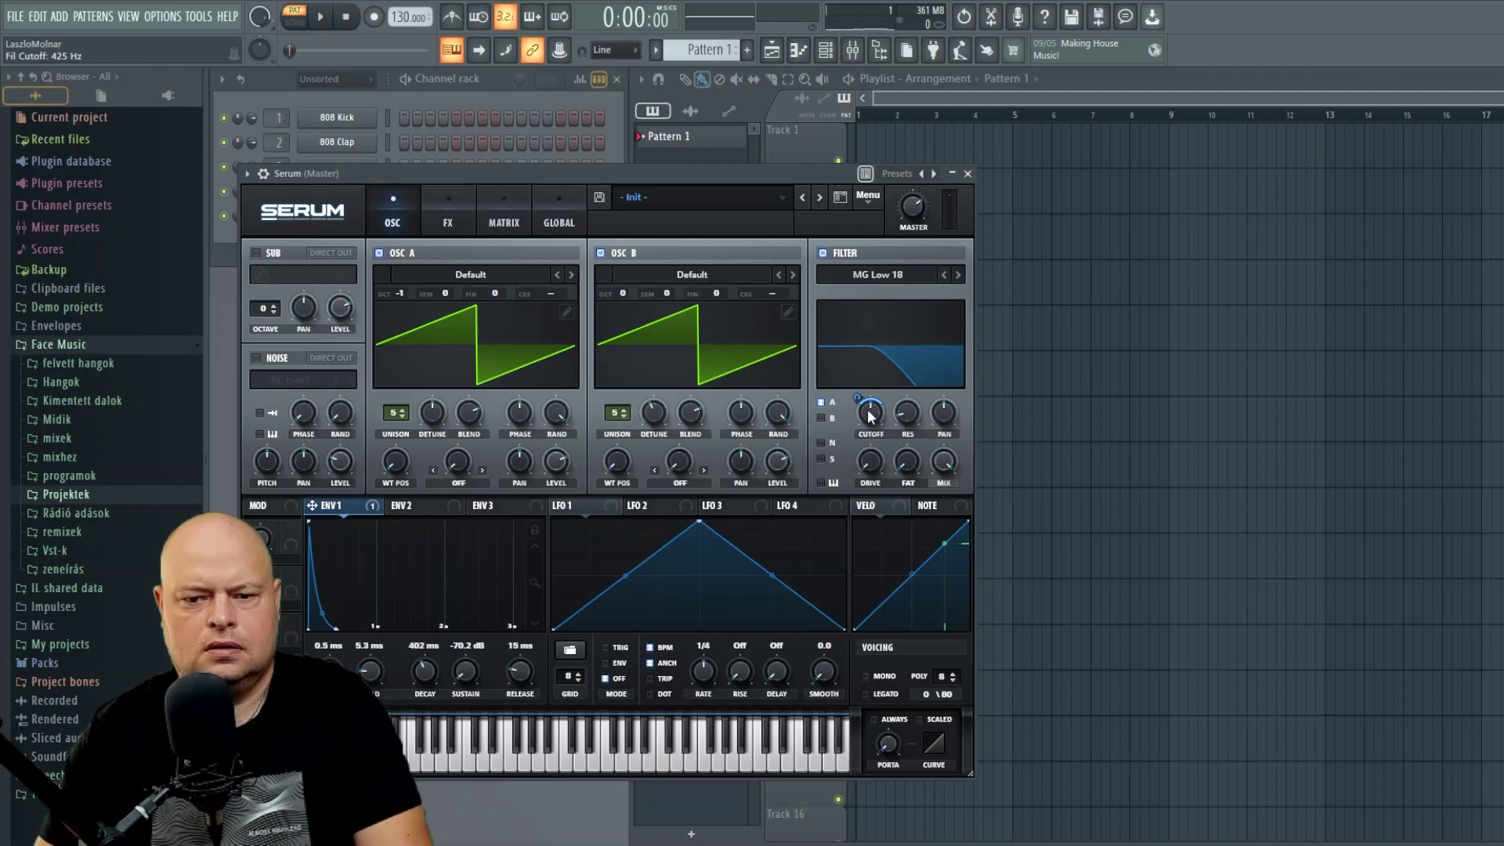
{"action": "left_click", "coordinate": [821, 419]}
{"action": "mouse_move", "coordinate": [866, 416]}
{"action": "left_mouse_down"}
{"action": "mouse_move", "coordinate": [866, 431]}
{"action": "mouse_move", "coordinate": [875, 405]}
{"action": "mouse_move", "coordinate": [868, 434]}
{"action": "left_mouse_up"}
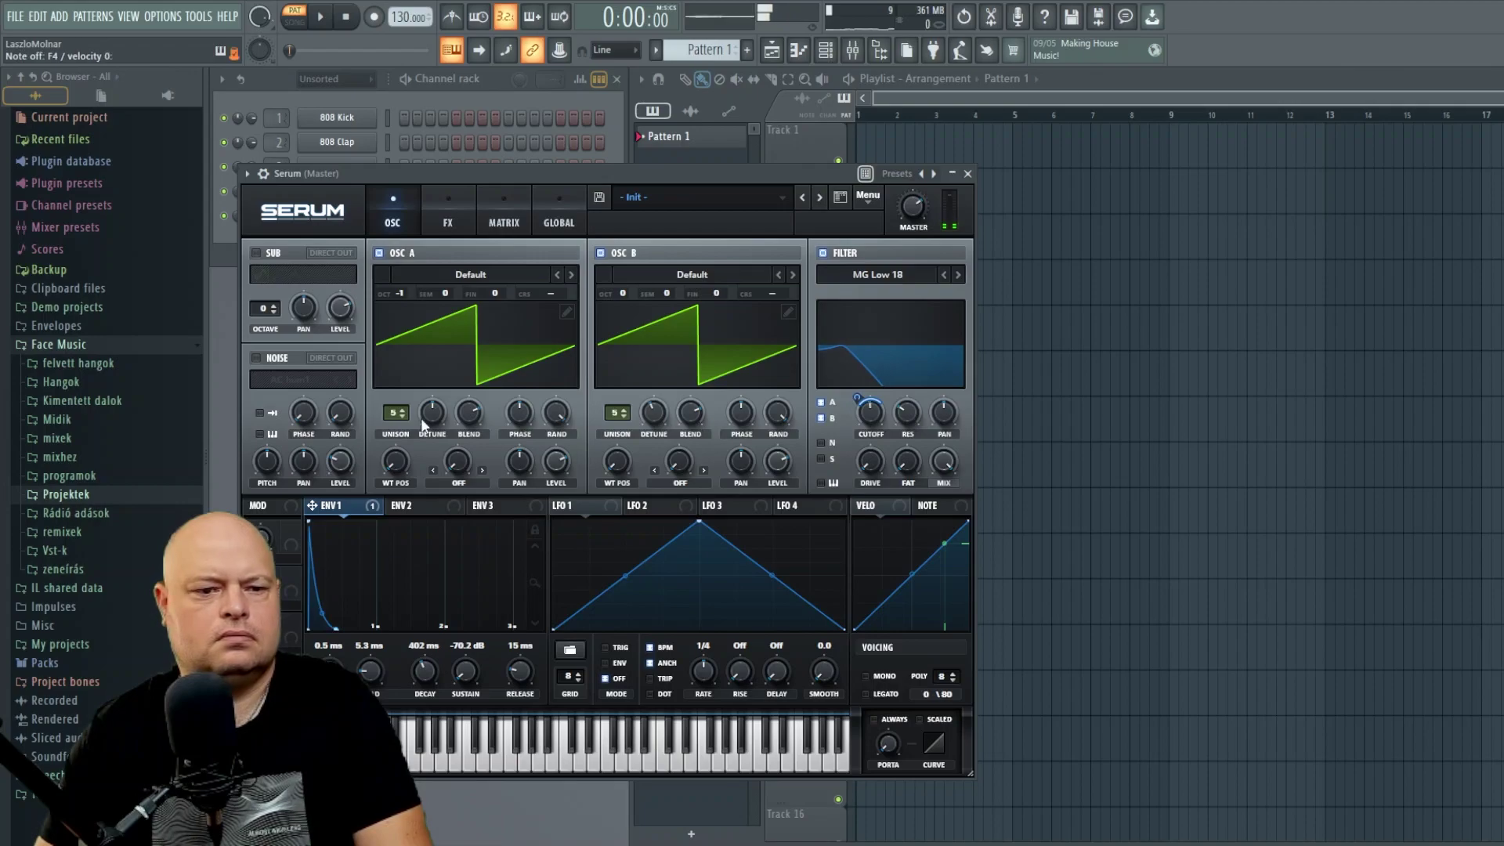
- Enable the noise oscillator and load the BrightWhite noise from the Analog category
{"action": "left_click", "coordinate": [255, 359]}
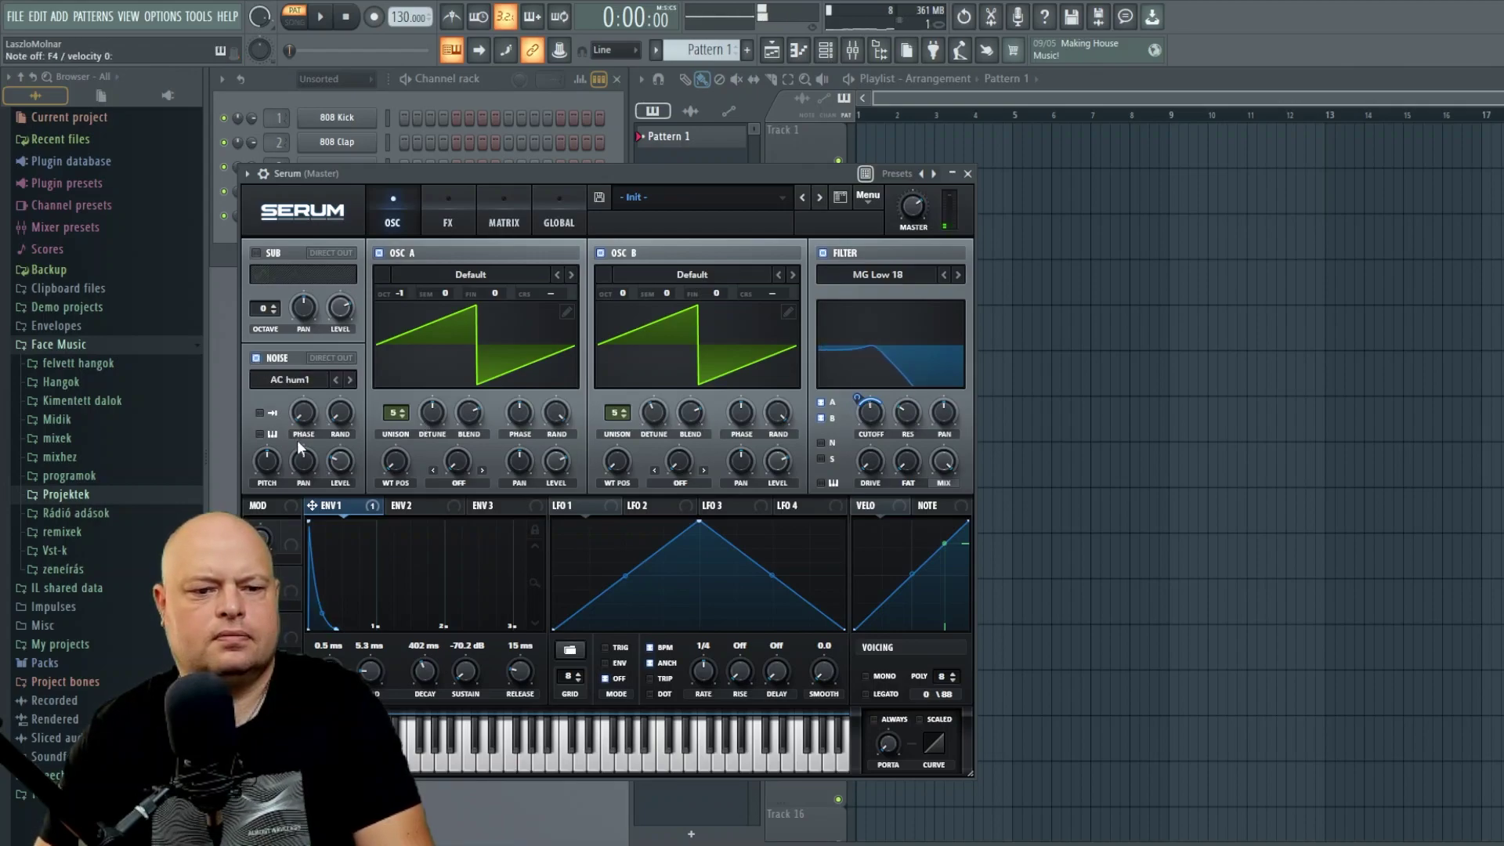
{"action": "left_click", "coordinate": [299, 380]}
{"action": "mouse_move", "coordinate": [313, 399]}
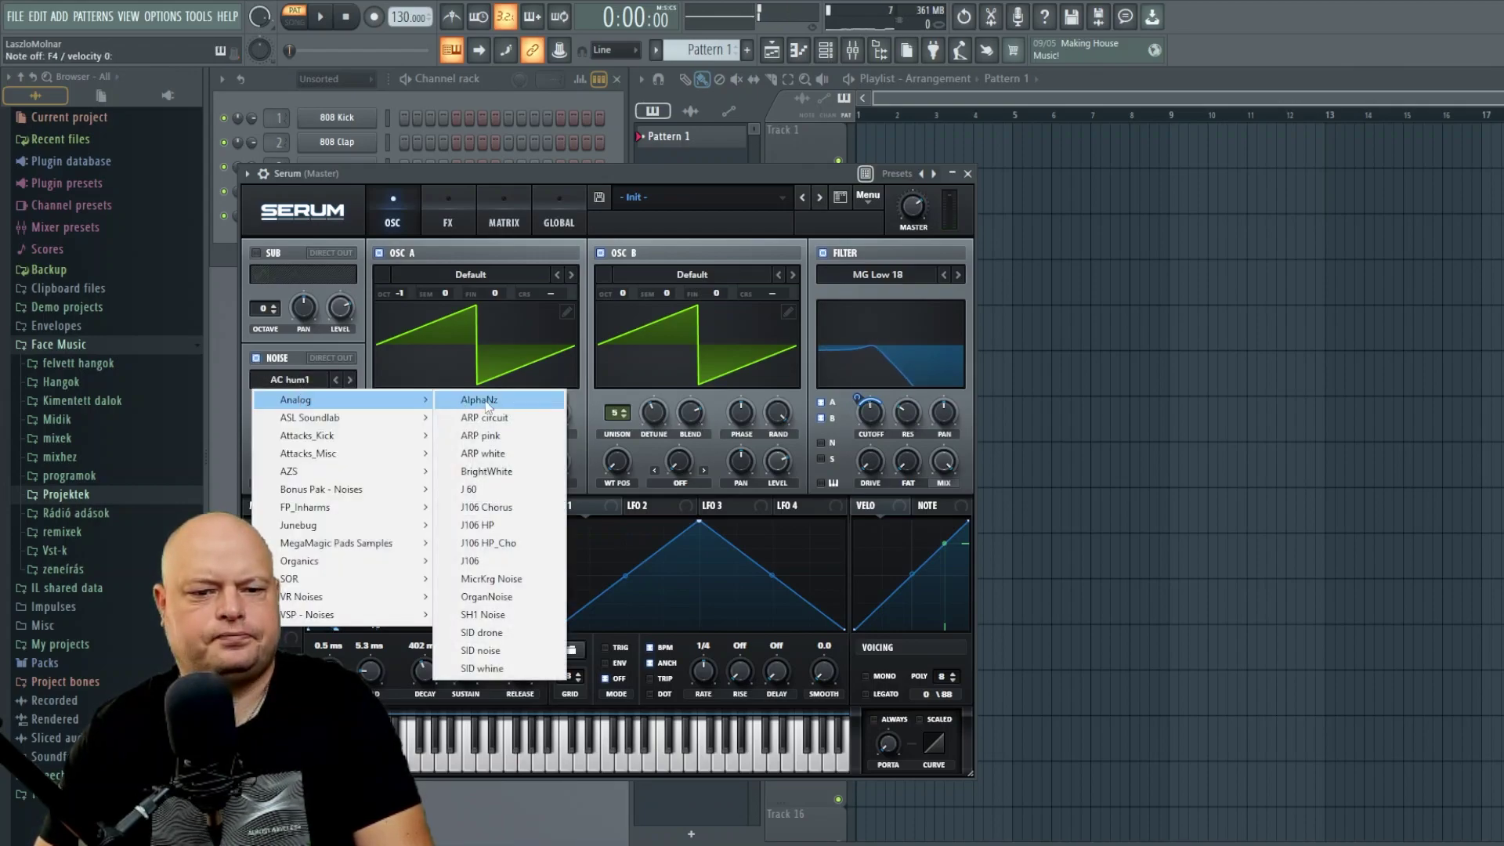
{"action": "left_click", "coordinate": [471, 472]}
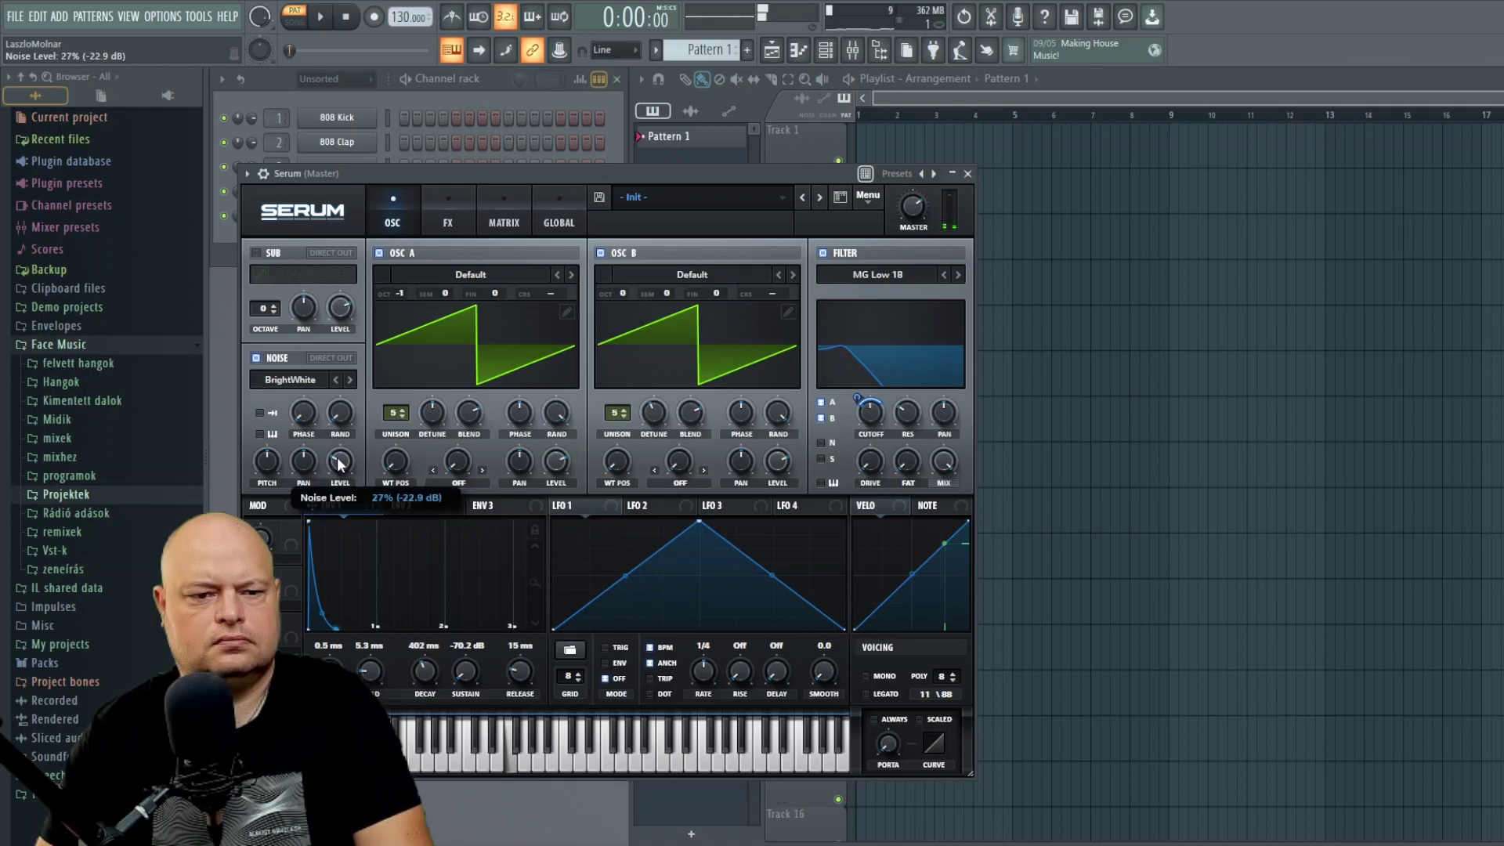
- Enable the sub oscillator and set its octave to -2
{"action": "left_click", "coordinate": [255, 253]}
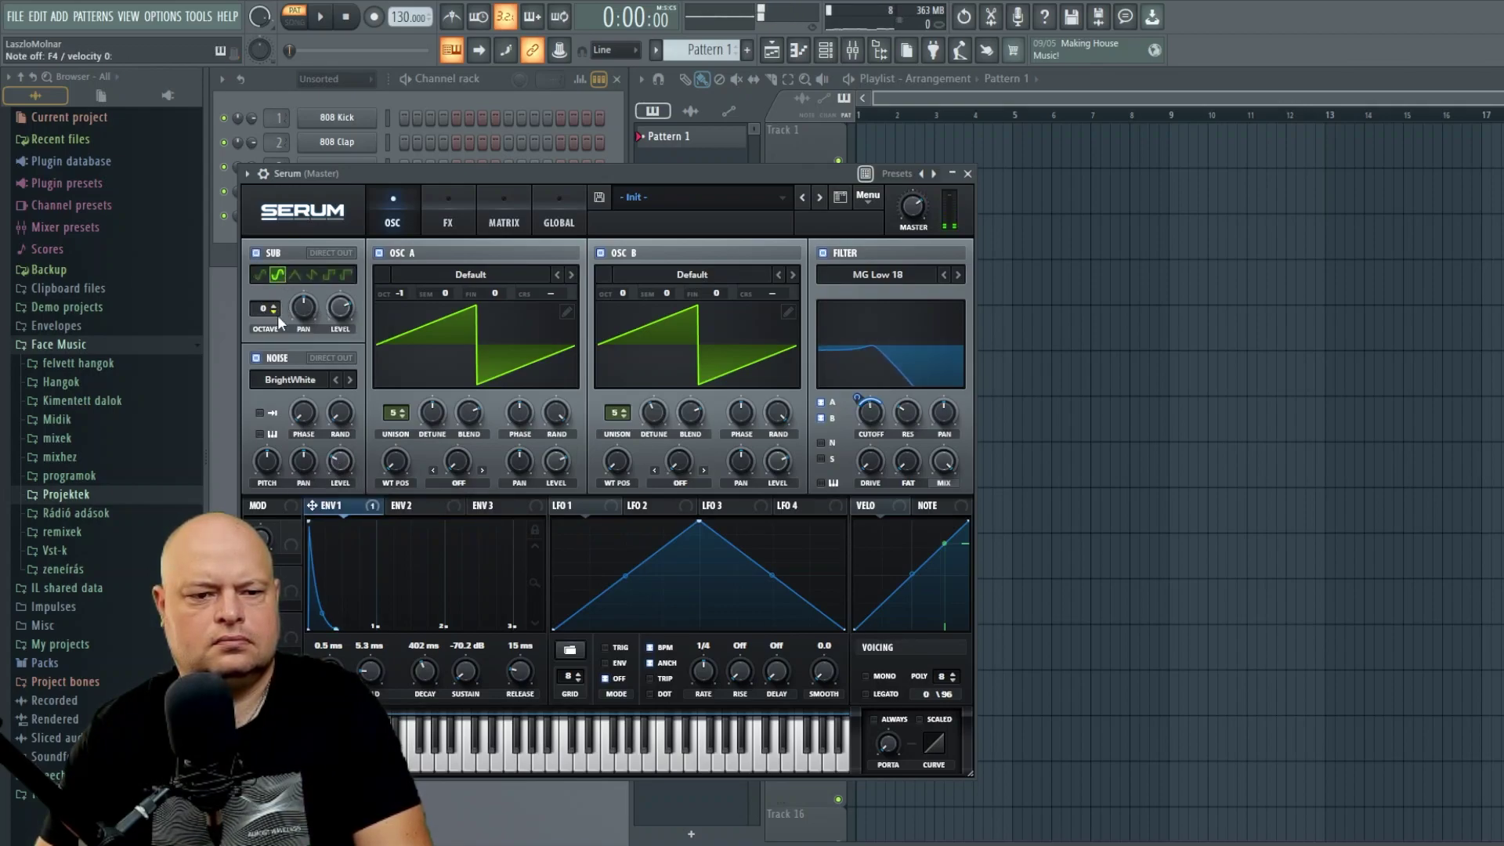
{"action": "left_click", "coordinate": [274, 312]}
{"action": "left_click", "coordinate": [274, 311]}
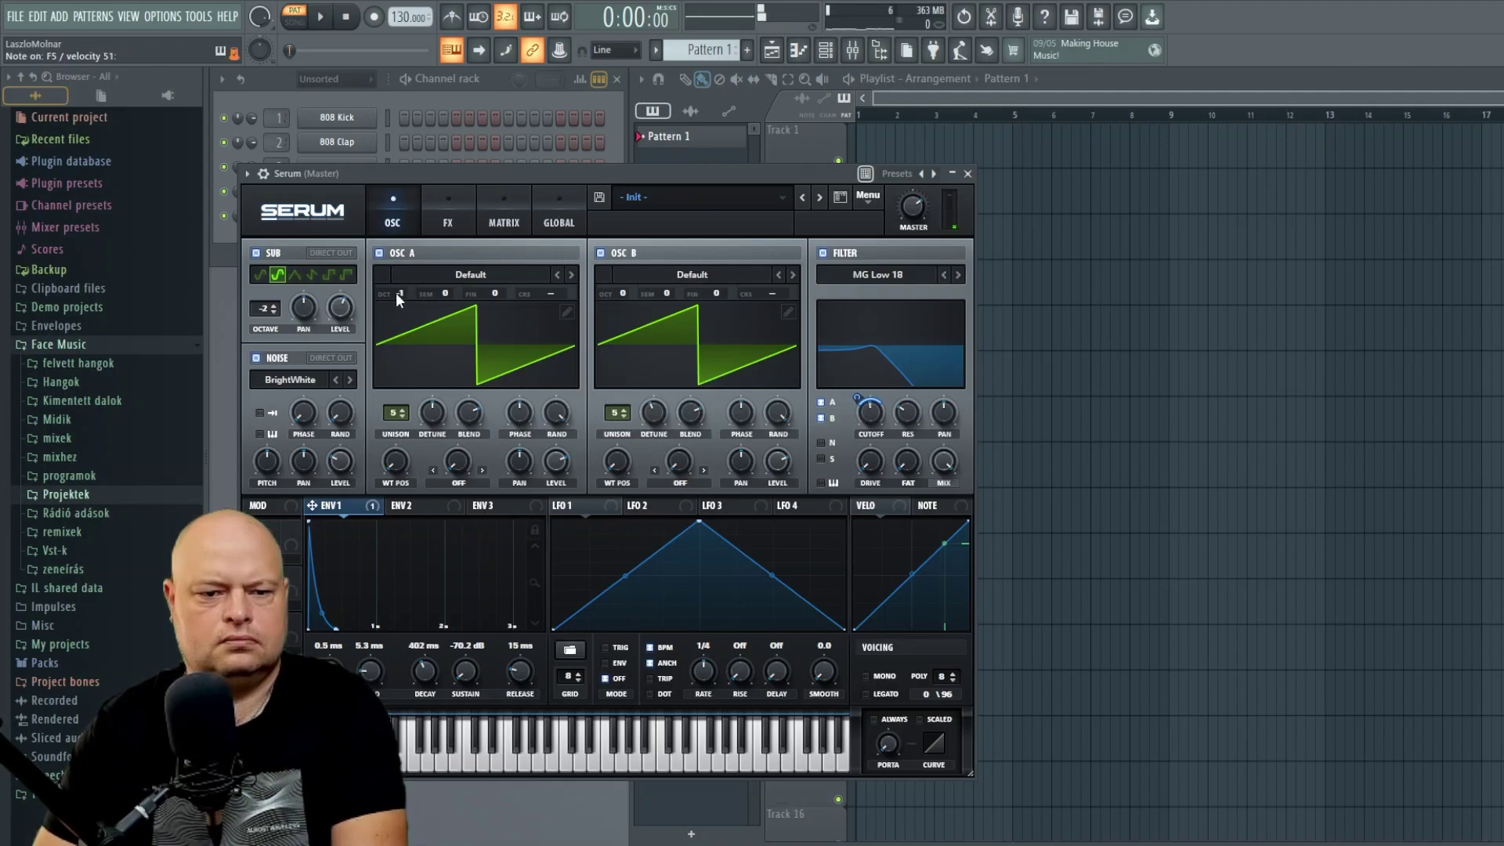
- Set oscillator A to octave -2 and oscillator B to octave -1, fine-tuning the oscillator B detune and filter cutoff
{"action": "left_click_drag", "start_coordinate": [396, 293], "coordinate": [395, 316]}
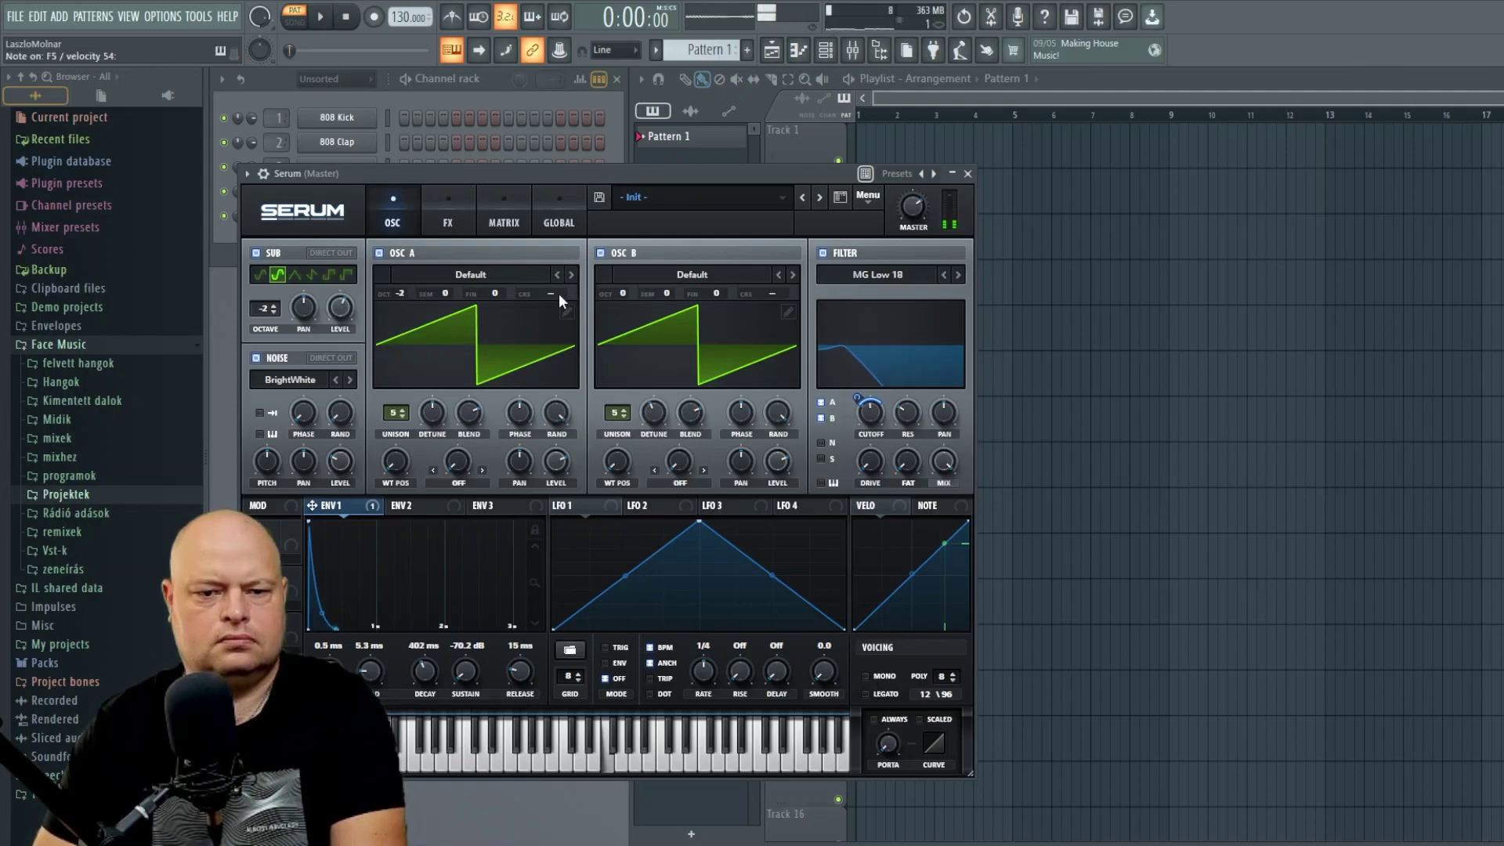
{"action": "left_click_drag", "start_coordinate": [616, 294], "coordinate": [620, 316]}
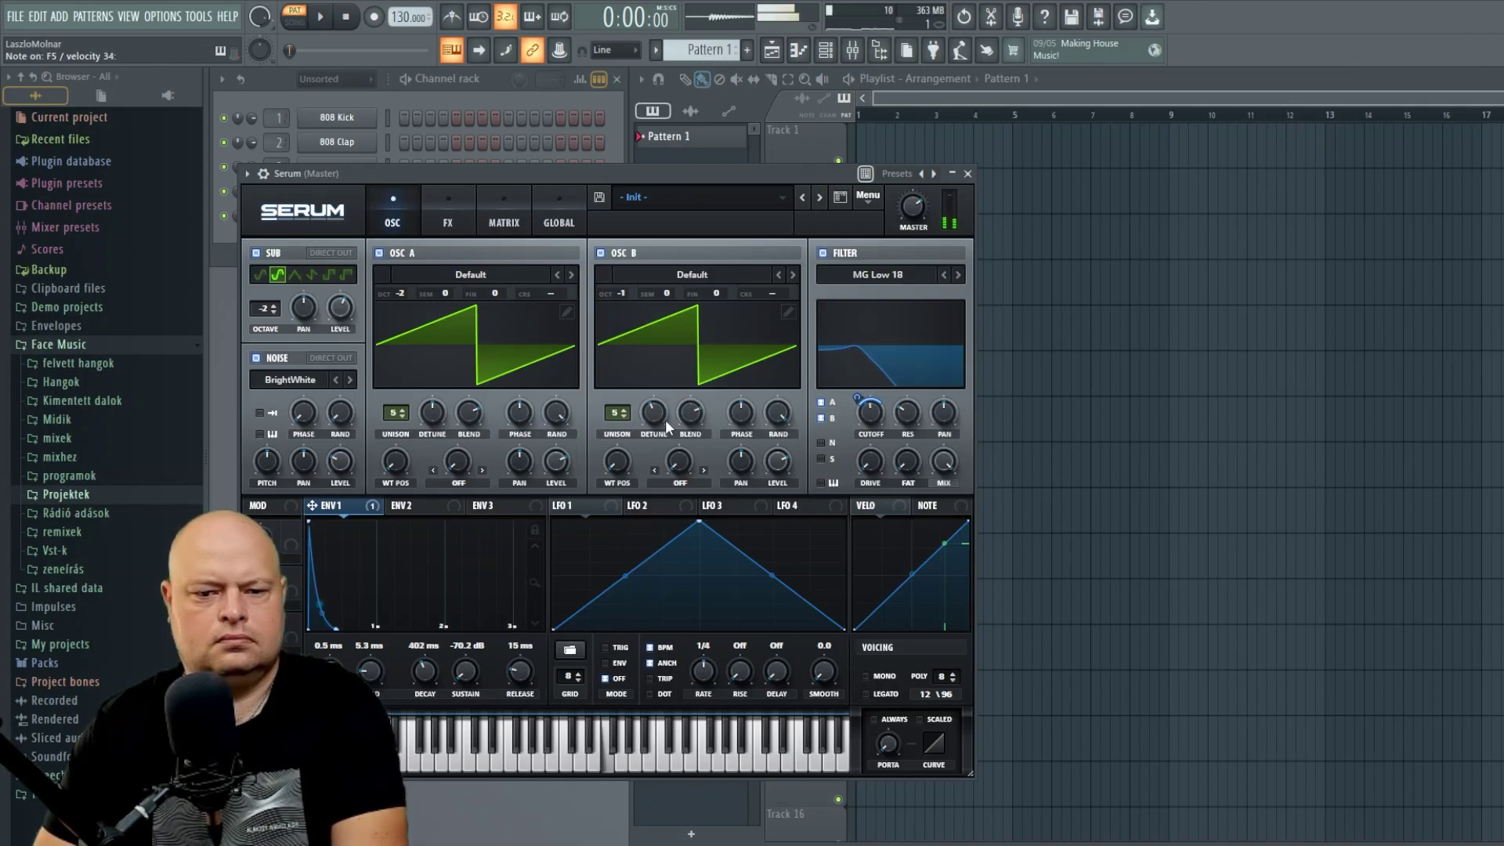
{"action": "left_click_drag", "start_coordinate": [654, 413], "coordinate": [652, 409]}
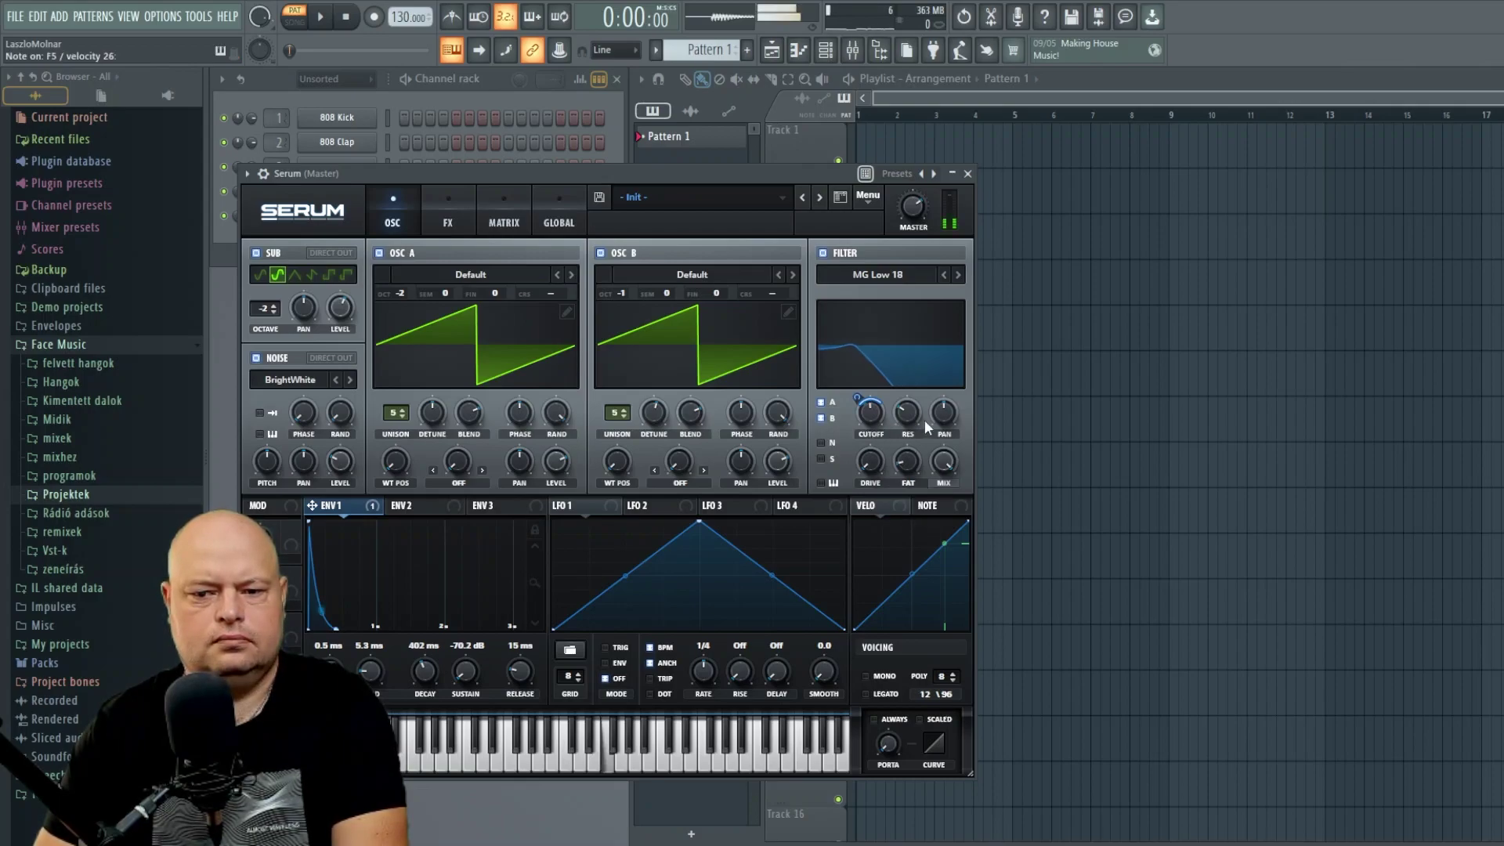
{"action": "mouse_move", "coordinate": [875, 411]}
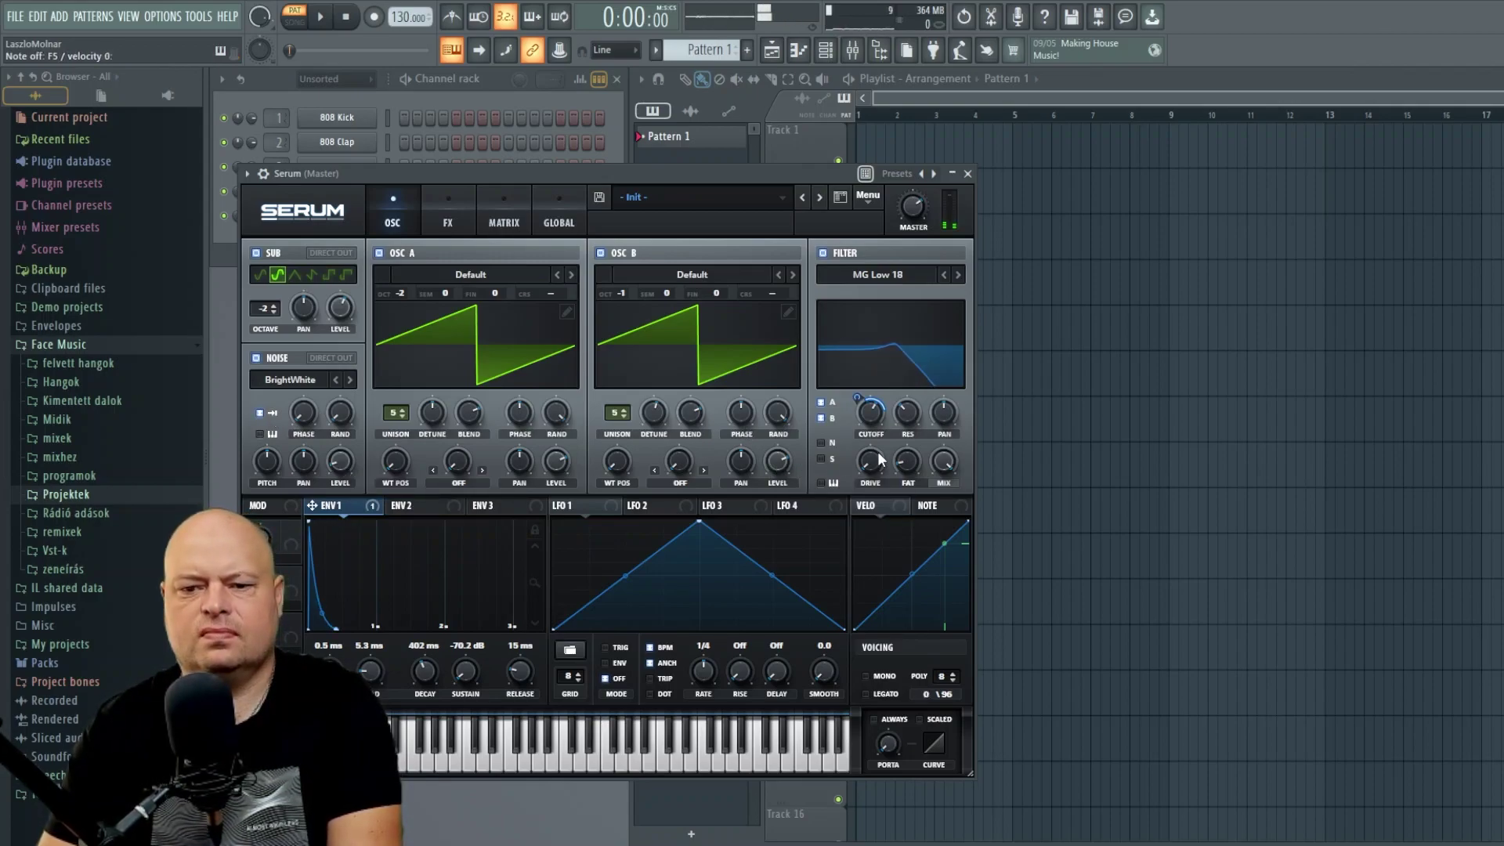
{"action": "mouse_move", "coordinate": [871, 427]}
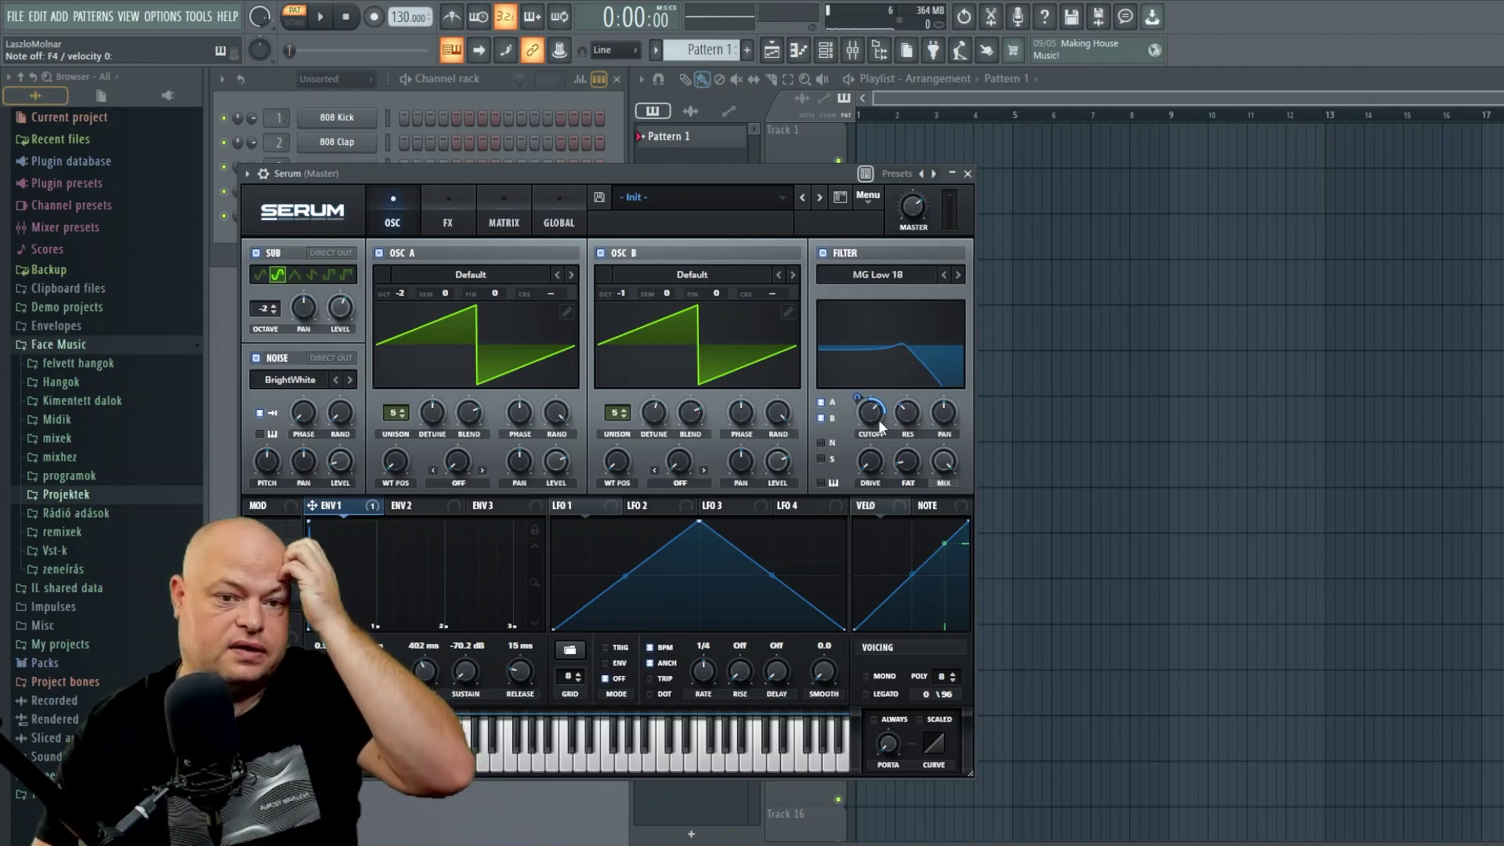
- Load the saved Boris lead preset into Serum and close the synth's window
{"action": "left_click", "coordinate": [246, 174]}
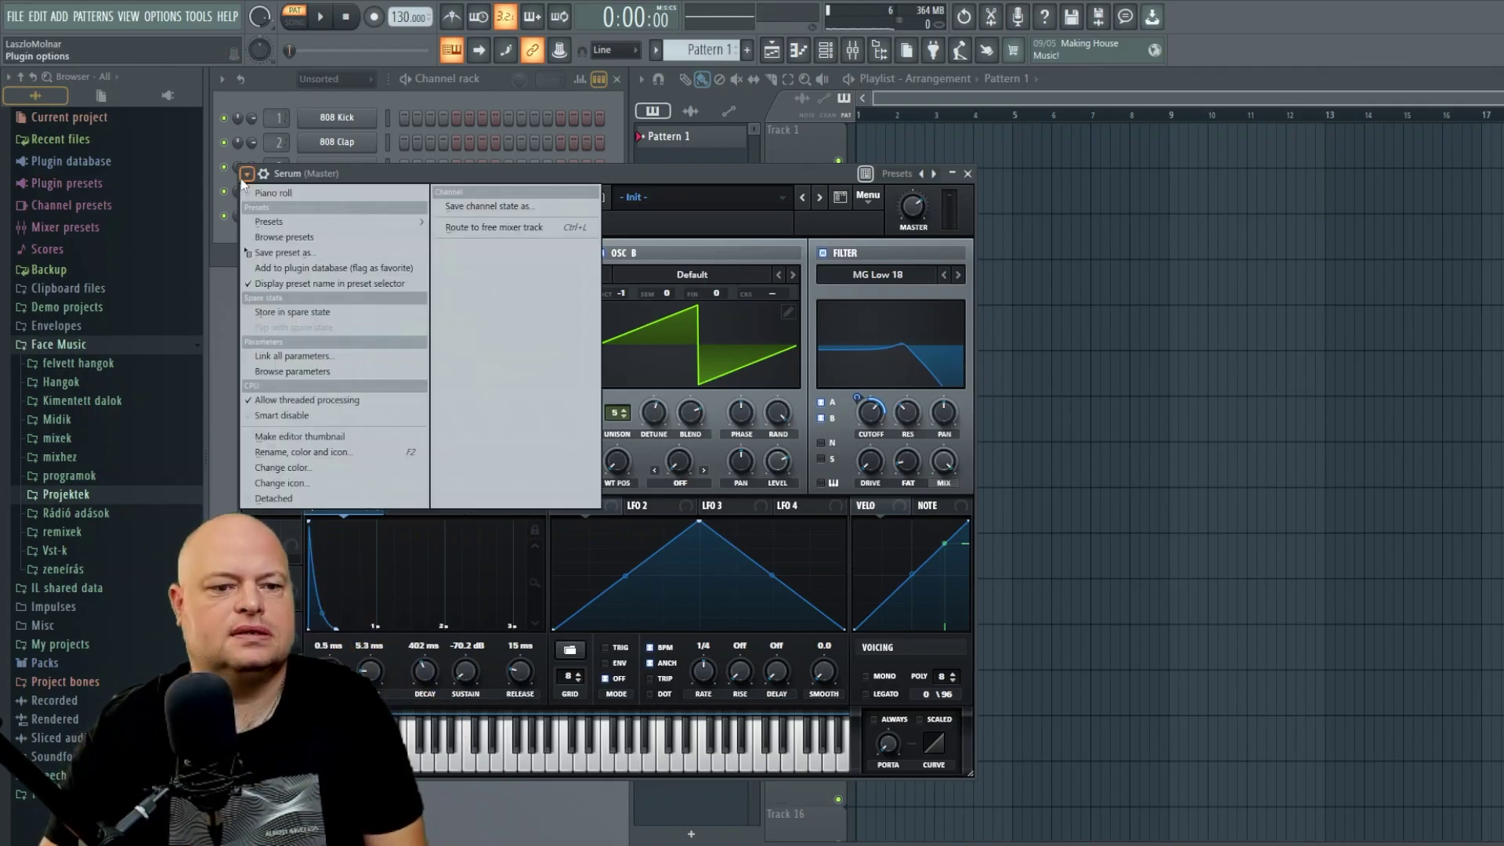
{"action": "mouse_move", "coordinate": [281, 224]}
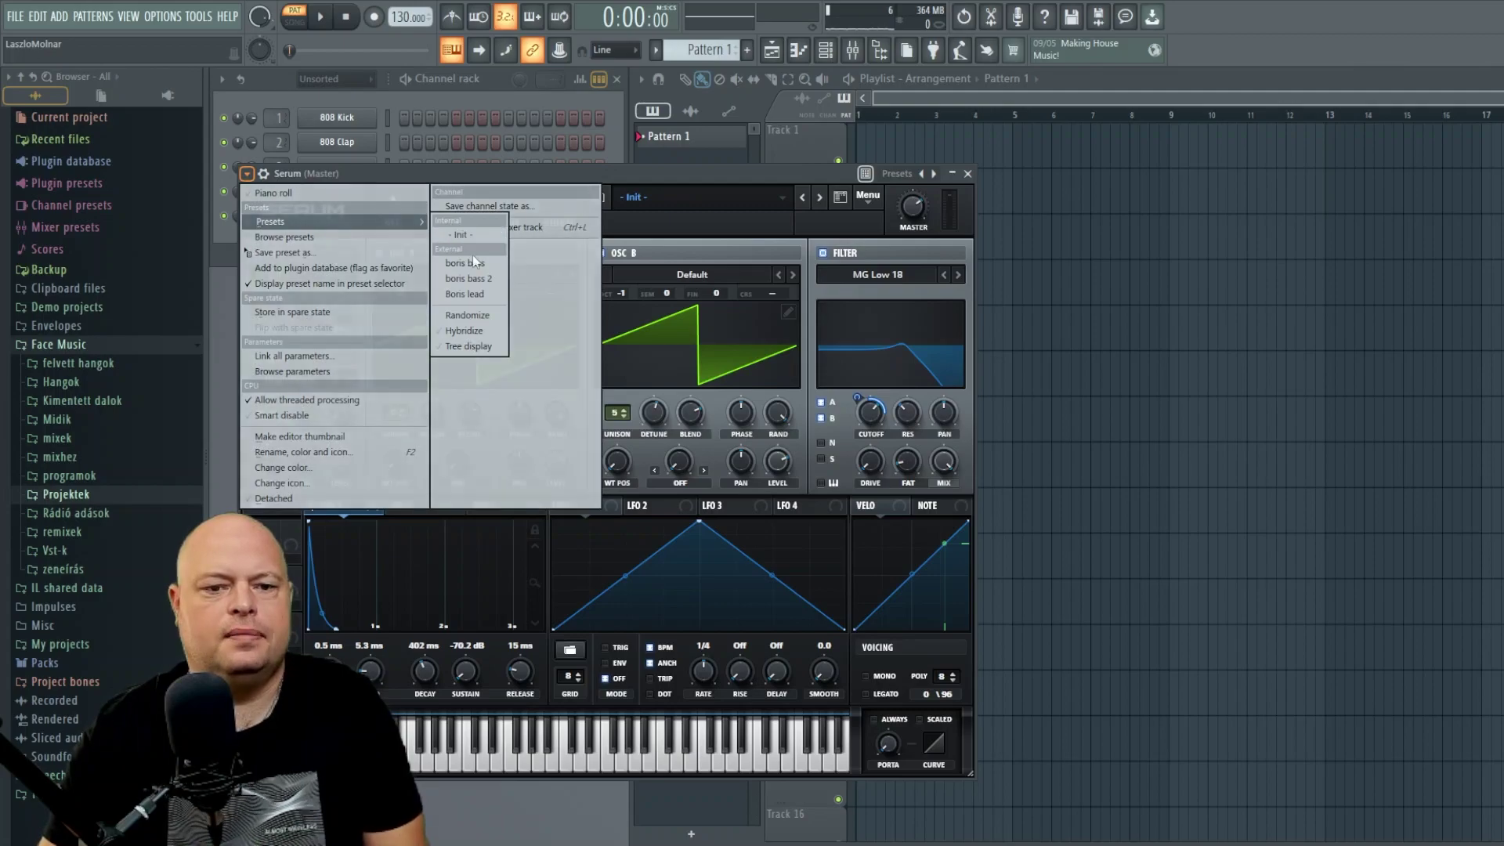
{"action": "left_click", "coordinate": [462, 293]}
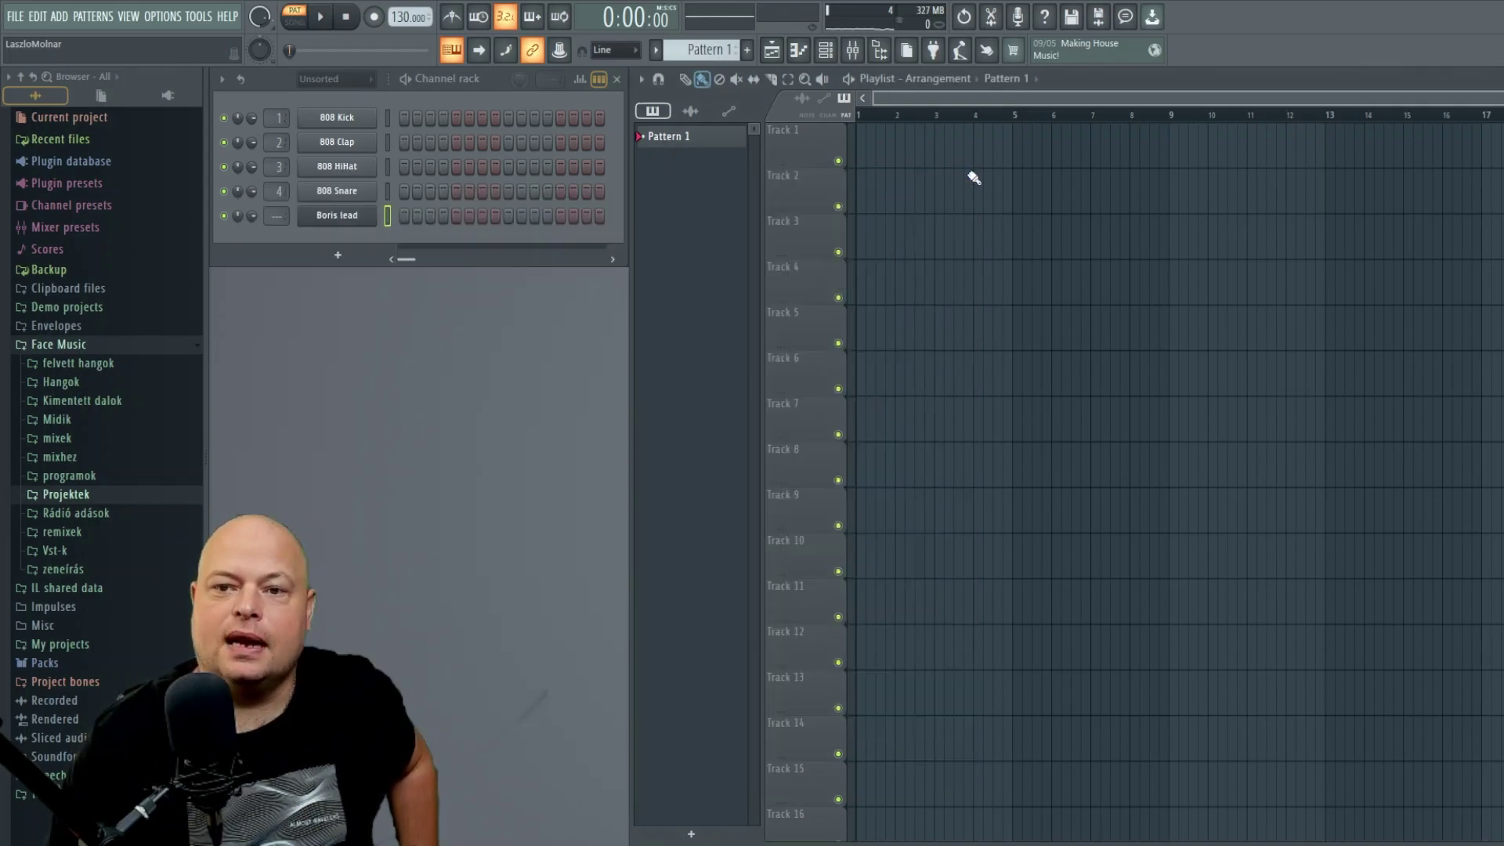
{"action": "left_click", "coordinate": [968, 174]}
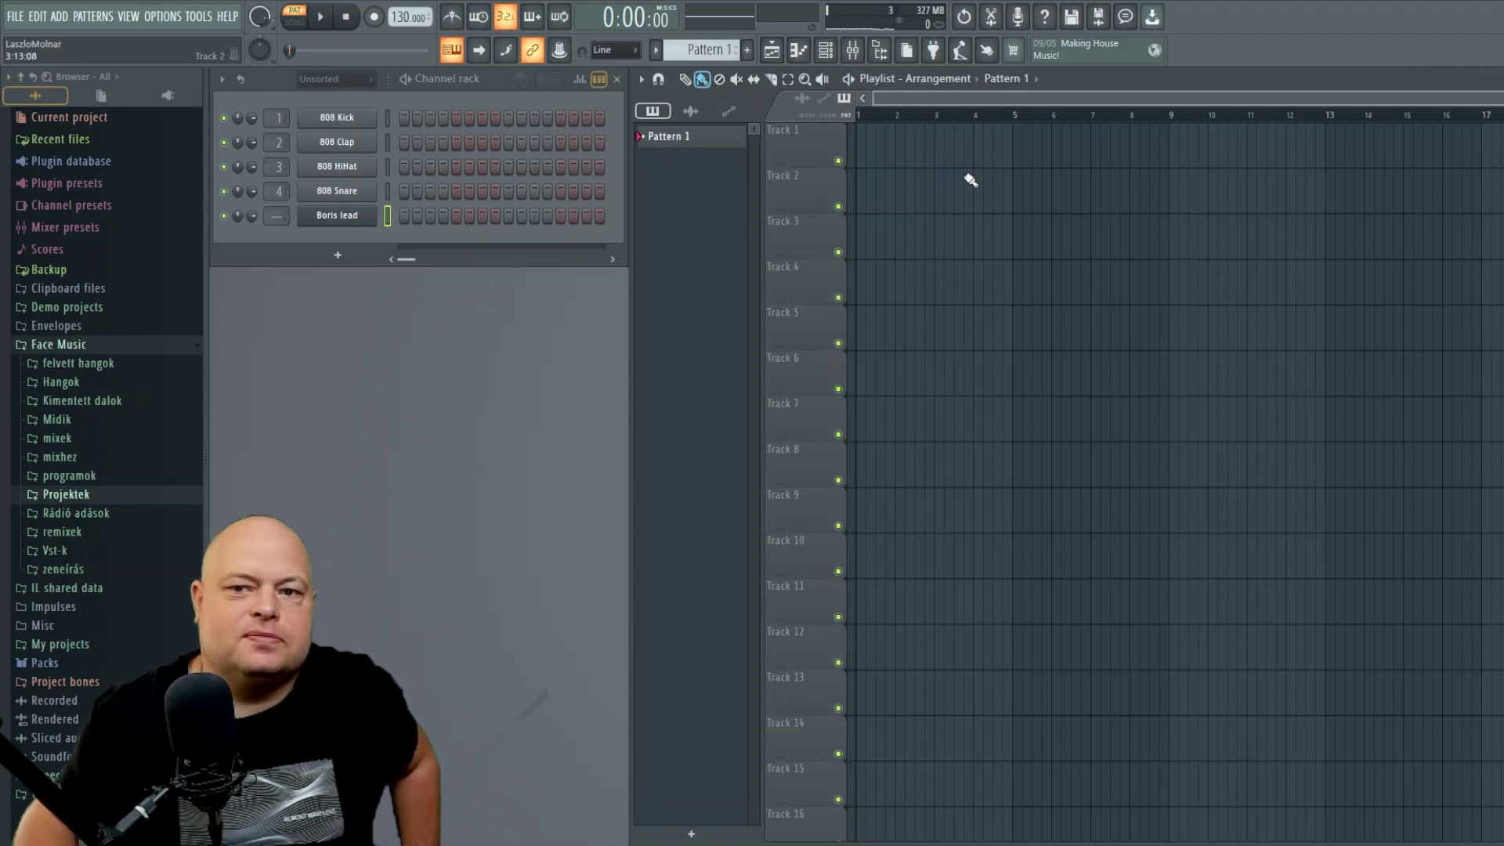